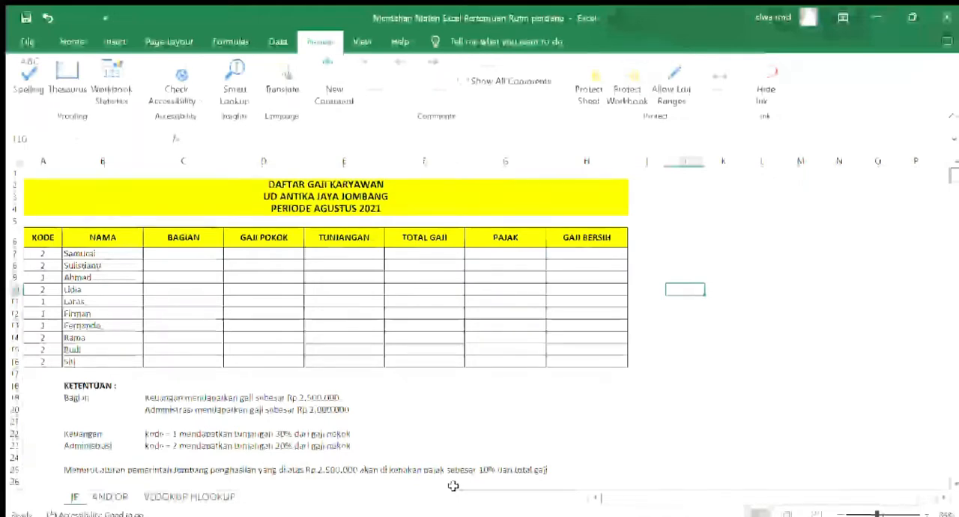
# Enter the formula =IF(A7=2;"ADMINISTRASI";"KEUANGAN") in the first BAGIAN cell, C7
pyautogui.click(182, 252)
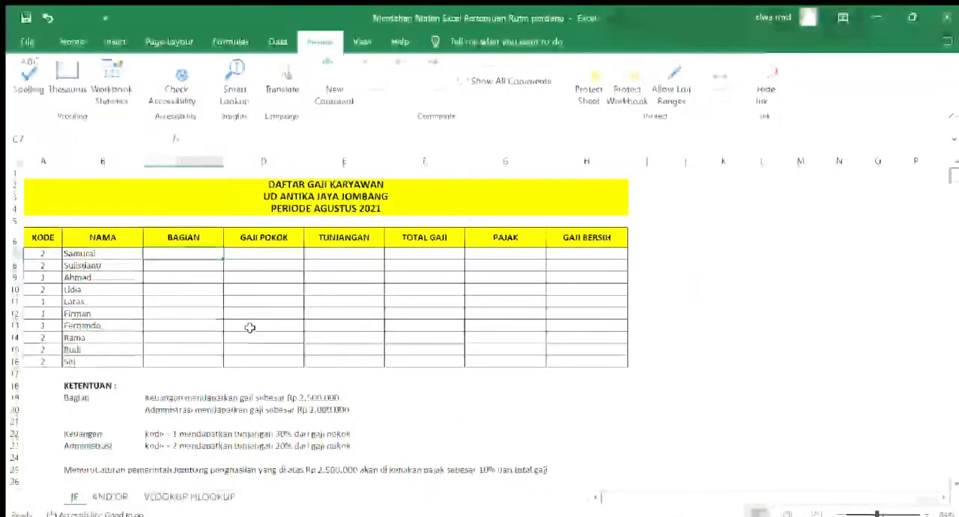
pyautogui.doubleClick(187, 255)
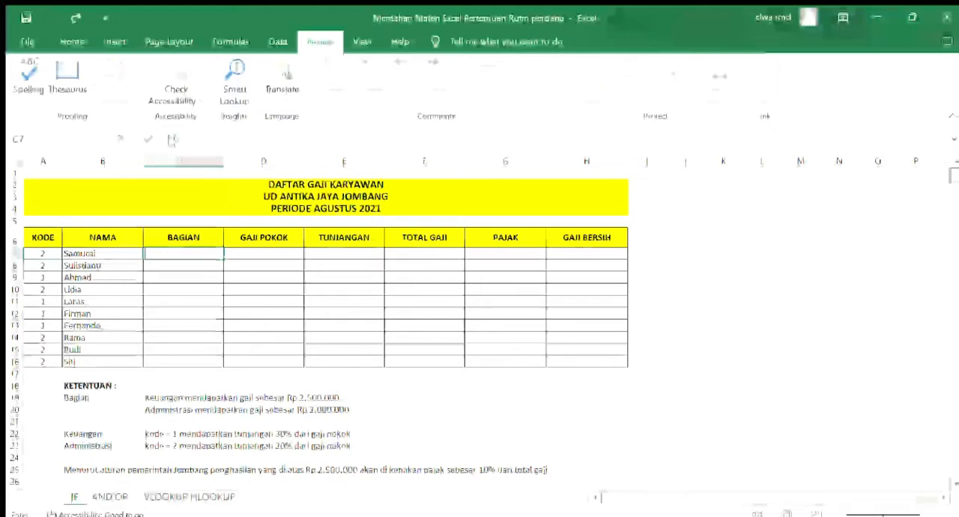
pyautogui.write('=')
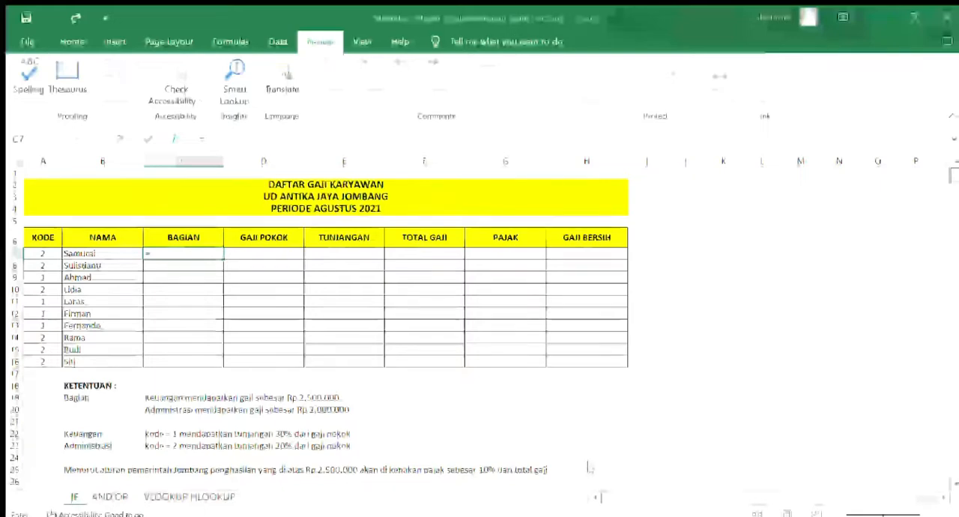
pyautogui.write('IF()')
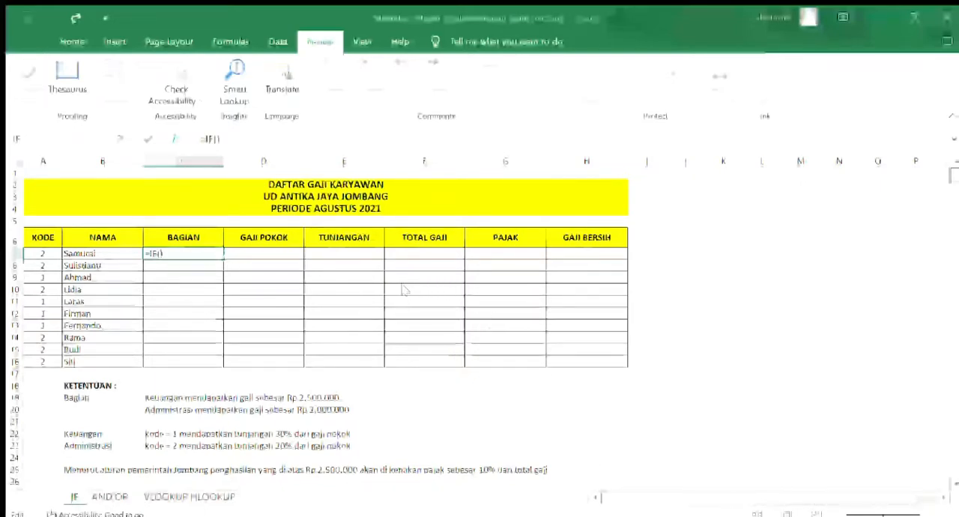
pyautogui.click(45, 254)
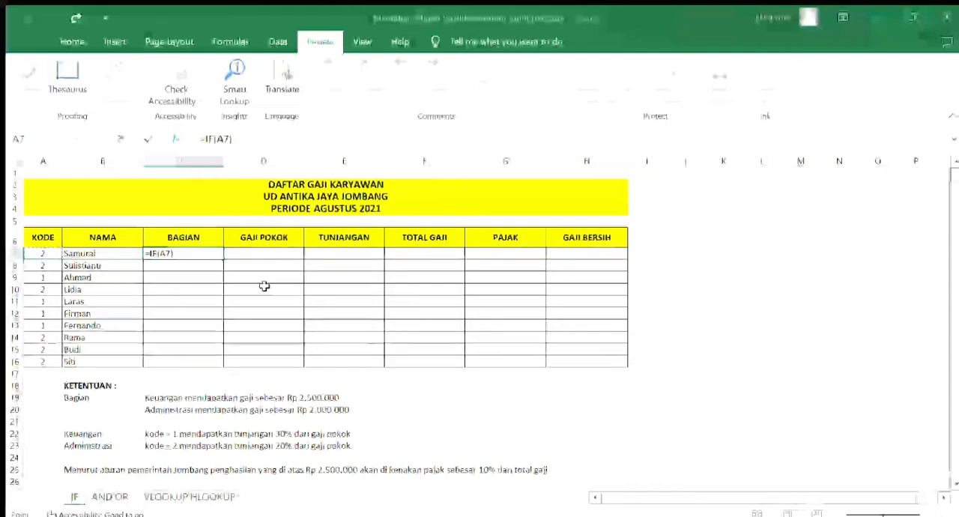
pyautogui.write('=2')
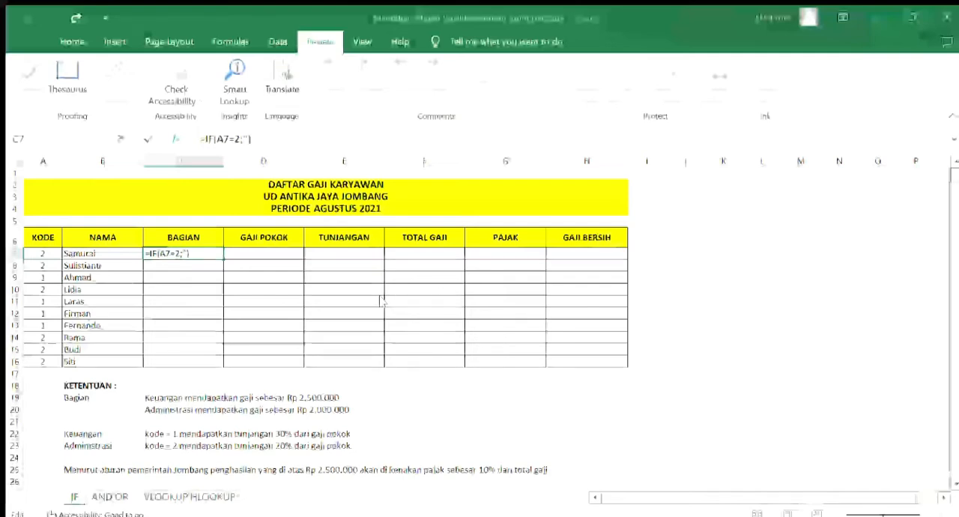
pyautogui.write('ADMINISTRASI')
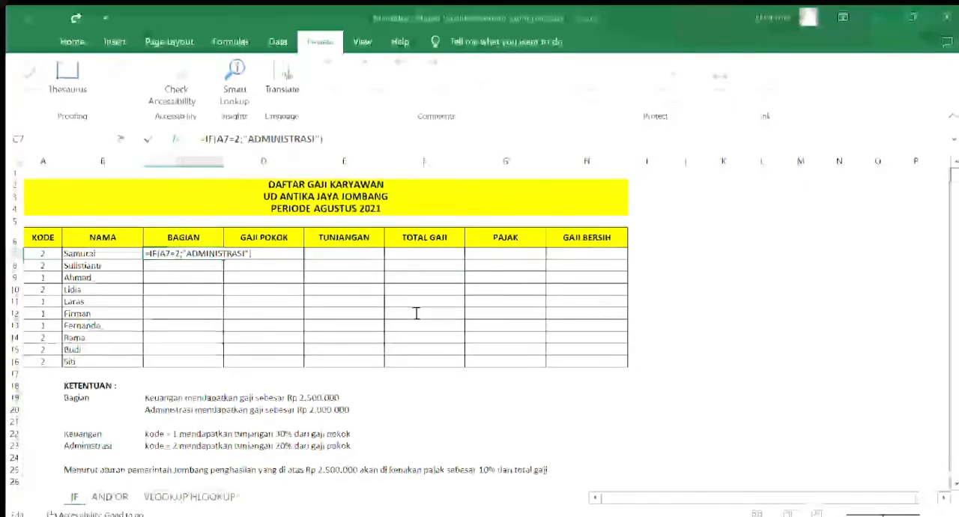
pyautogui.write('";"')
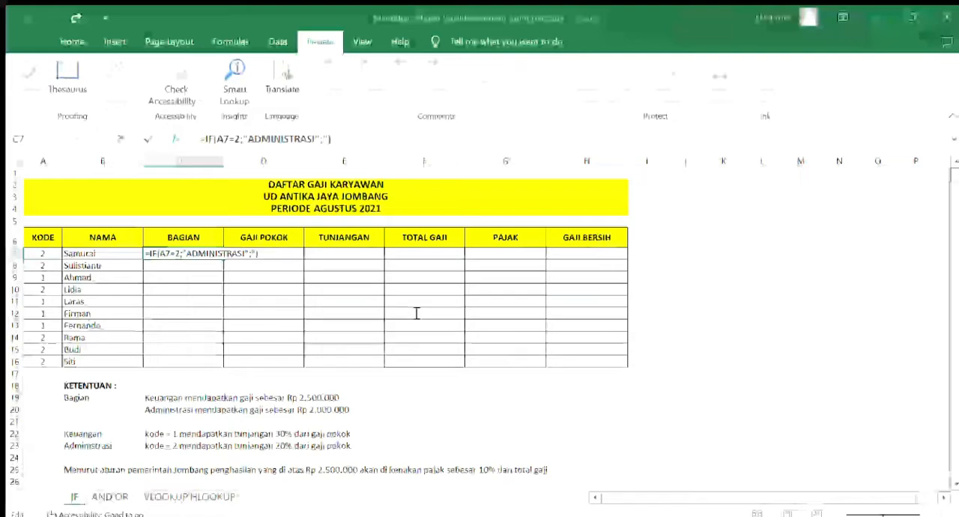
pyautogui.write('KEUANGAN")')
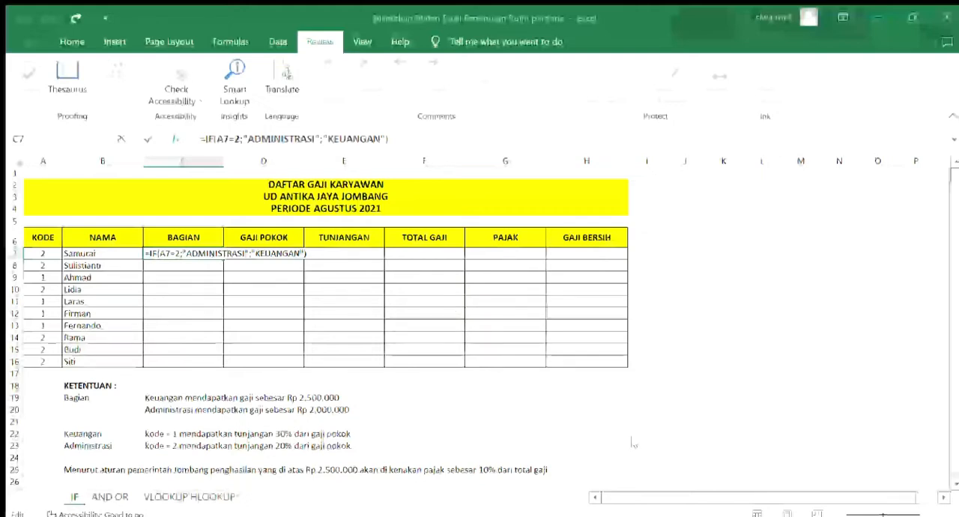
pyautogui.press('Return')
# Copy the BAGIAN formula from C7 down to C16 and check rows 7 and 9 against their codes
pyautogui.click(207, 253)
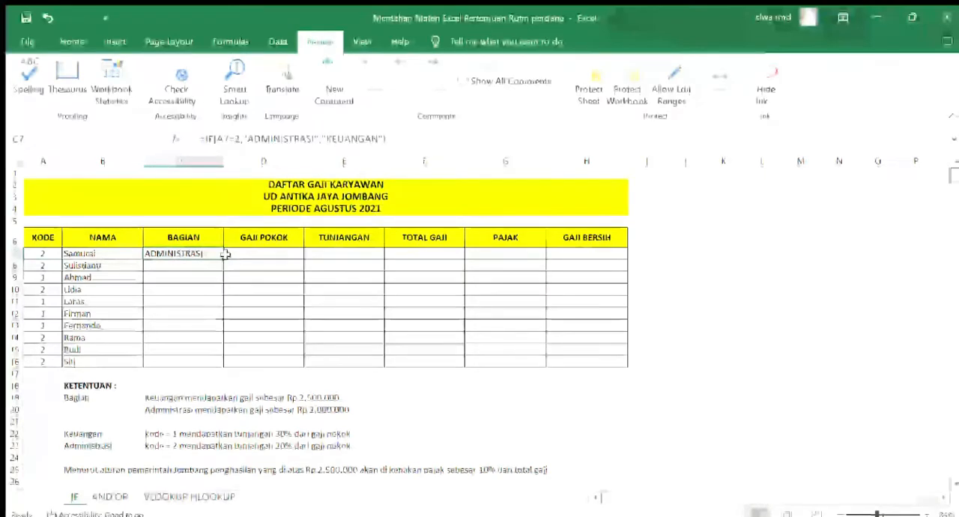
pyautogui.moveTo(223, 255); pyautogui.dragTo(225, 362)
pyautogui.click(203, 254)
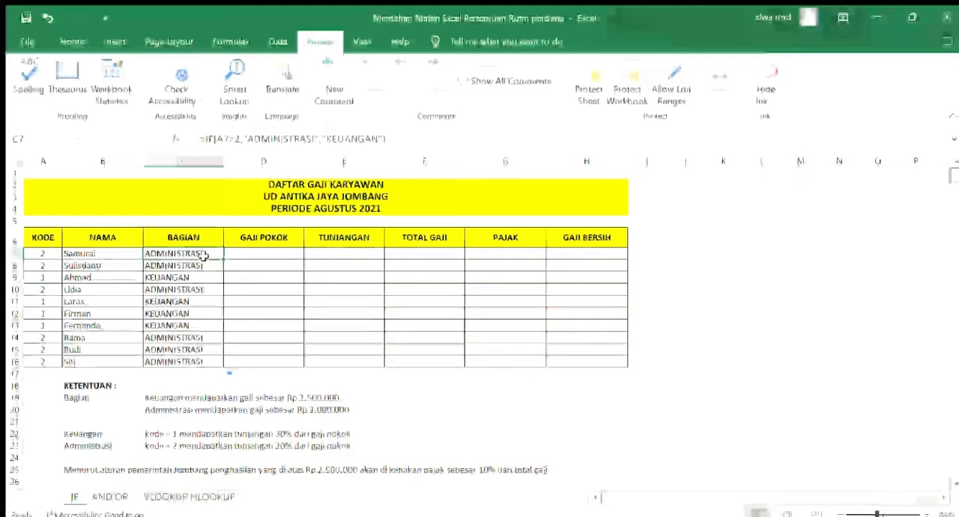
pyautogui.click(46, 253)
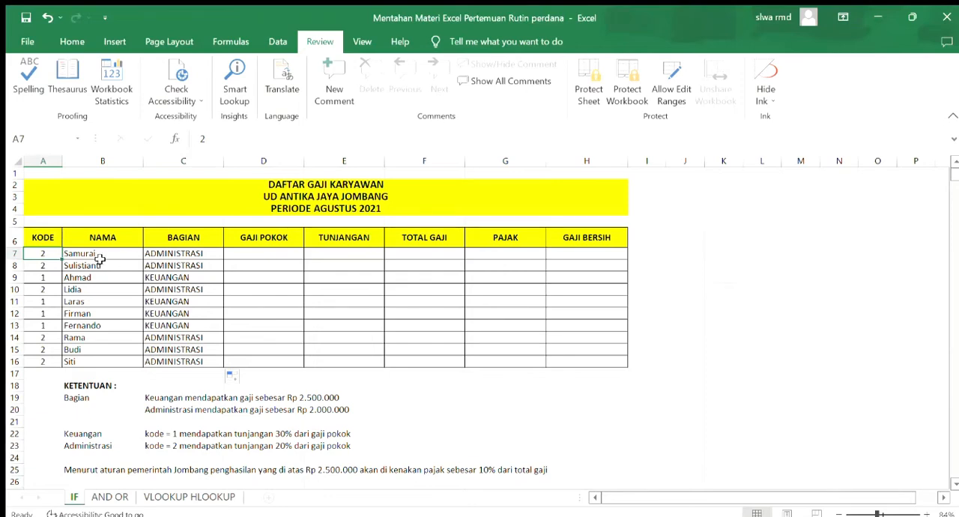
pyautogui.click(153, 252)
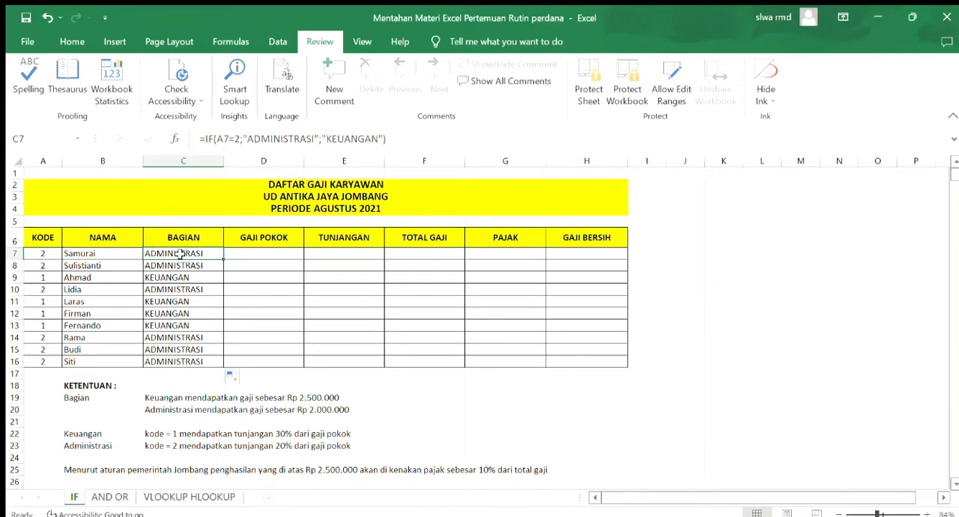
pyautogui.click(57, 278)
pyautogui.click(89, 278)
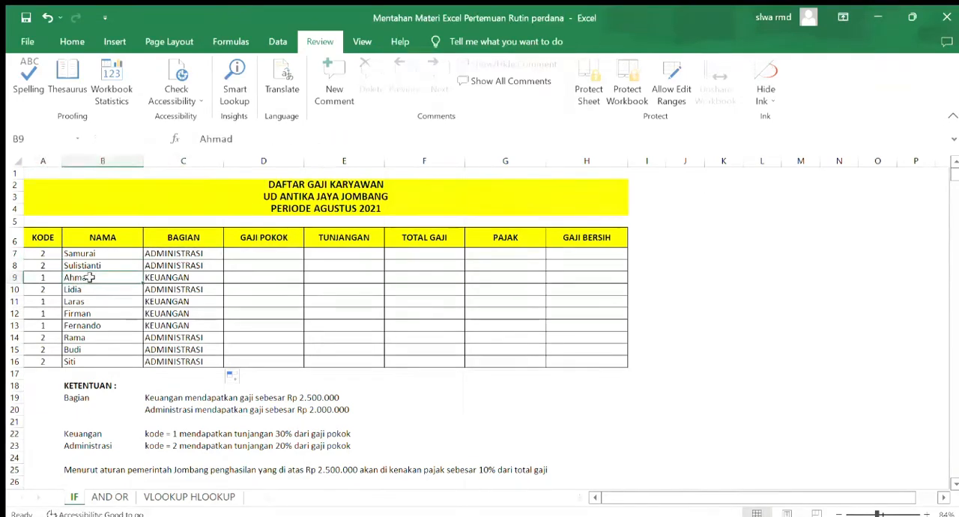
pyautogui.click(160, 278)
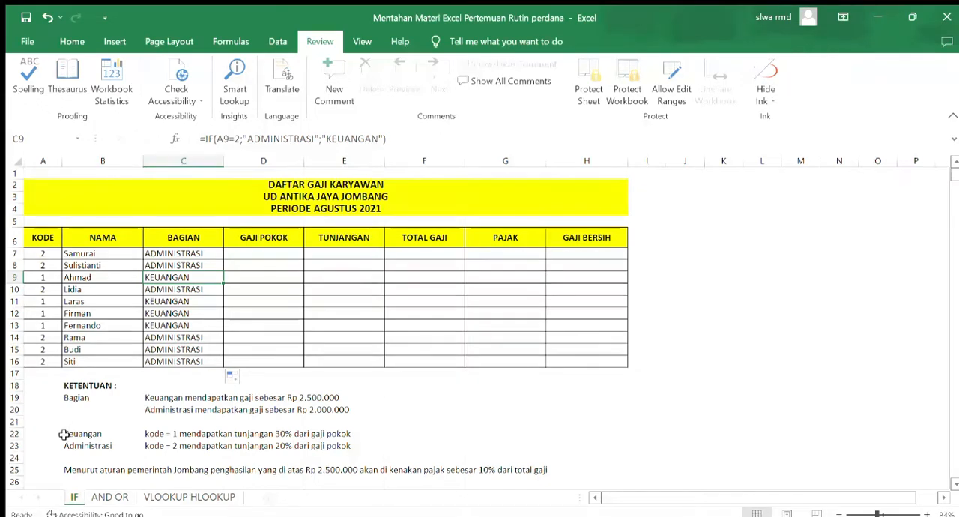
# Enter =IF(A7=2;2000000;2500000) in the first GAJI POKOK cell, D7, and copy it down to D16
pyautogui.click(263, 252)
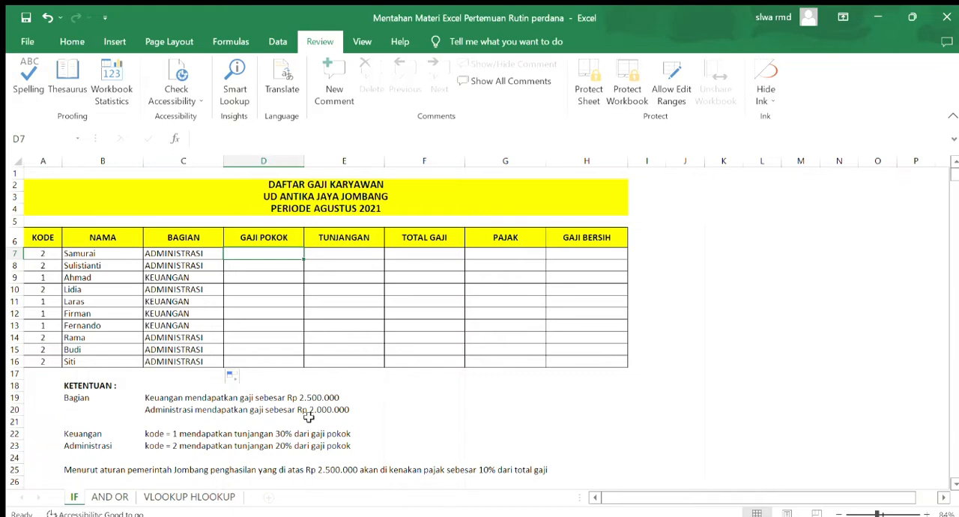
pyautogui.doubleClick(266, 254)
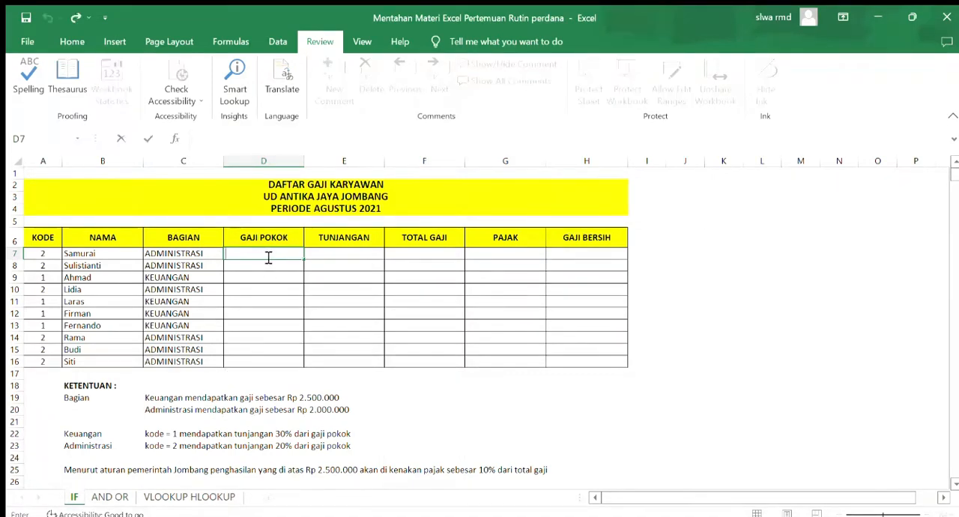
pyautogui.write('=IF(')
pyautogui.click(51, 252)
pyautogui.write('=2;2')
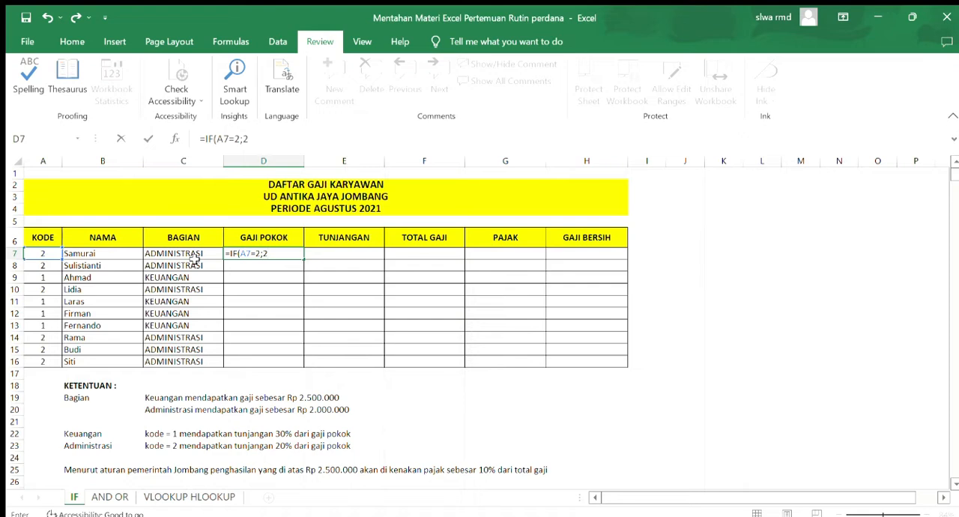
pyautogui.write('000000;2500000')
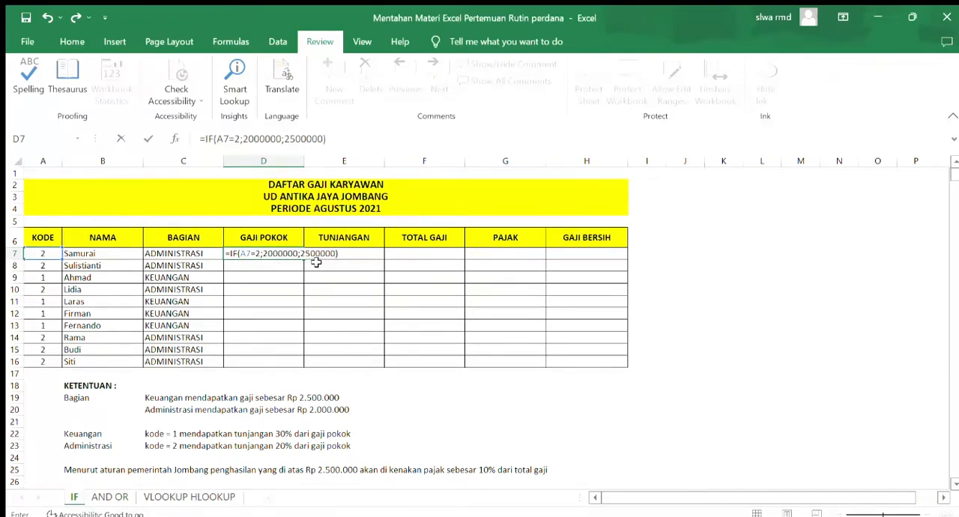
pyautogui.press('Return')
pyautogui.click(237, 252)
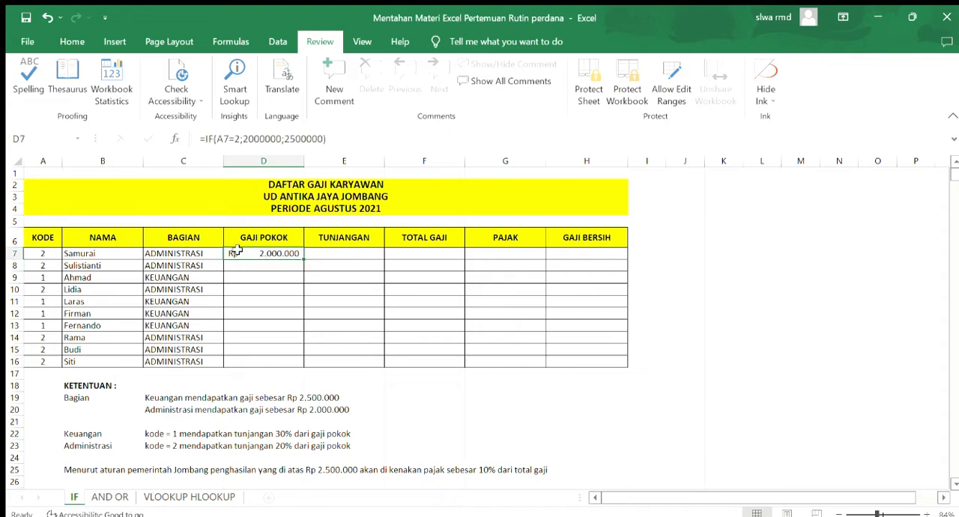
pyautogui.moveTo(305, 258); pyautogui.dragTo(300, 369)
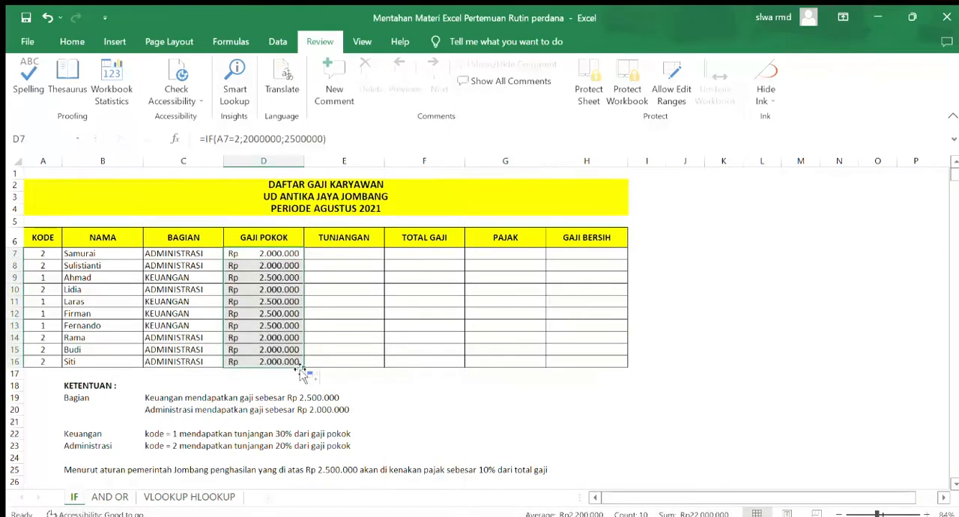
# Check the GAJI POKOK results in rows 7 and 9 against their code and department, and examine the two salary arguments in D9's formula
pyautogui.click(258, 281)
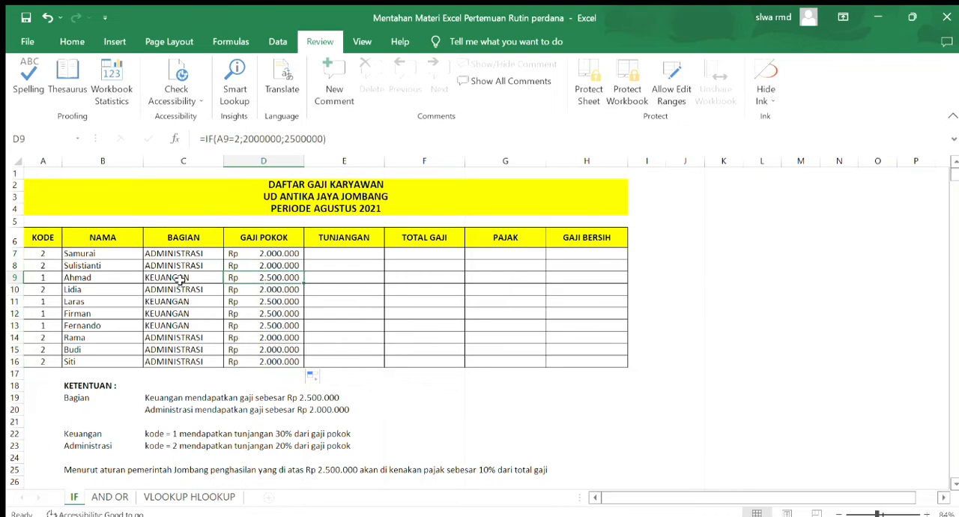
pyautogui.click(134, 278)
pyautogui.click(42, 255)
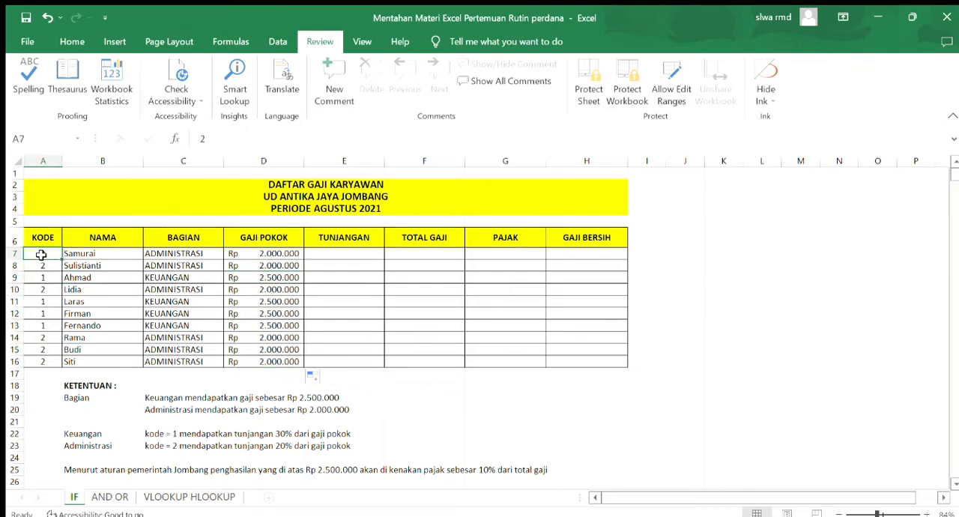
pyautogui.click(189, 255)
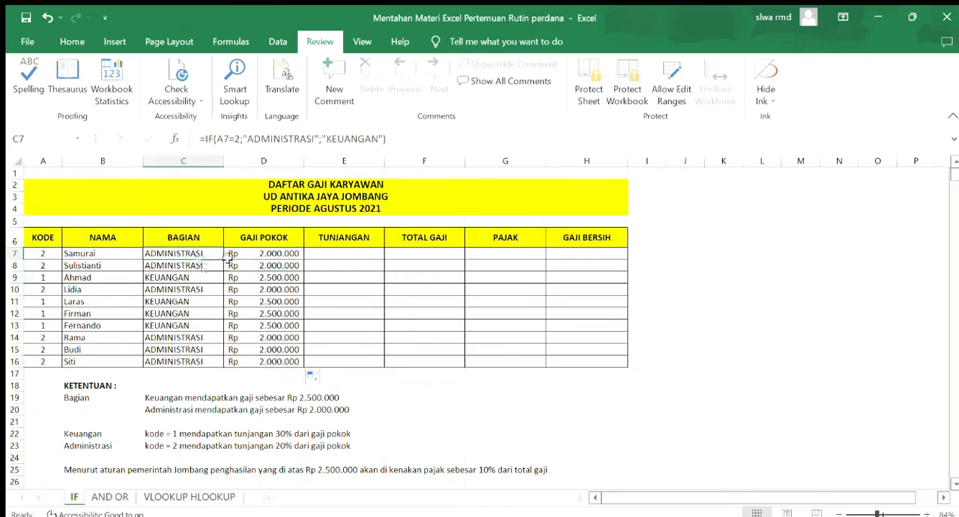
pyautogui.click(237, 255)
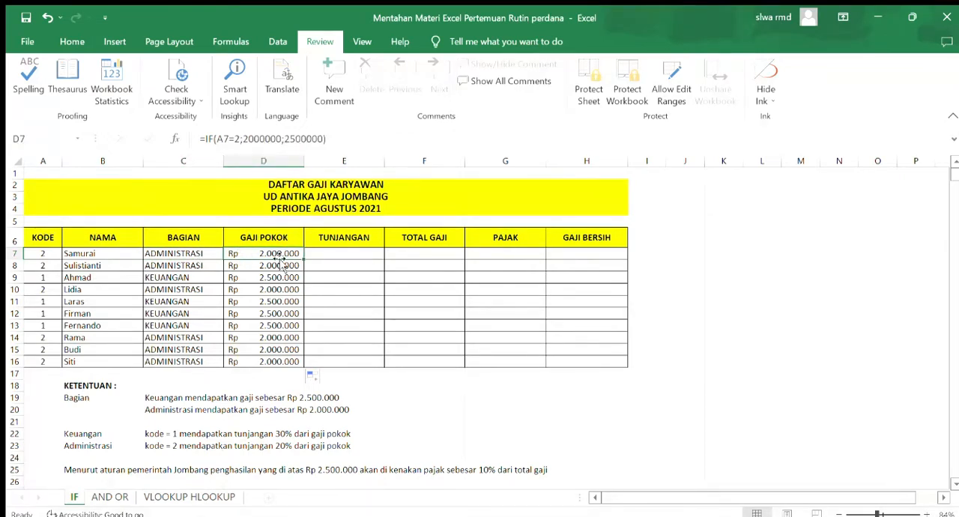
pyautogui.click(55, 277)
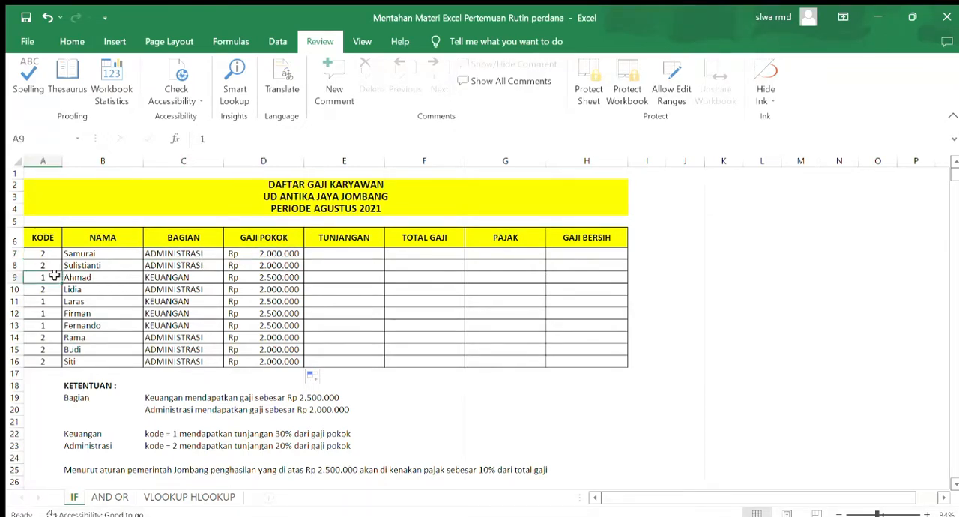
pyautogui.click(169, 279)
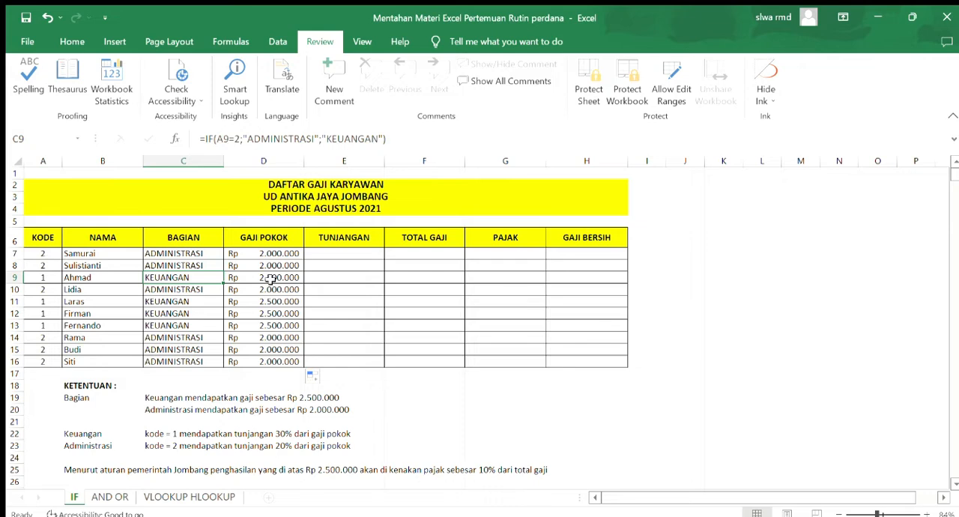
pyautogui.click(270, 279)
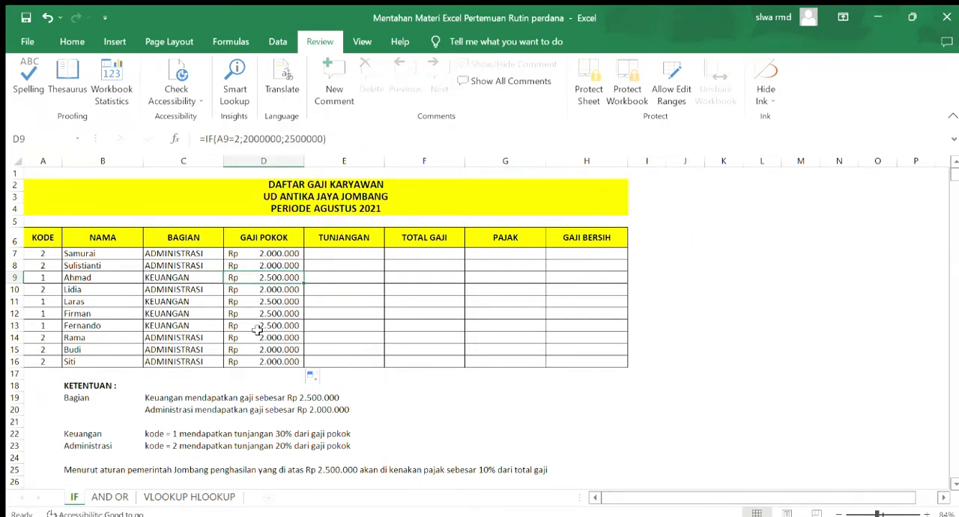
pyautogui.moveTo(243, 142); pyautogui.dragTo(329, 140)
pyautogui.click(250, 140)
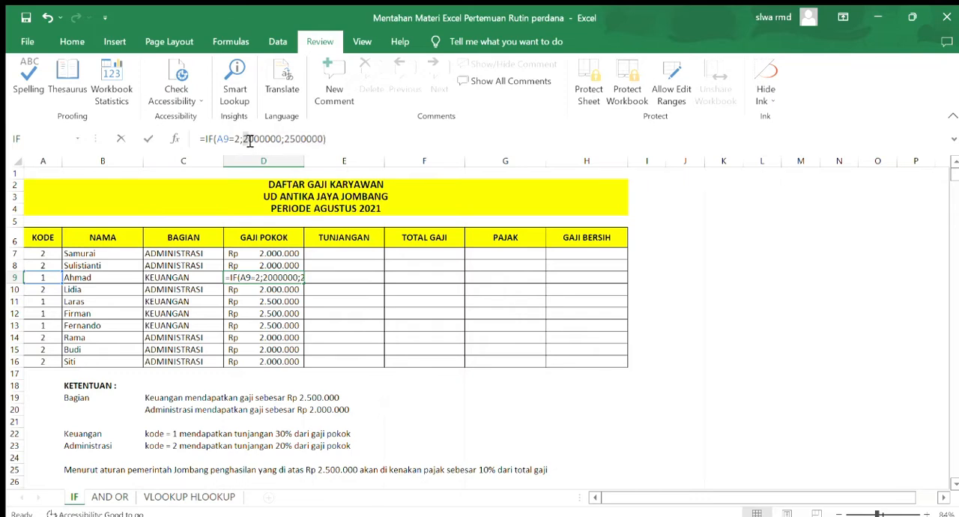
pyautogui.click(244, 143)
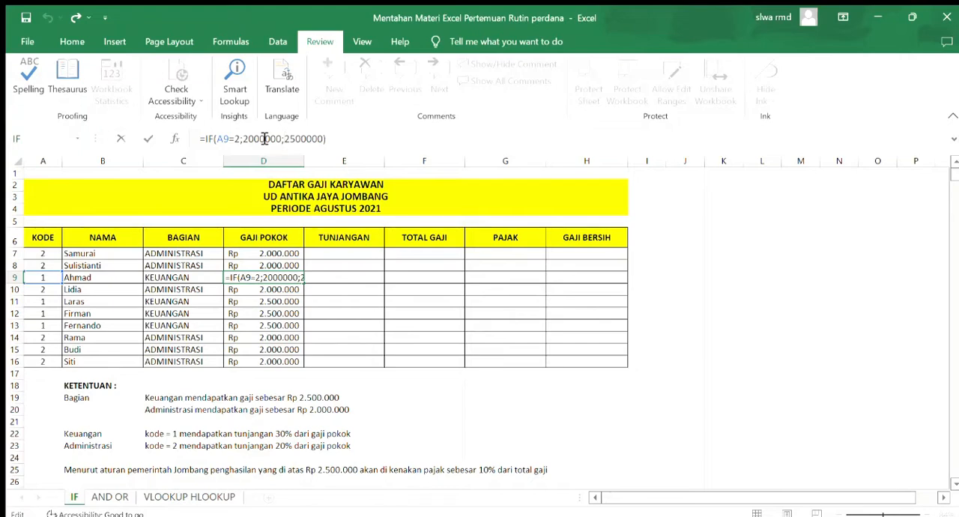
pyautogui.click(307, 141)
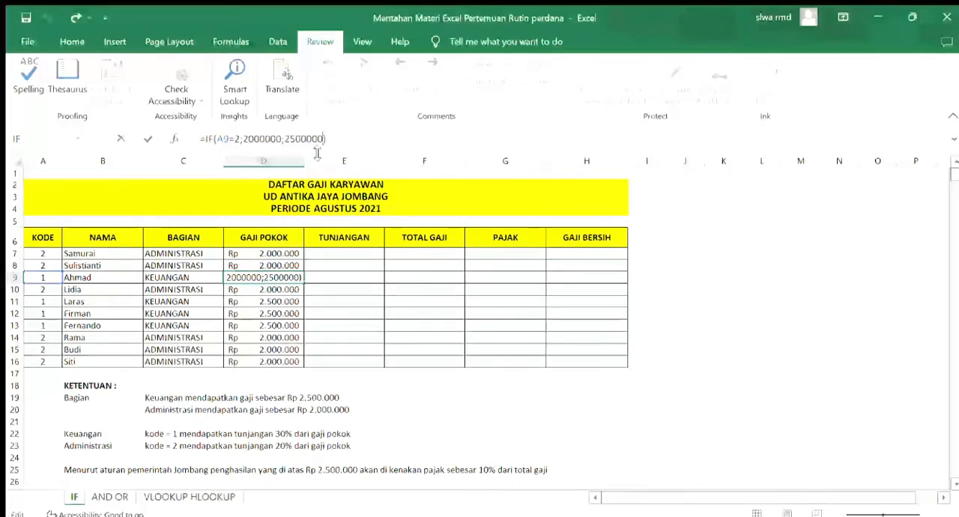
pyautogui.press('Return')
# Enter the formula =IF(A7=2;D7*20%;D7*30%) in the first TUNJANGAN cell, E7
pyautogui.click(355, 253)
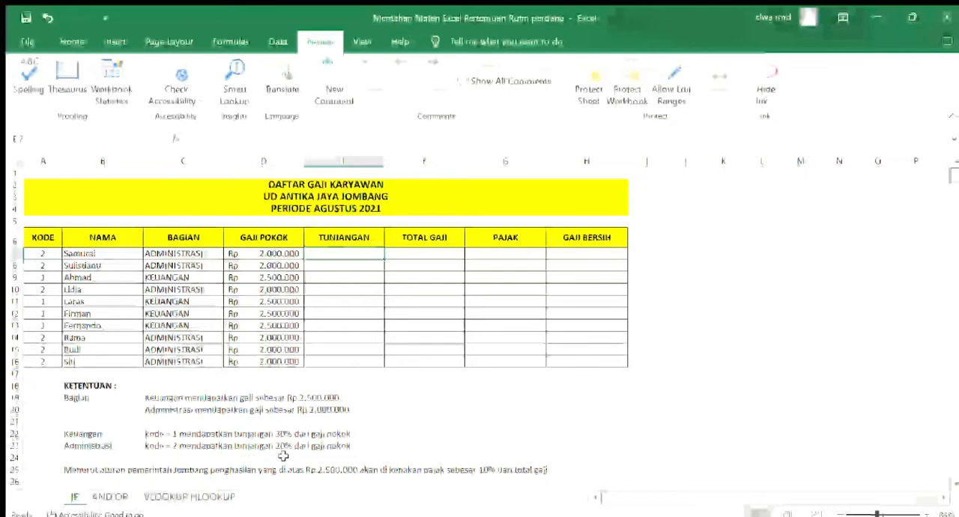
pyautogui.doubleClick(362, 257)
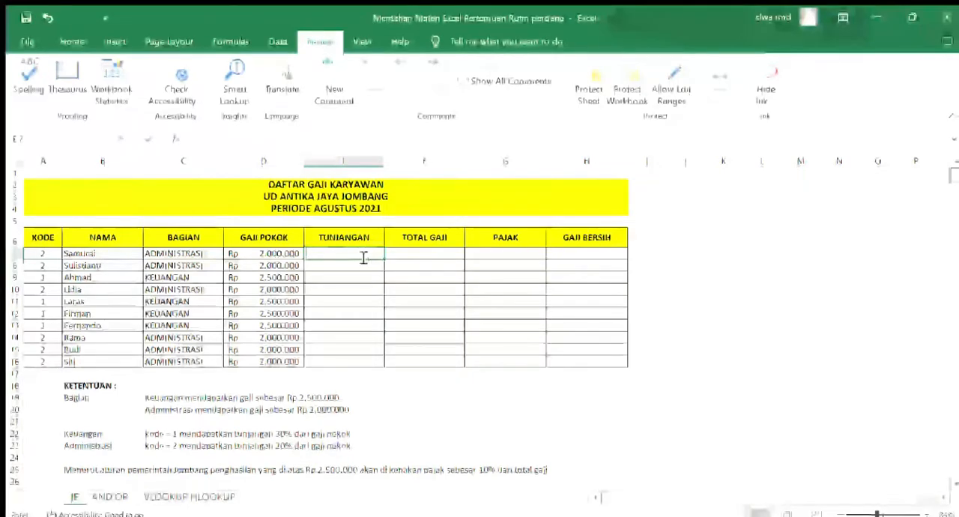
pyautogui.write('=')
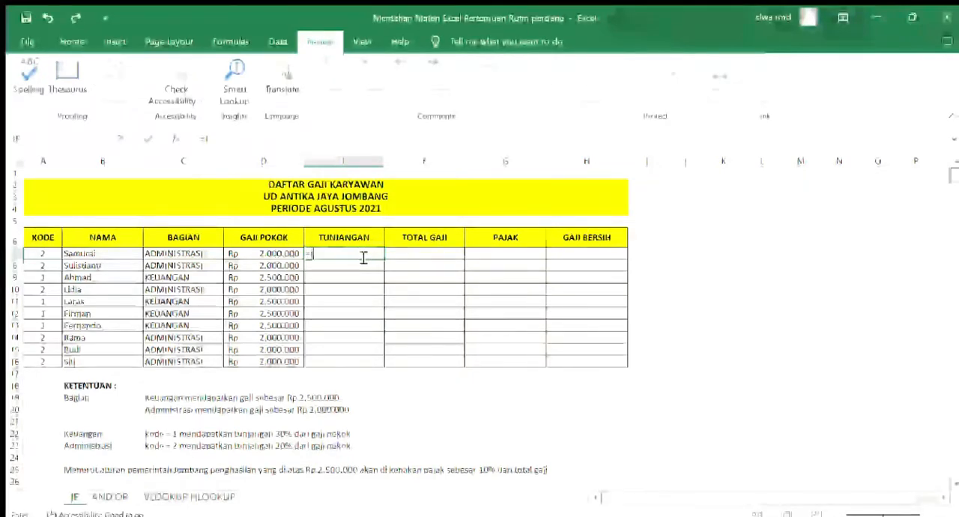
pyautogui.write('IF(')
pyautogui.click(45, 253)
pyautogui.write('=2,')
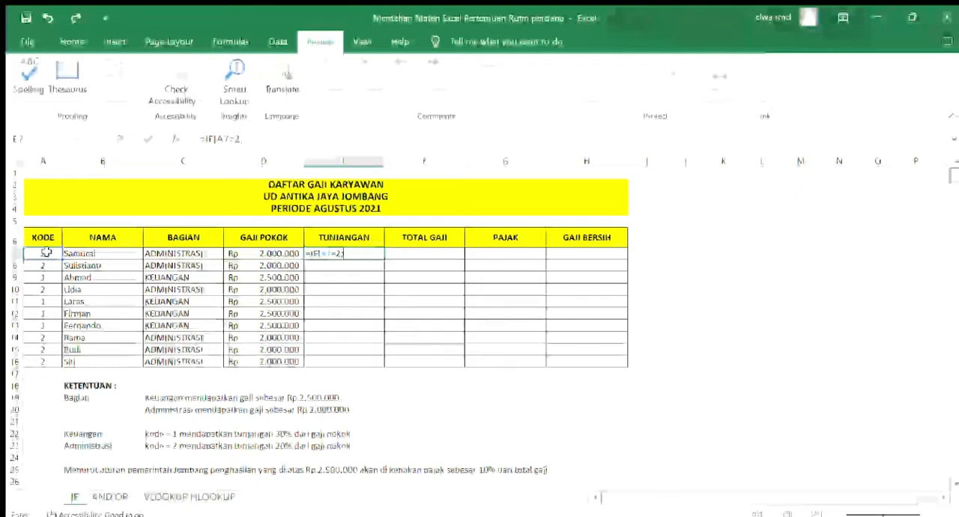
pyautogui.click(286, 255)
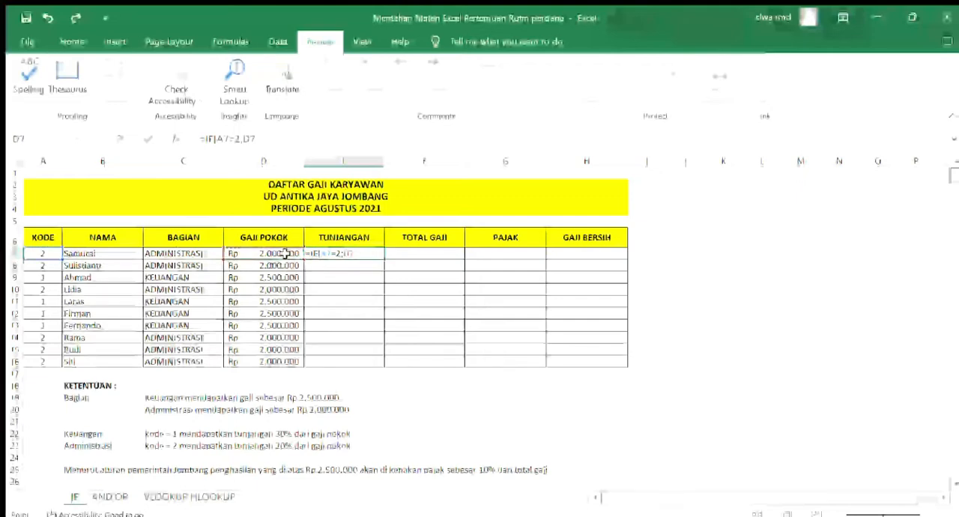
pyautogui.write('*')
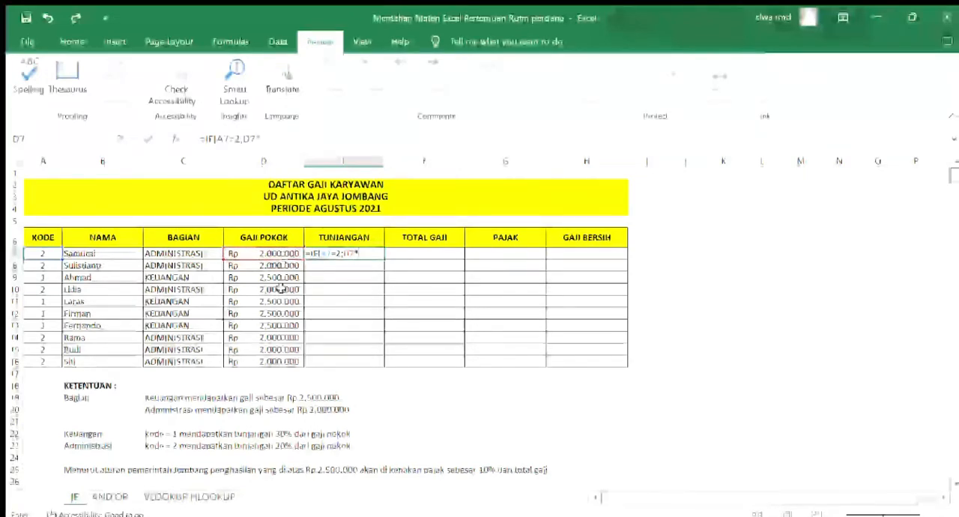
pyautogui.write('20%')
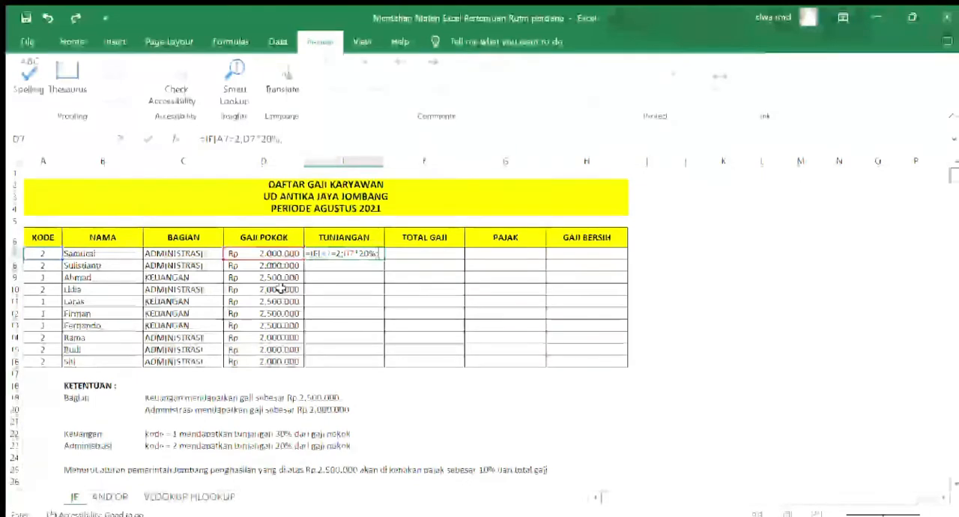
pyautogui.write(';')
pyautogui.click(280, 257)
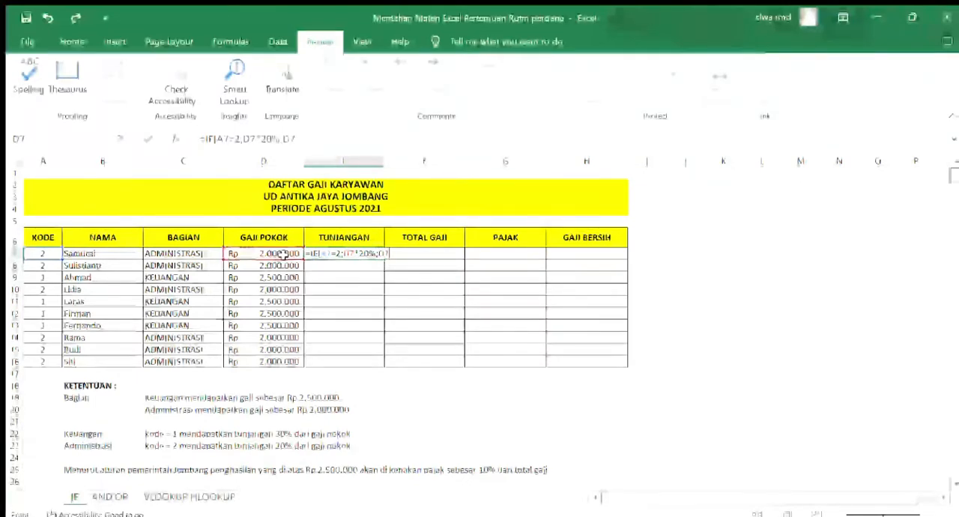
pyautogui.write('*')
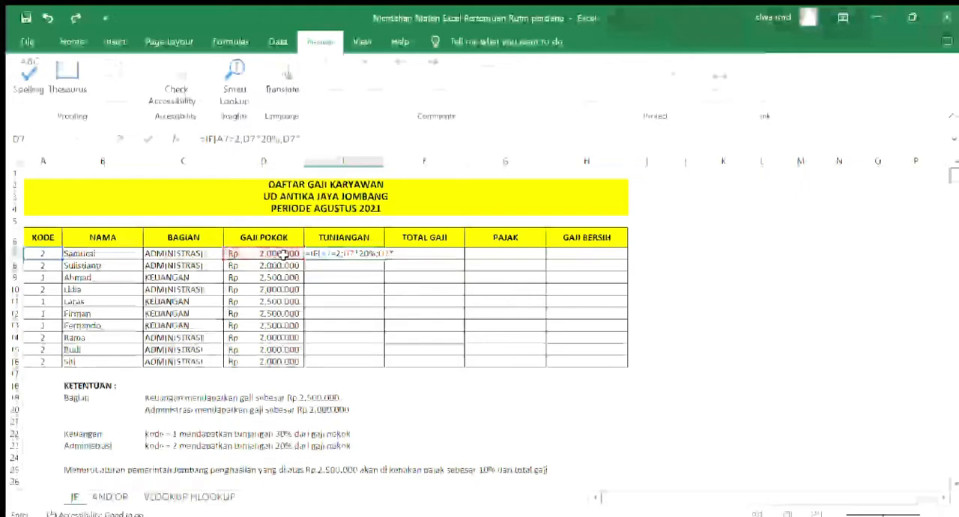
pyautogui.write('30')
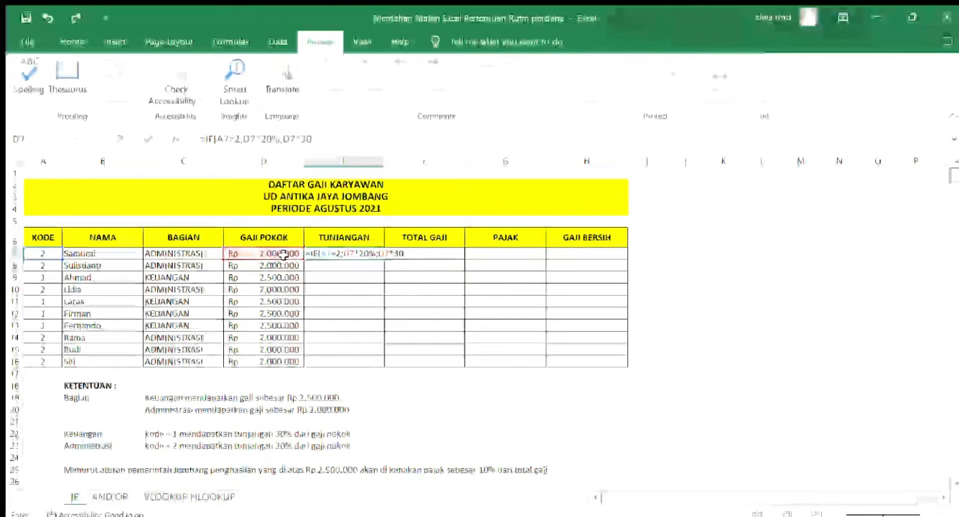
pyautogui.write('%)')
pyautogui.press('Return')
# Copy the TUNJANGAN formula from E7 down to E16 and check rows 7 and 9 against their codes
pyautogui.click(326, 254)
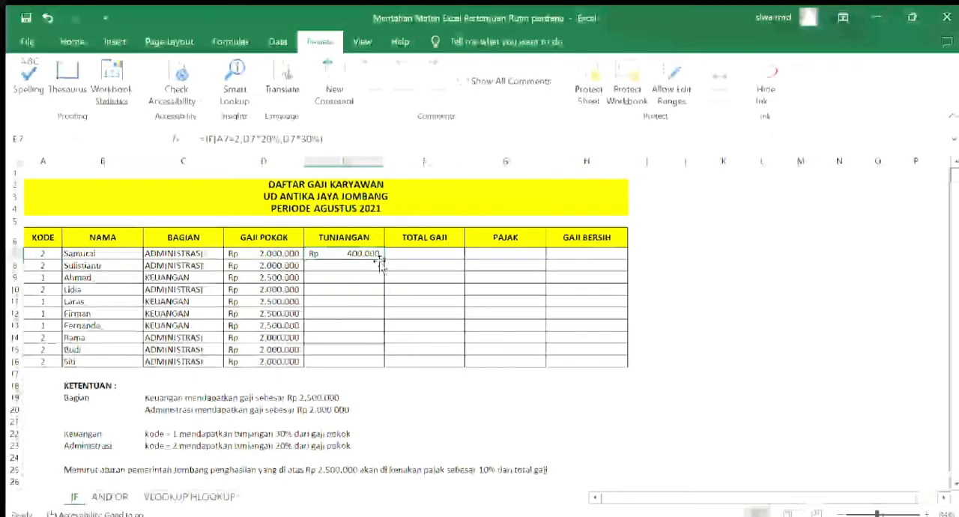
pyautogui.moveTo(381, 259); pyautogui.dragTo(379, 366)
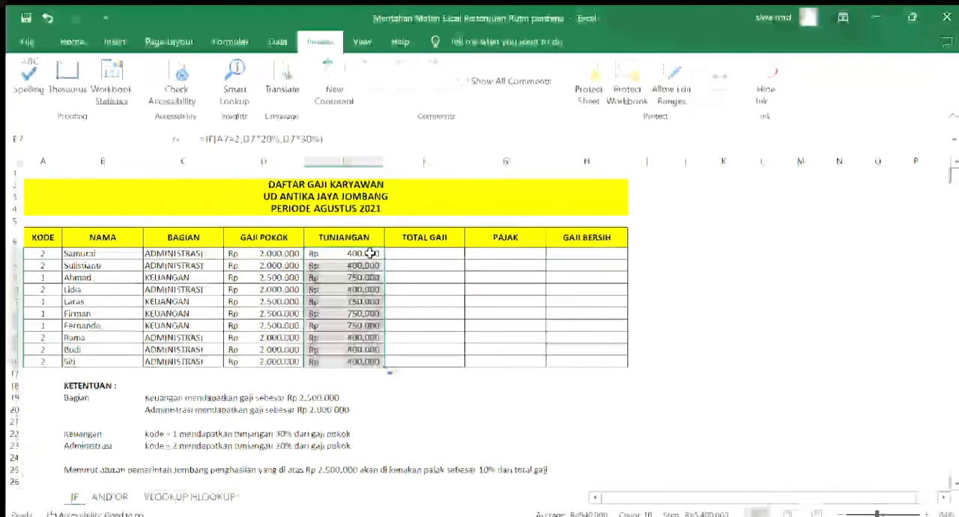
pyautogui.click(44, 253)
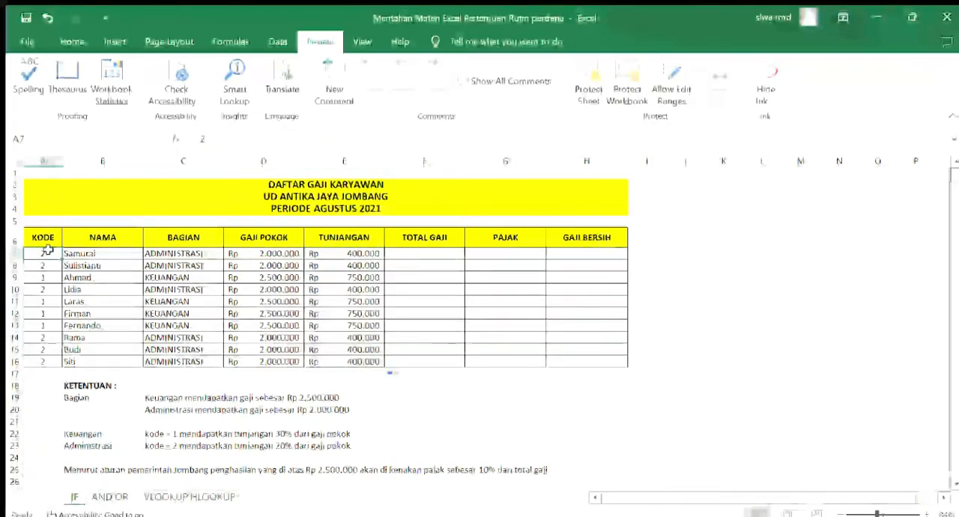
pyautogui.click(328, 255)
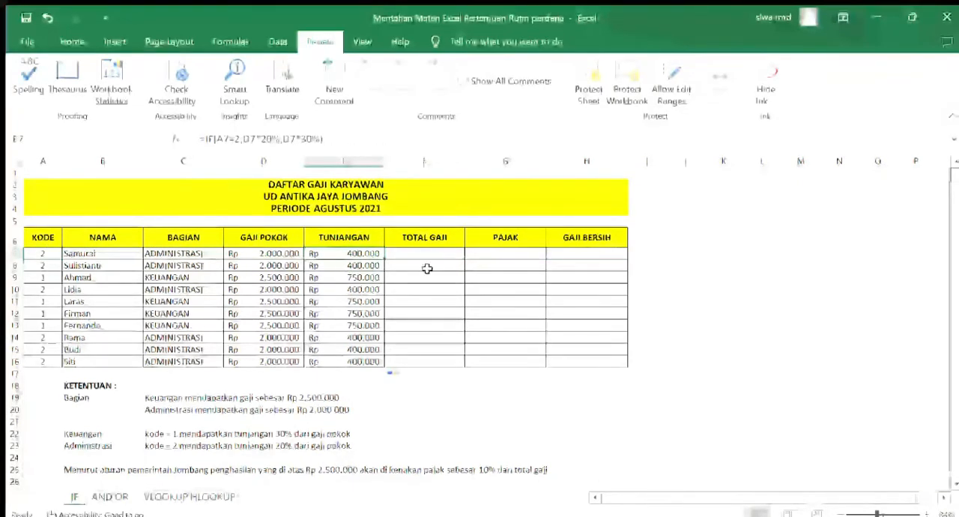
pyautogui.click(48, 277)
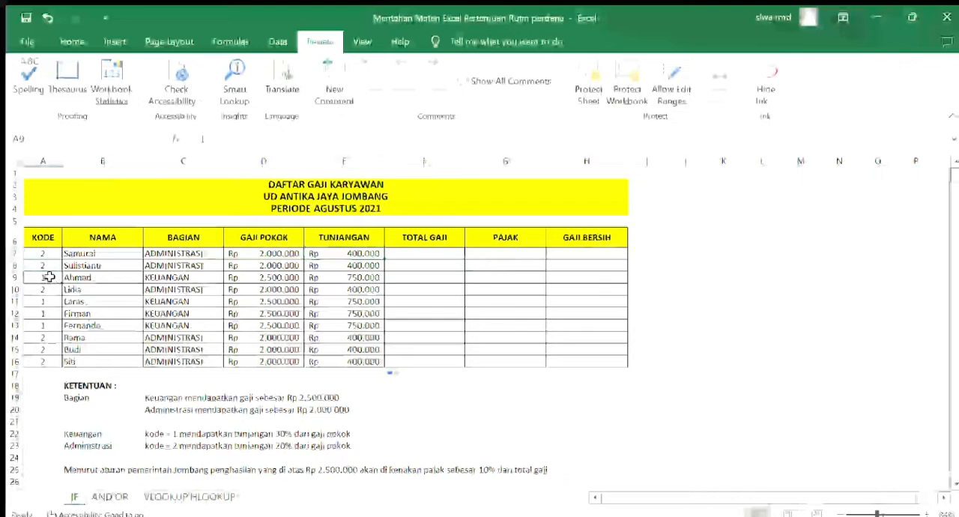
pyautogui.click(165, 277)
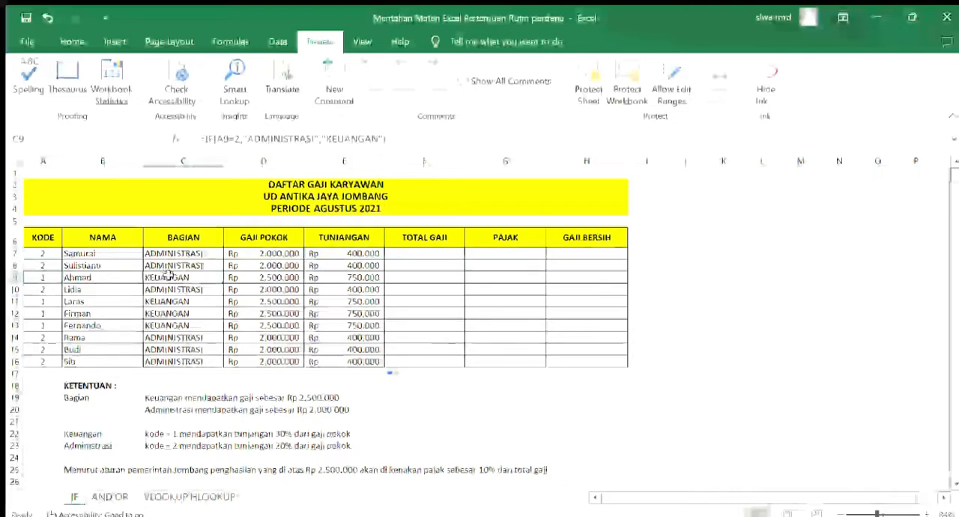
pyautogui.click(328, 278)
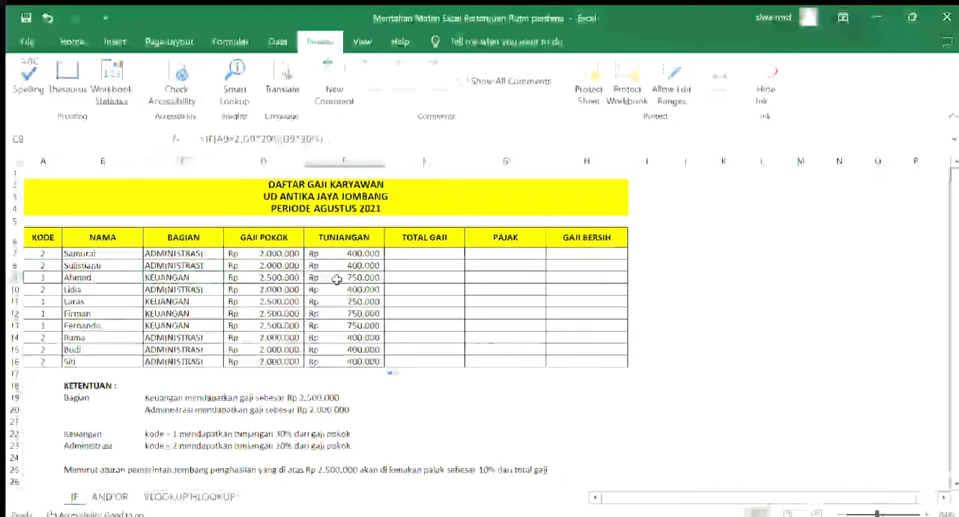
# Enter =D7+E7 in the first TOTAL GAJI cell, F7, and copy it down to F16
pyautogui.click(401, 254)
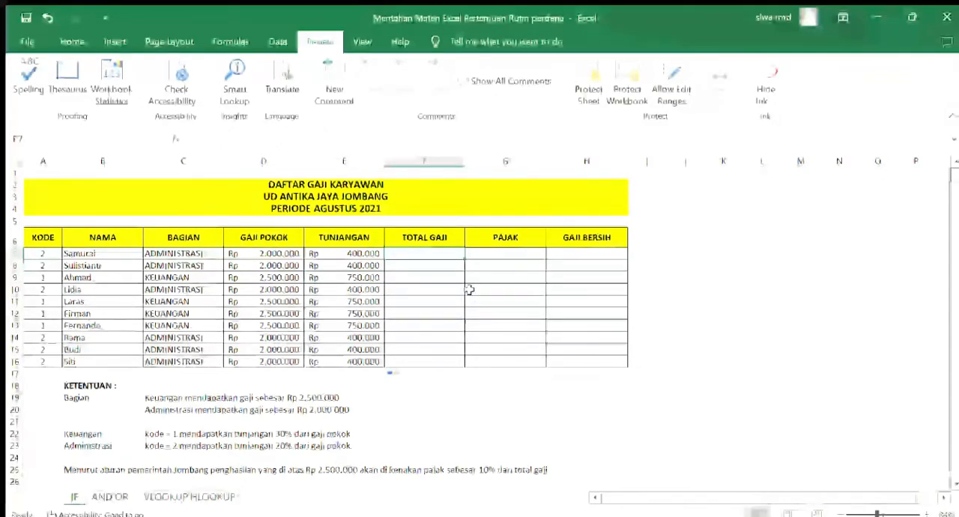
pyautogui.click(282, 252)
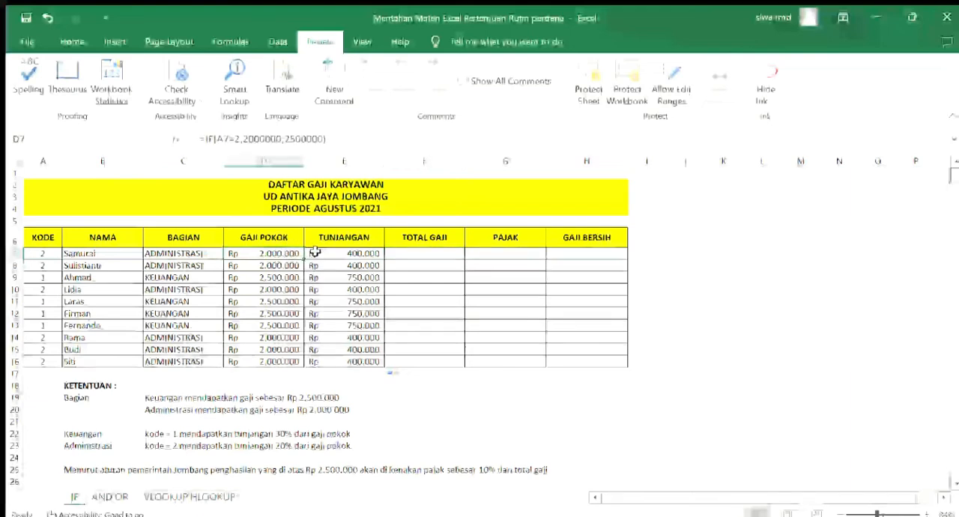
pyautogui.click(317, 253)
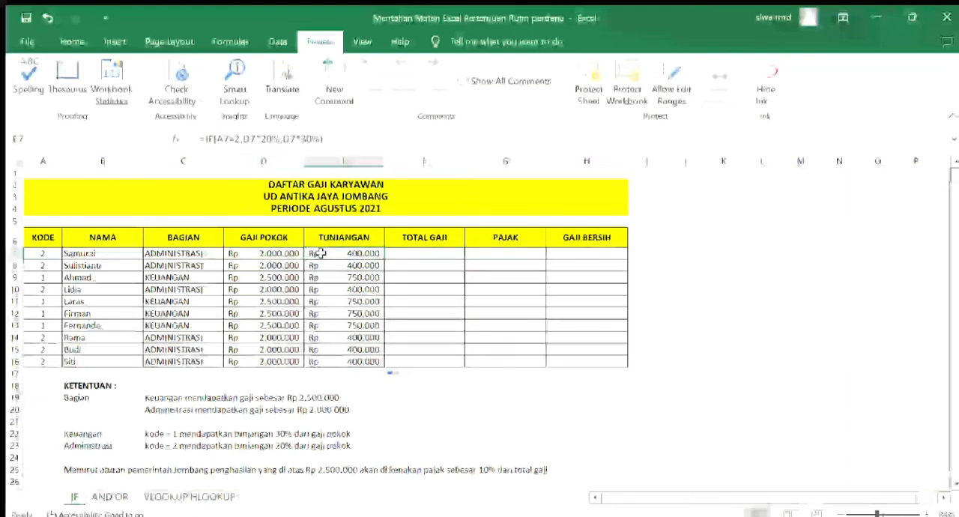
pyautogui.click(398, 253)
pyautogui.write('=')
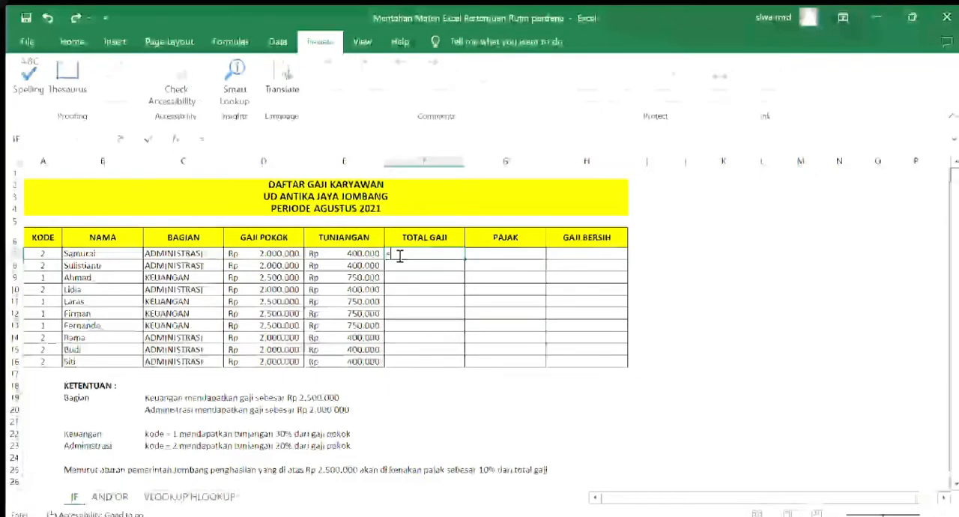
pyautogui.click(274, 256)
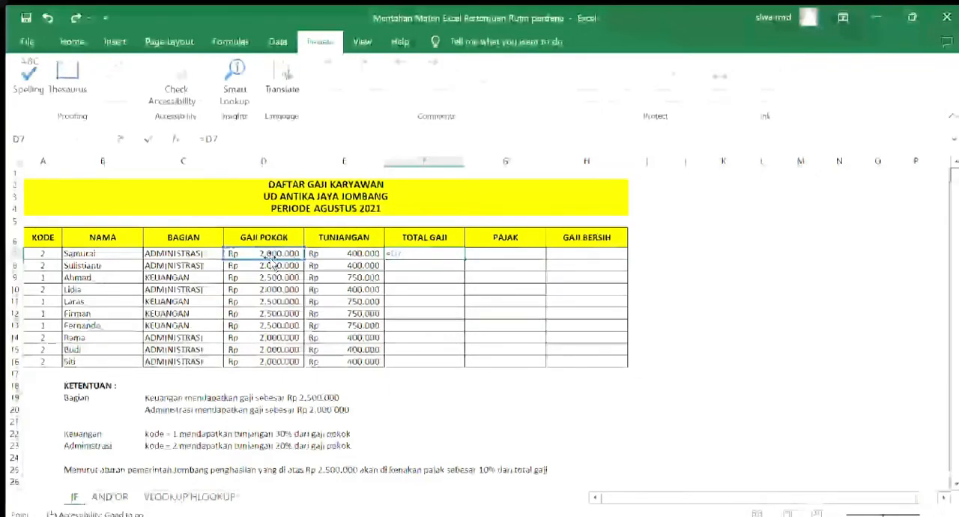
pyautogui.write('+')
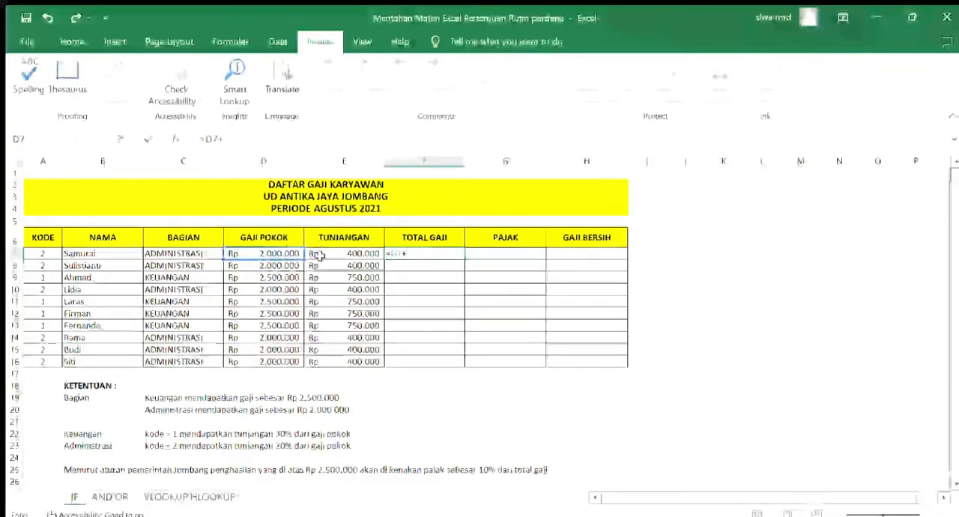
pyautogui.click(318, 257)
pyautogui.press('Return')
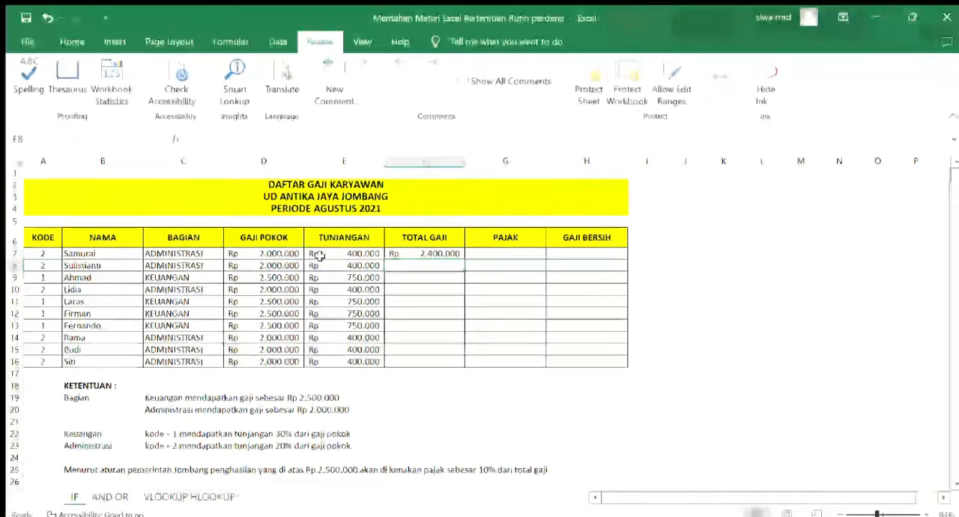
pyautogui.click(391, 250)
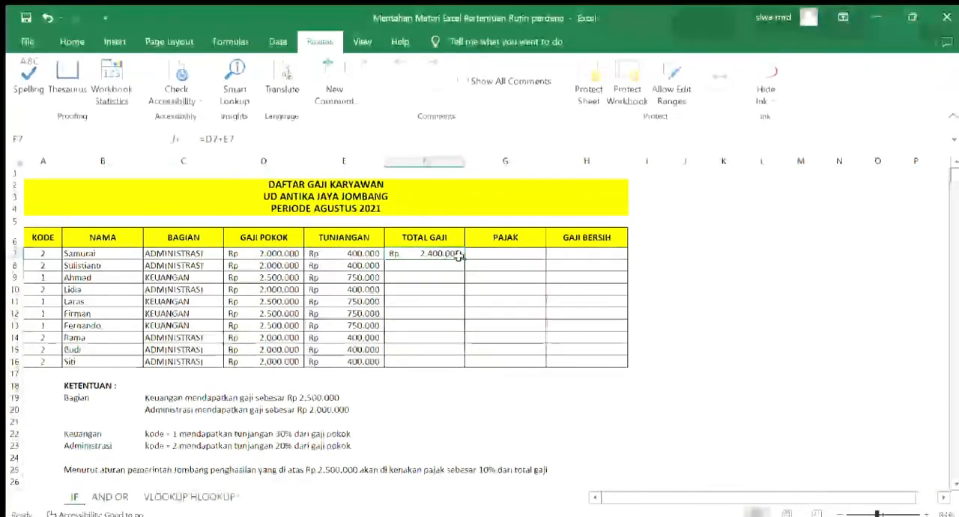
pyautogui.moveTo(465, 259); pyautogui.dragTo(467, 374)
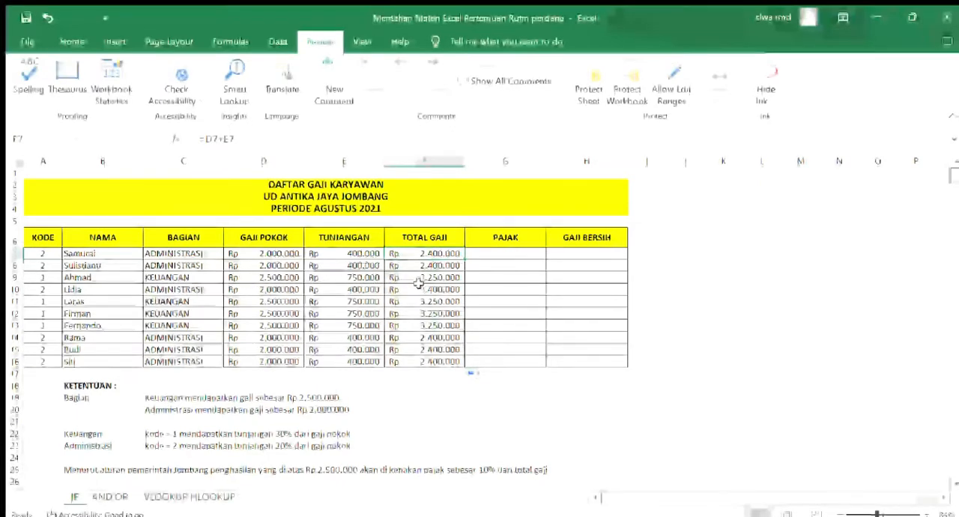
# Enter the formula =IF(F7>2500000;F7*10%;0) in the first PAJAK cell, G7
pyautogui.click(474, 254)
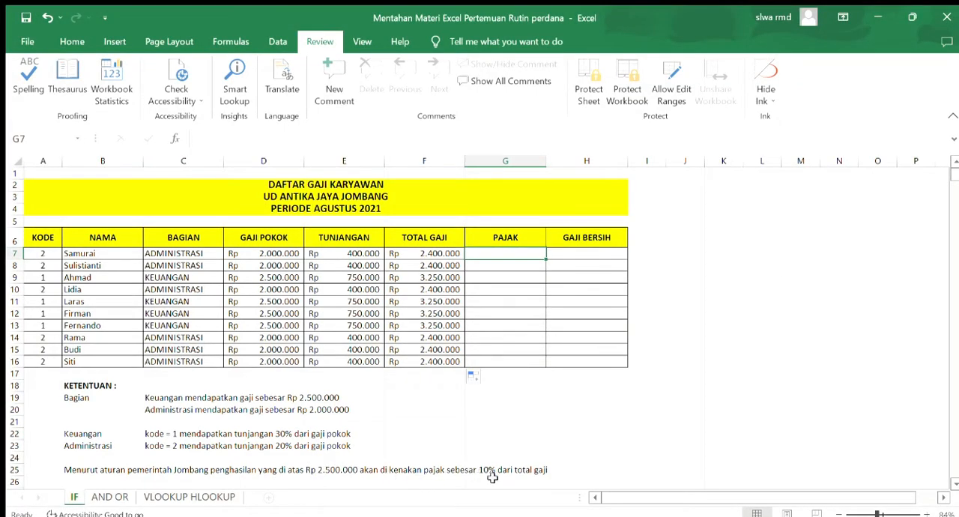
pyautogui.doubleClick(516, 257)
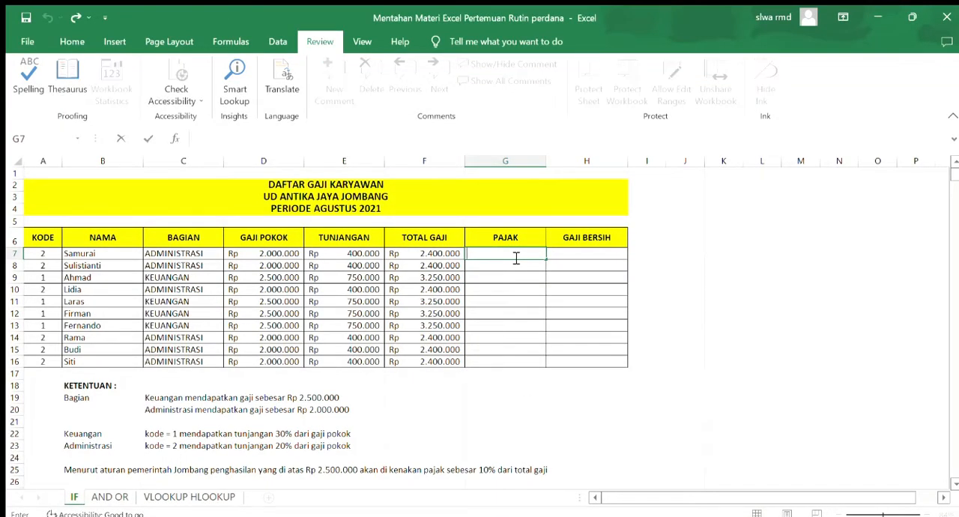
pyautogui.write('=IF(')
pyautogui.click(435, 254)
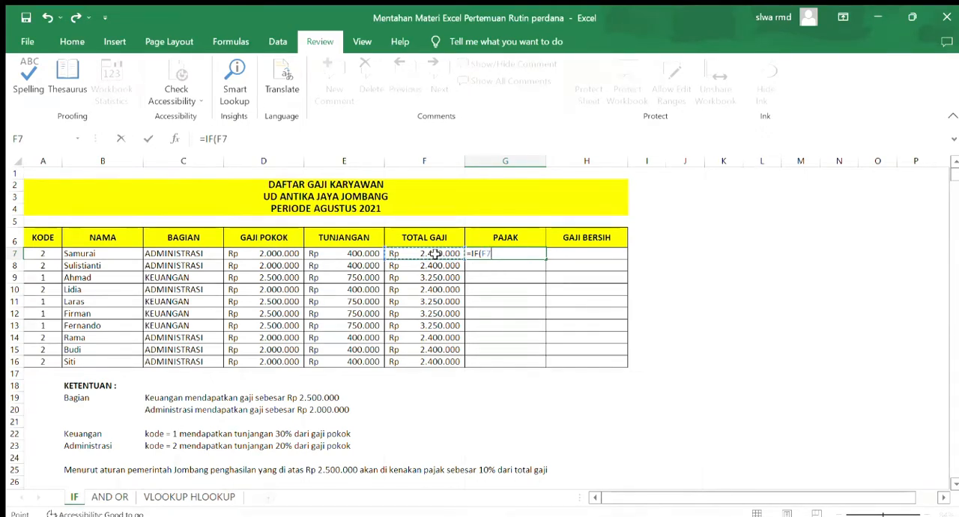
pyautogui.write('.')
pyautogui.press('BackSpace')
pyautogui.write('>25')
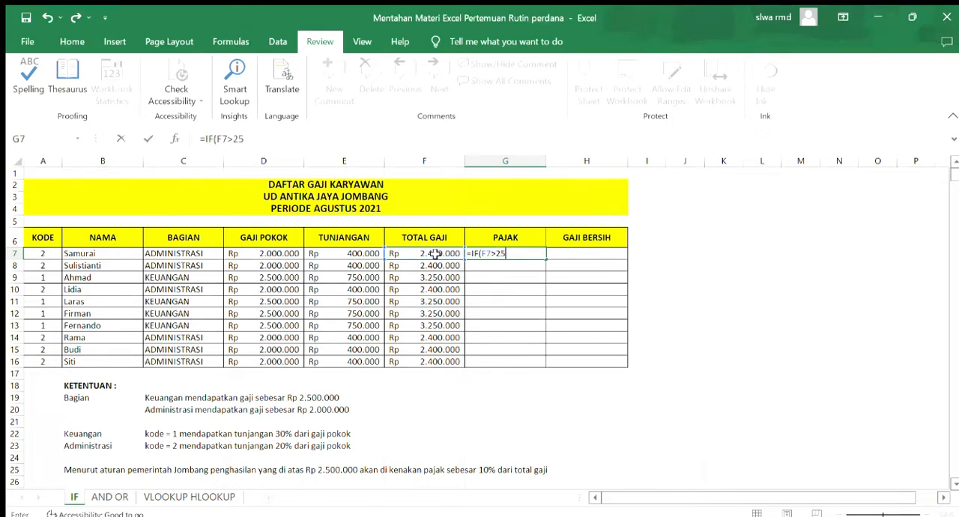
pyautogui.write('00000')
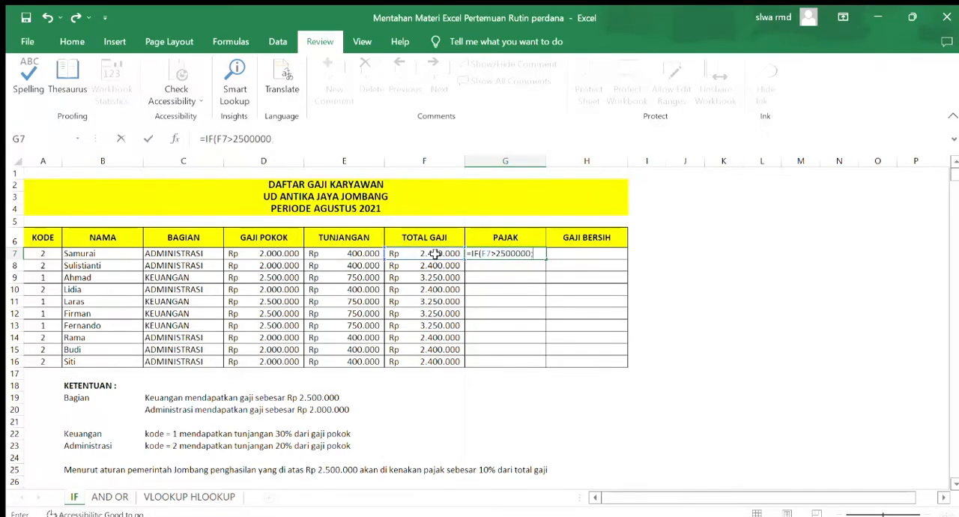
pyautogui.write(';')
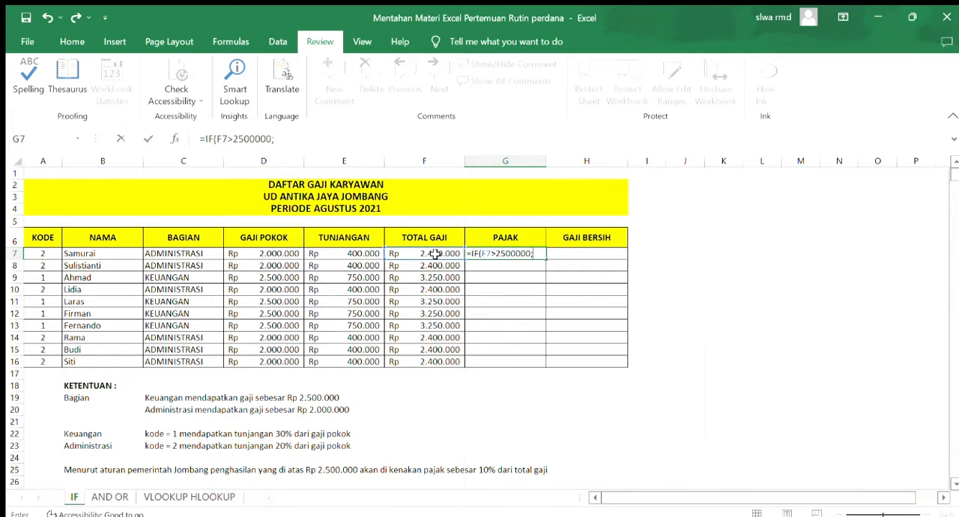
pyautogui.click(435, 255)
pyautogui.write('*10%;0')
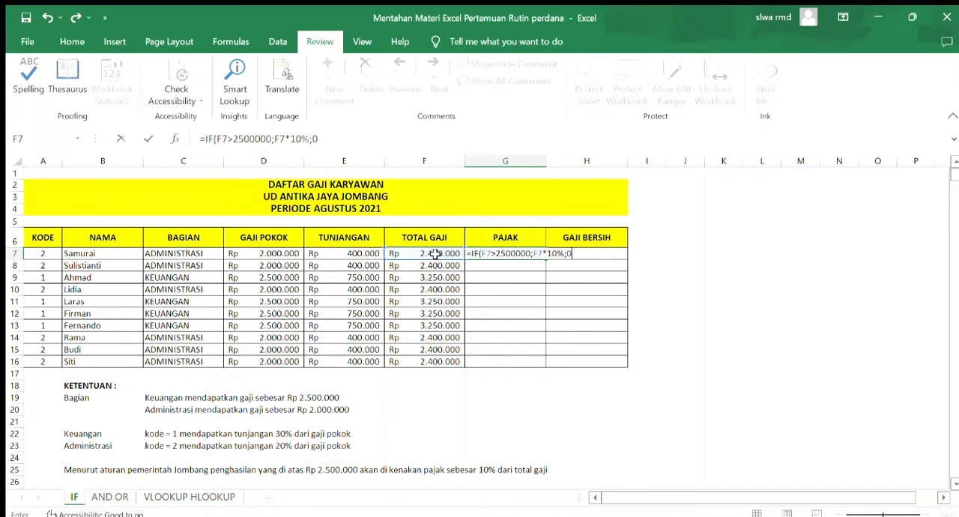
pyautogui.press('Return')
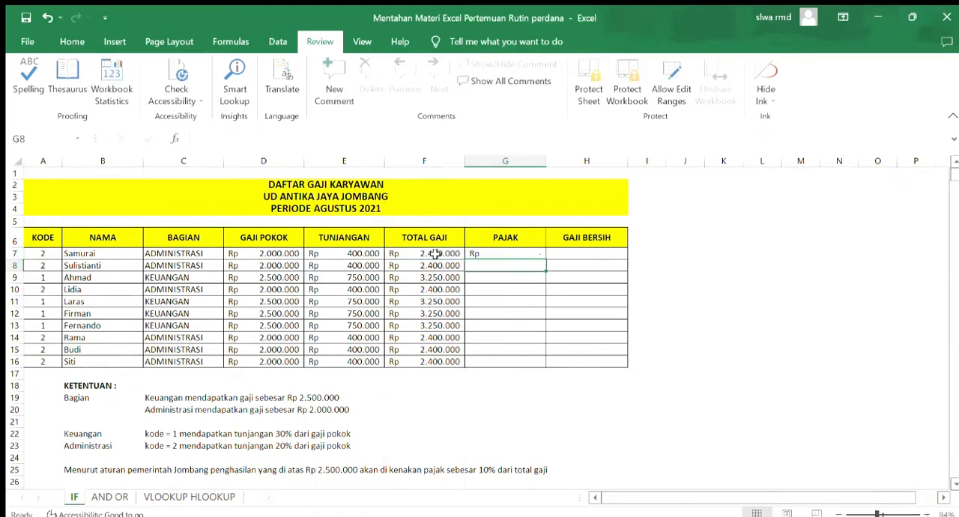
# Copy the PAJAK formula from G7 down to G16 and check rows 7 and 9 against their TOTAL GAJI values
pyautogui.click(482, 244)
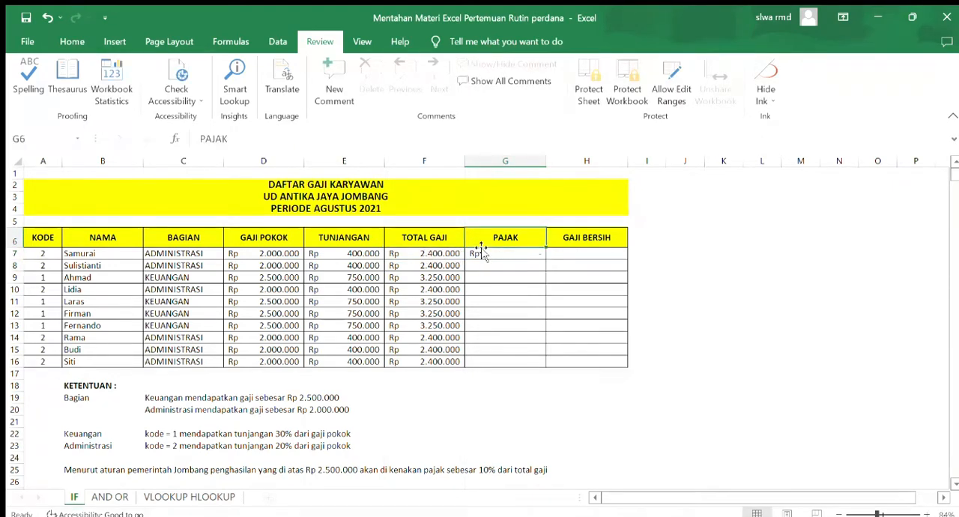
pyautogui.click(487, 254)
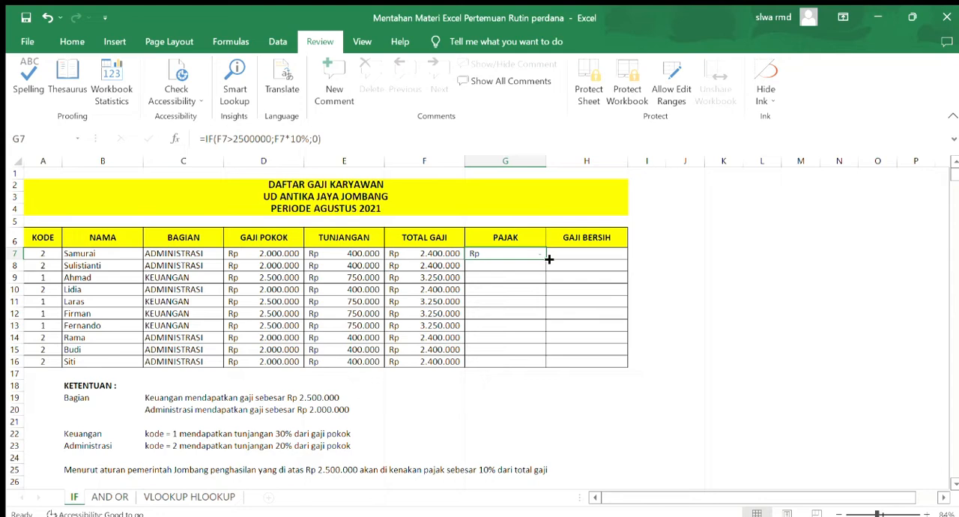
pyautogui.moveTo(549, 259); pyautogui.dragTo(553, 369)
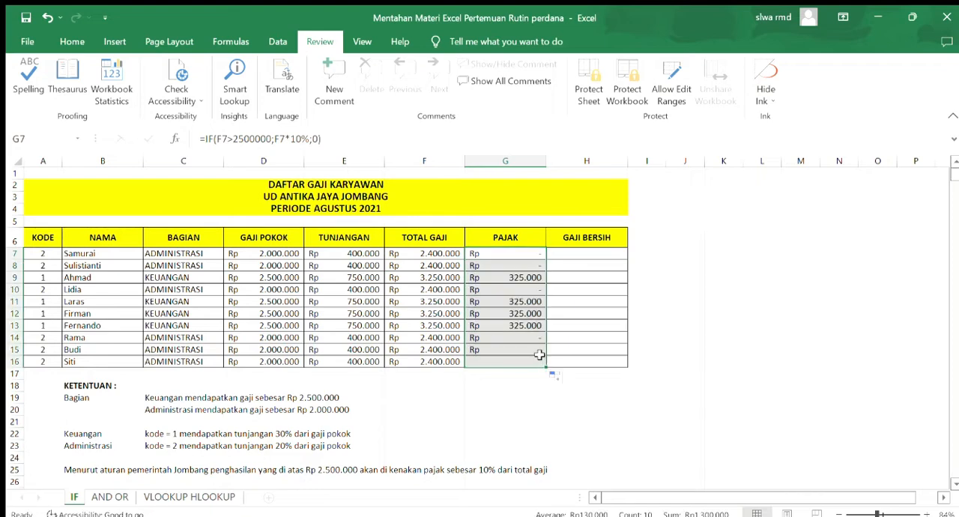
pyautogui.click(517, 251)
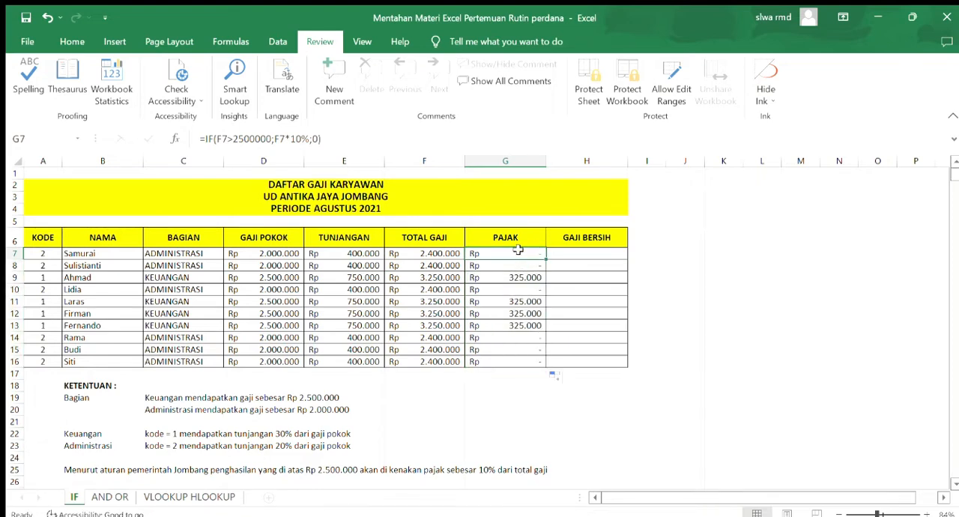
pyautogui.click(436, 255)
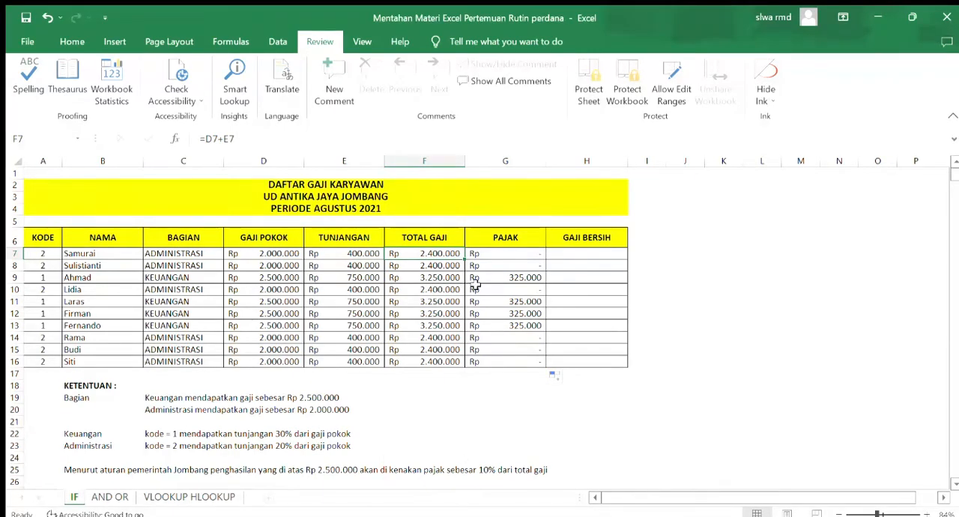
pyautogui.click(534, 281)
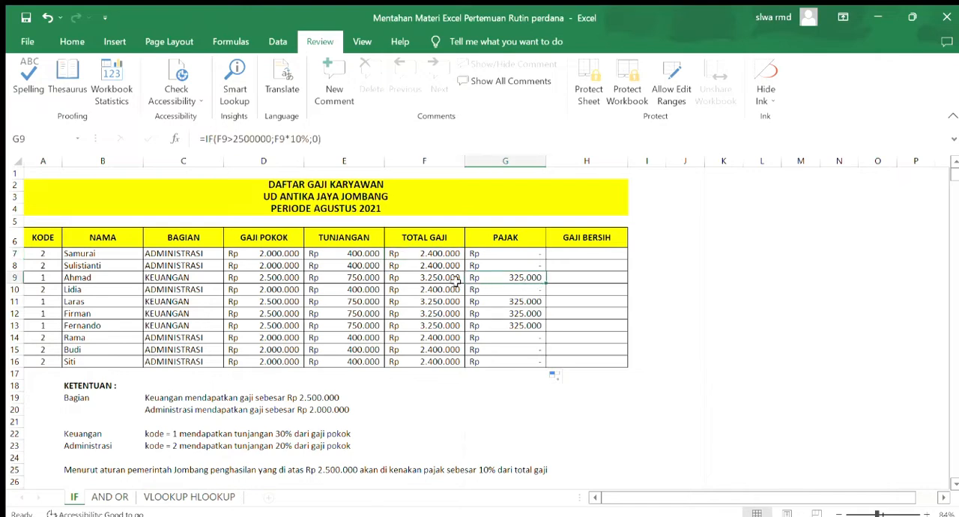
pyautogui.click(448, 280)
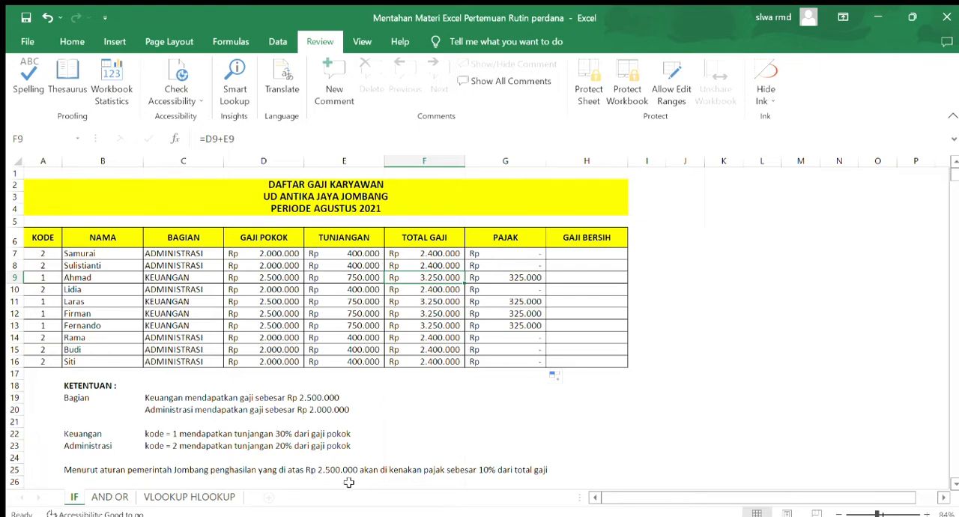
pyautogui.click(498, 283)
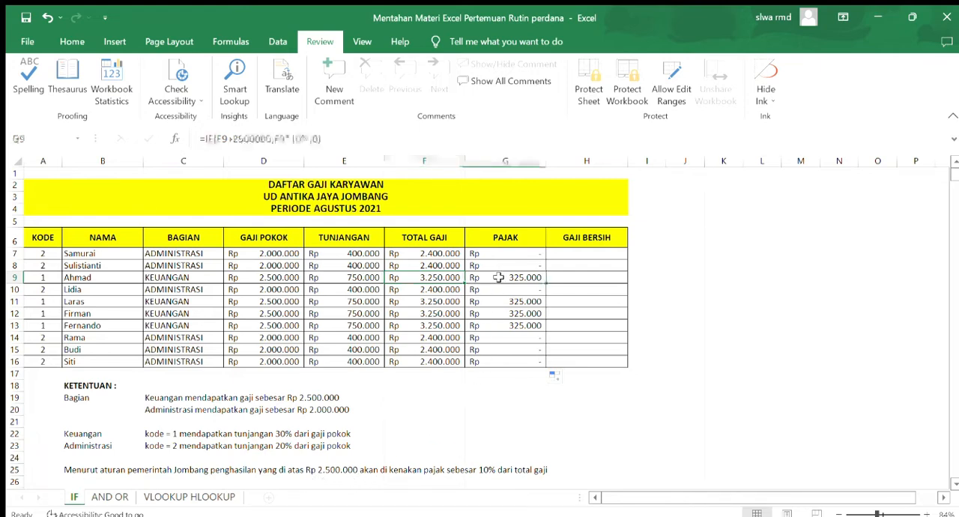
# Enter the formula =F7-G7 in the first GAJI BERSIH cell, H7
pyautogui.click(561, 255)
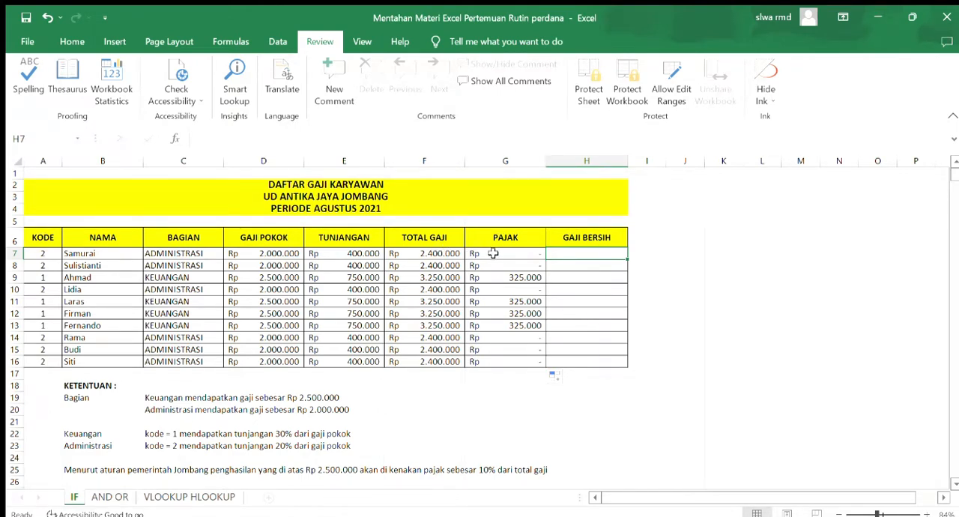
pyautogui.write('=')
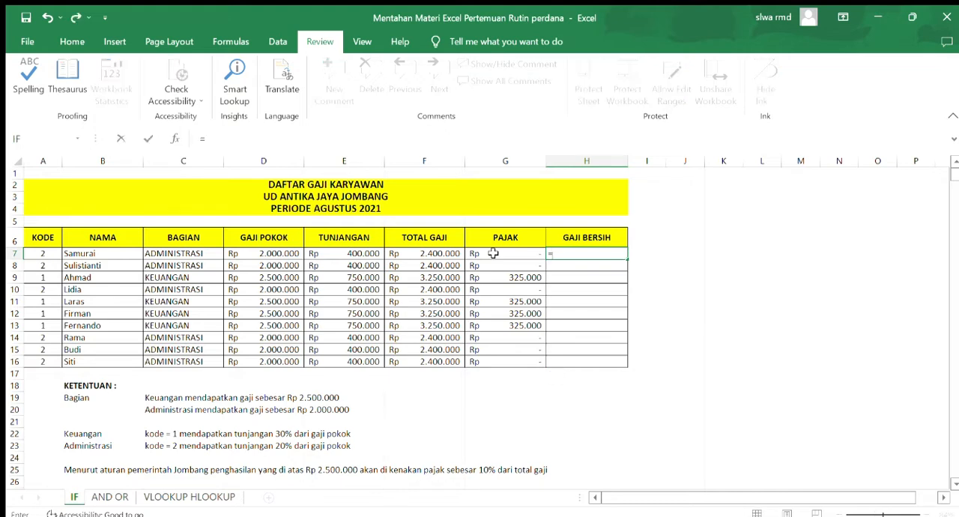
pyautogui.click(458, 253)
pyautogui.write('-')
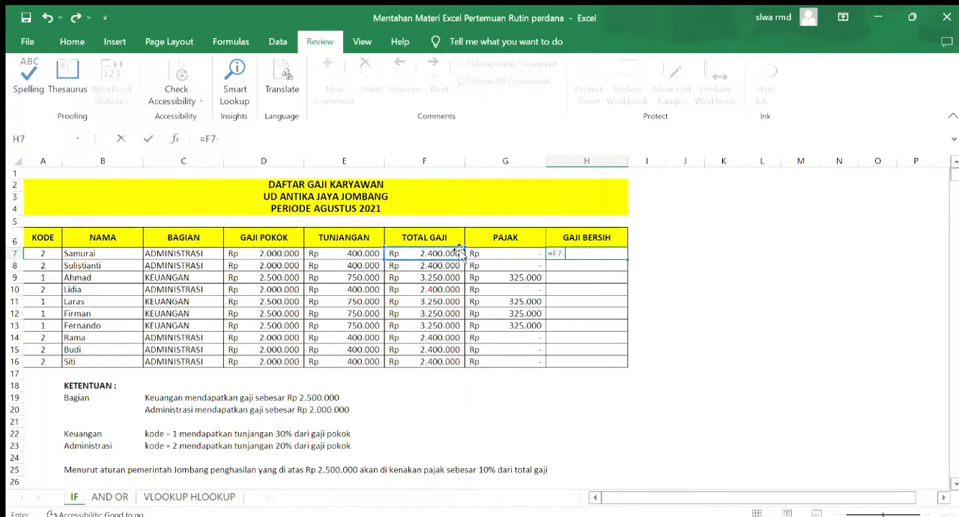
pyautogui.click(479, 254)
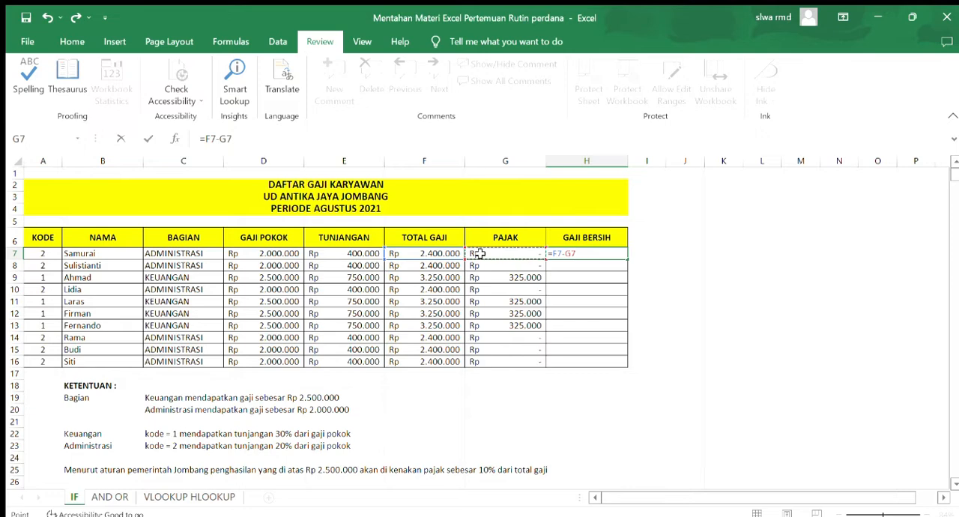
pyautogui.press('Return')
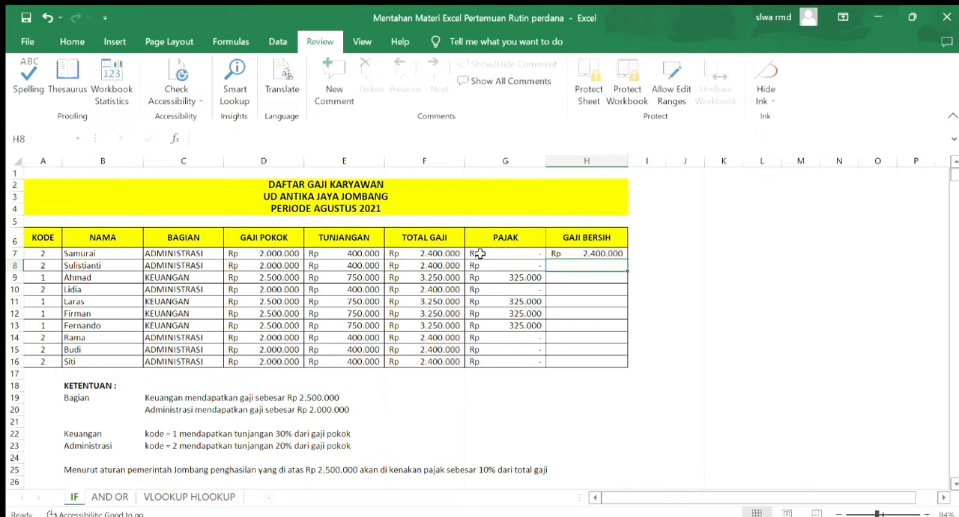
# Copy the GAJI BERSIH formula from H7 down to H16 and check the results in rows 7 and 9
pyautogui.click(556, 253)
pyautogui.moveTo(626, 263); pyautogui.dragTo(619, 364)
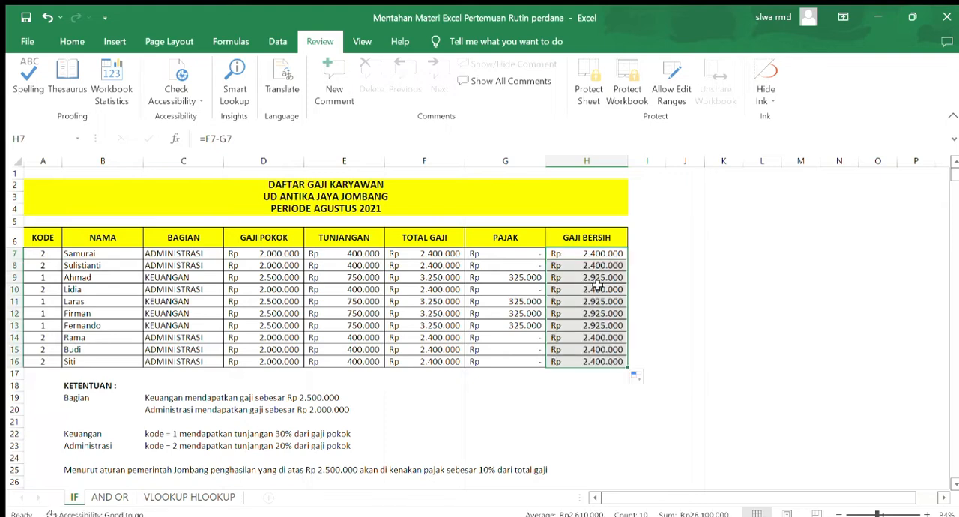
pyautogui.click(588, 253)
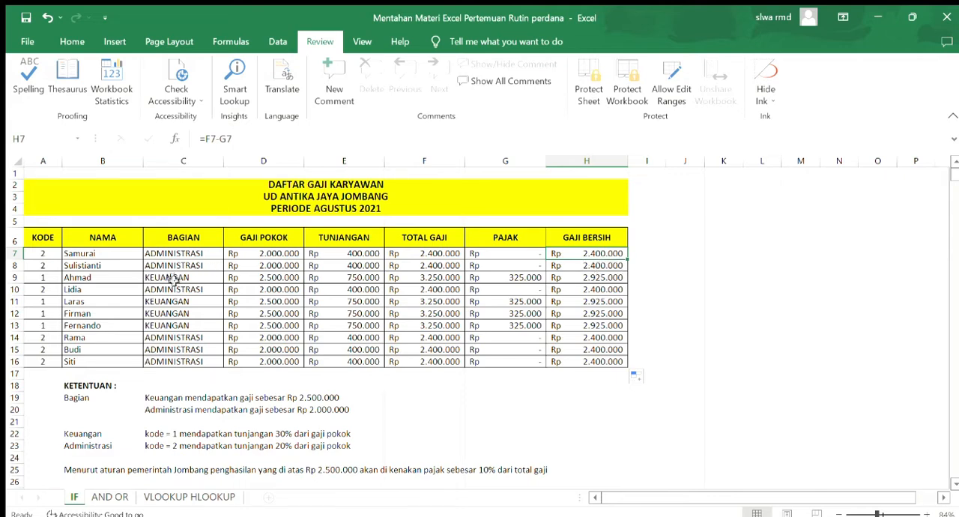
pyautogui.click(582, 278)
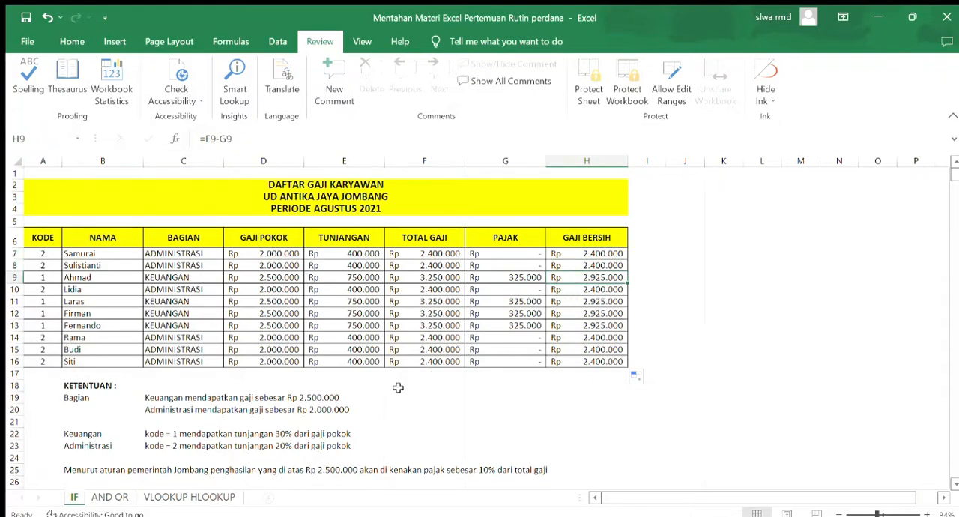
pyautogui.click(318, 398)
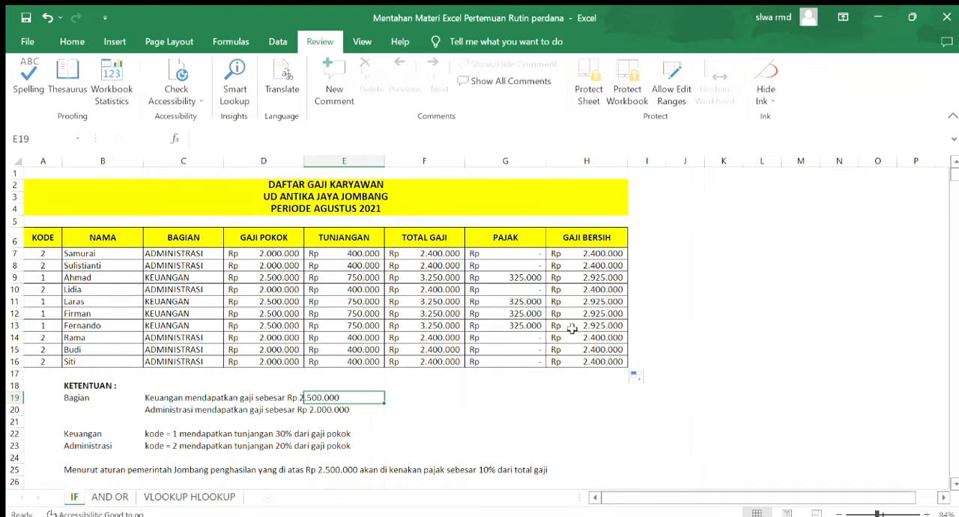
pyautogui.click(718, 292)
pyautogui.click(490, 384)
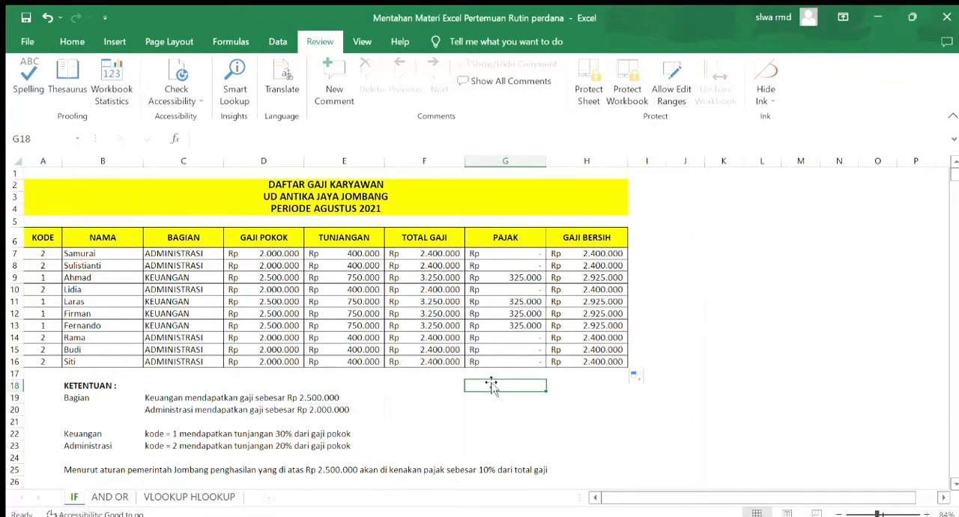
# Switch to the AND OR sheet and examine its empty AND and OR columns and the filled salary columns D to F
pyautogui.click(110, 498)
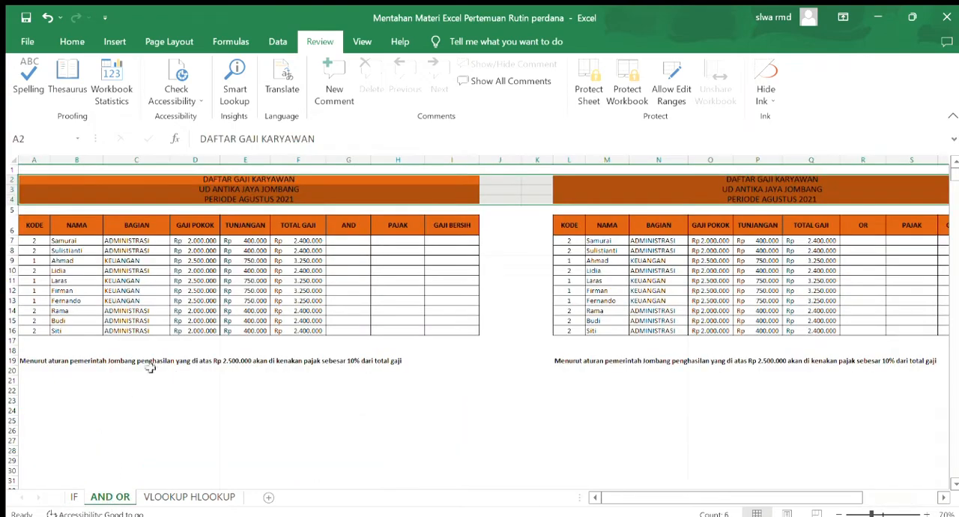
pyautogui.click(352, 239)
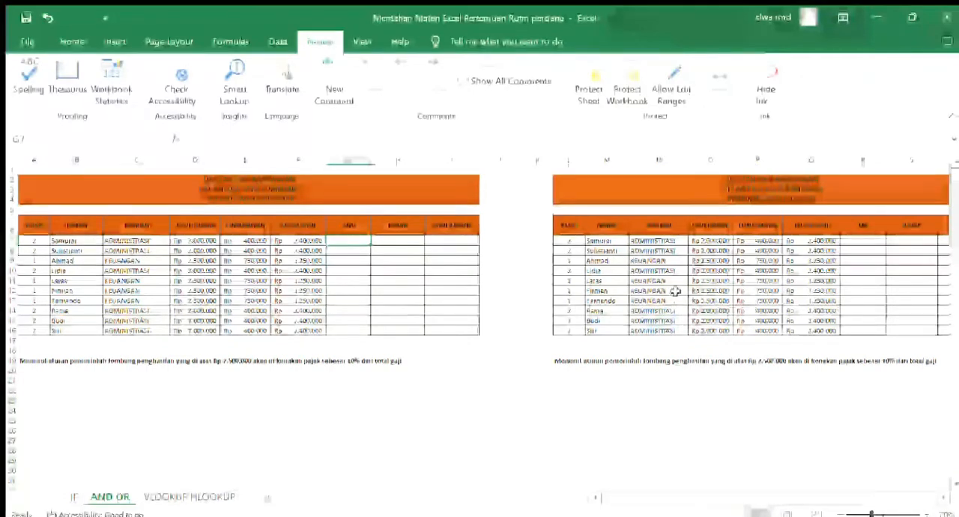
pyautogui.click(852, 240)
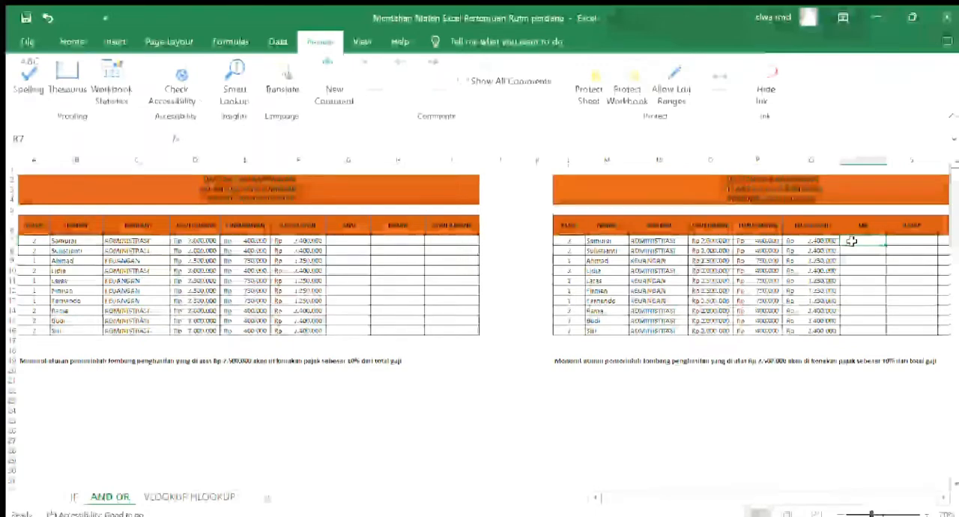
pyautogui.click(342, 242)
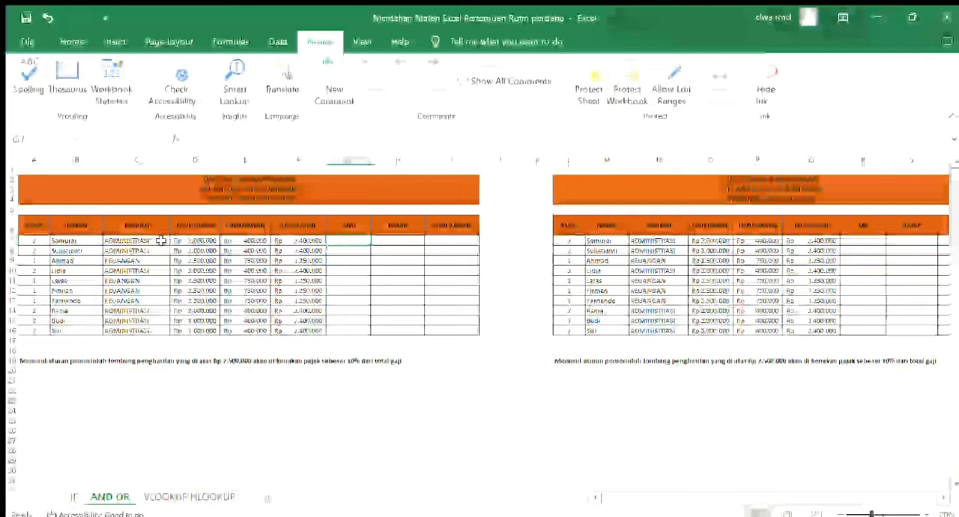
pyautogui.click(276, 266)
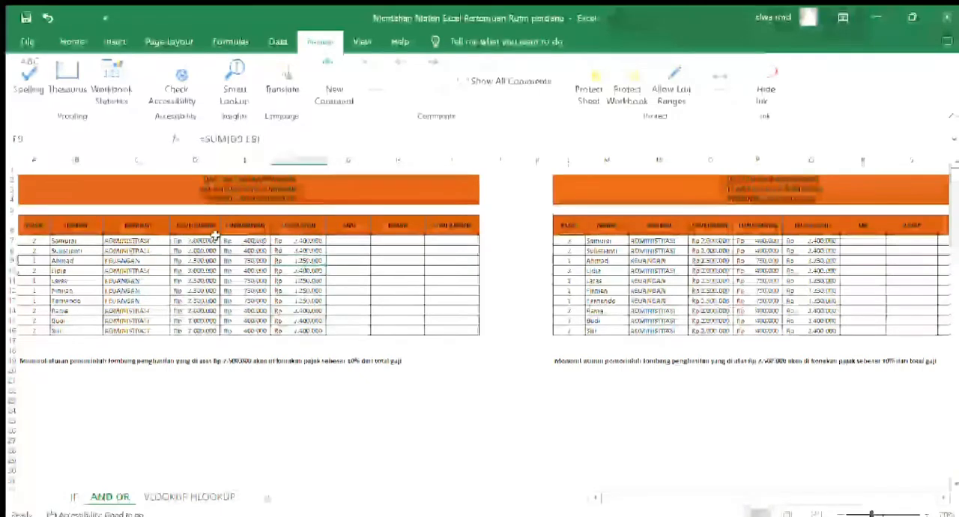
pyautogui.moveTo(195, 225); pyautogui.dragTo(307, 333)
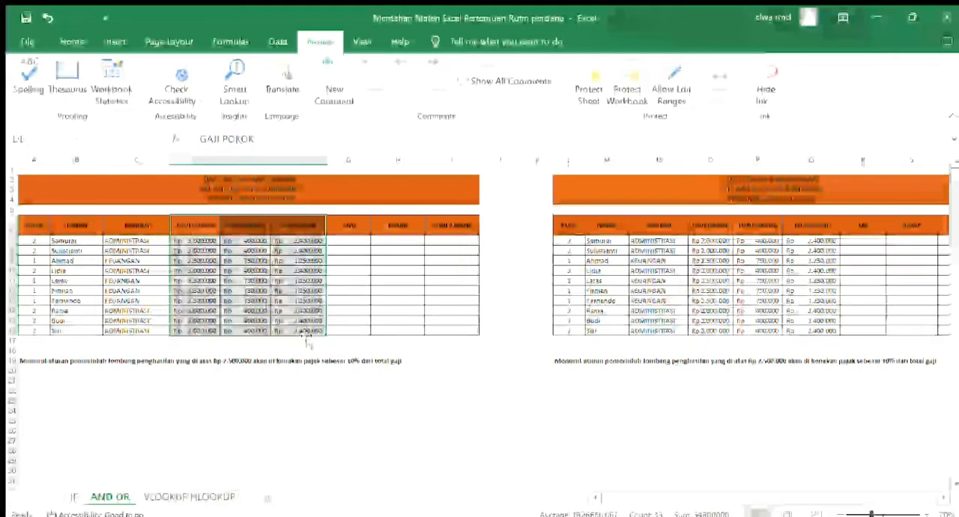
pyautogui.click(75, 497)
pyautogui.click(97, 496)
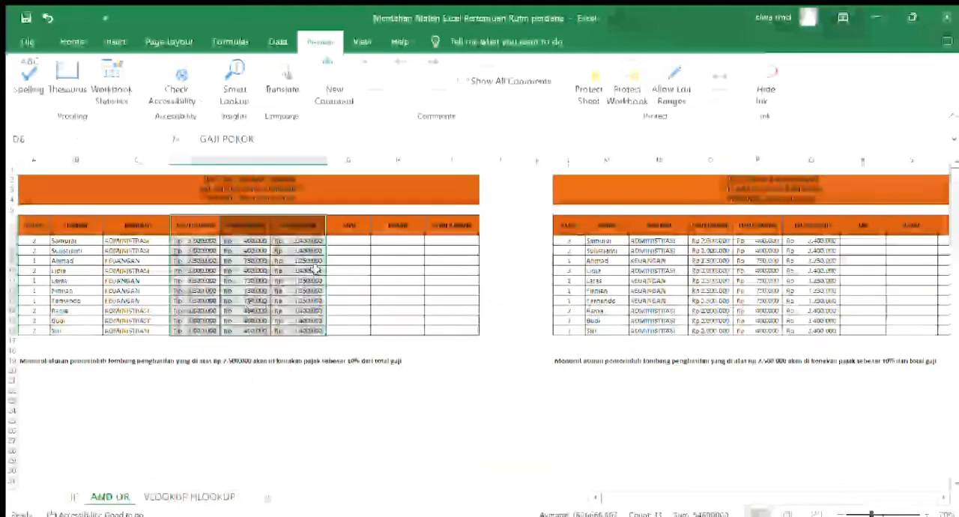
# Enter the formula =AND(F7>2500000) in the first AND cell, G7, of the AND OR sheet
pyautogui.click(351, 241)
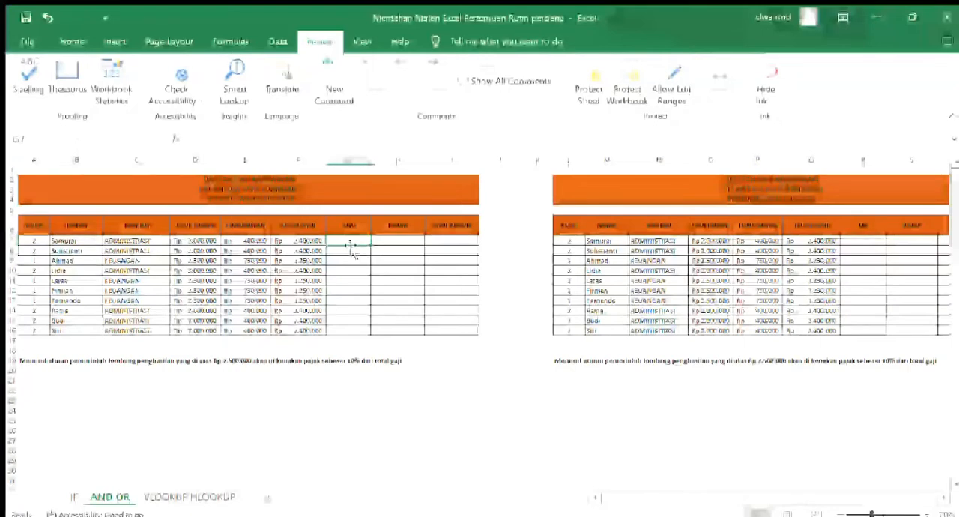
pyautogui.doubleClick(350, 241)
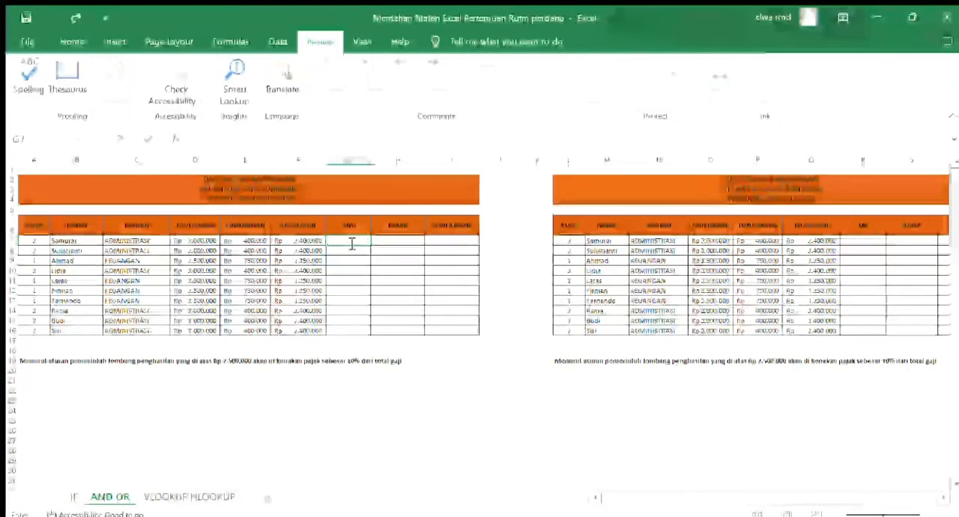
pyautogui.write('=')
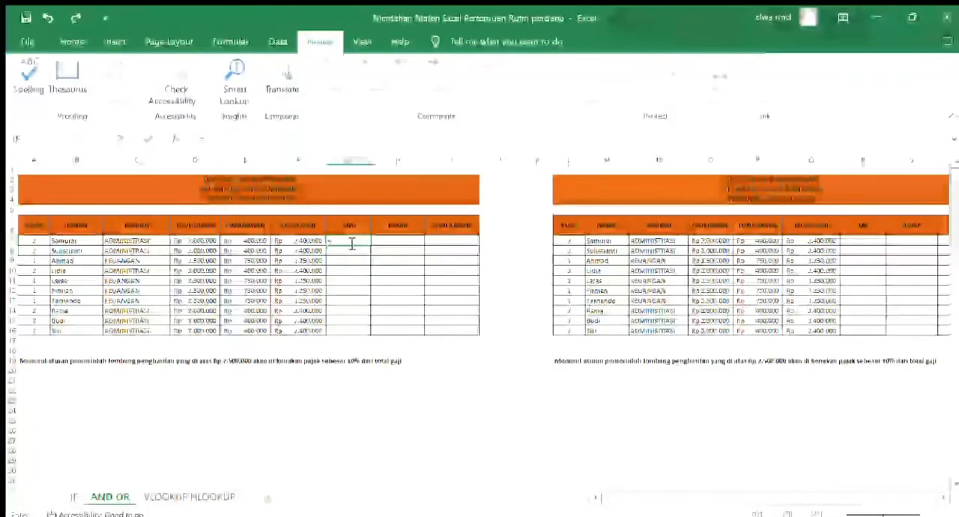
pyautogui.write('AND(')
pyautogui.click(300, 241)
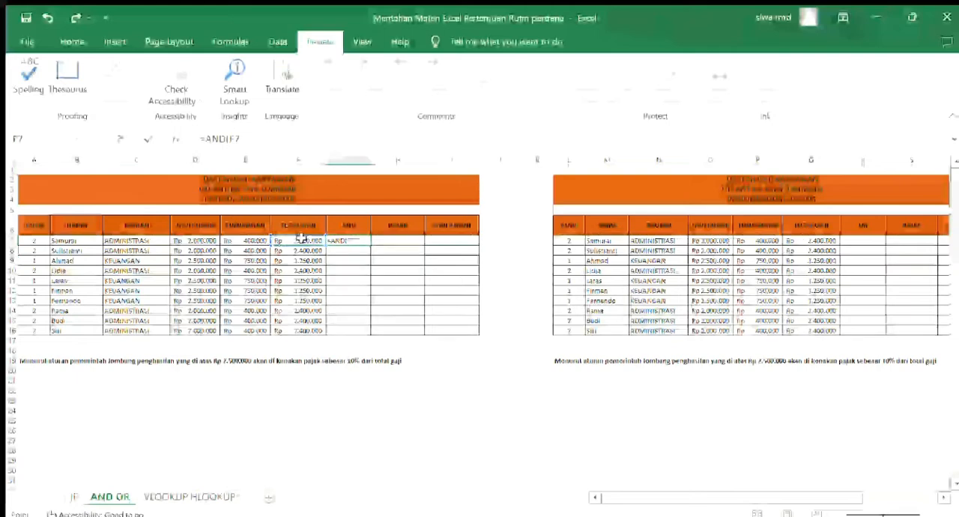
pyautogui.write('>250000')
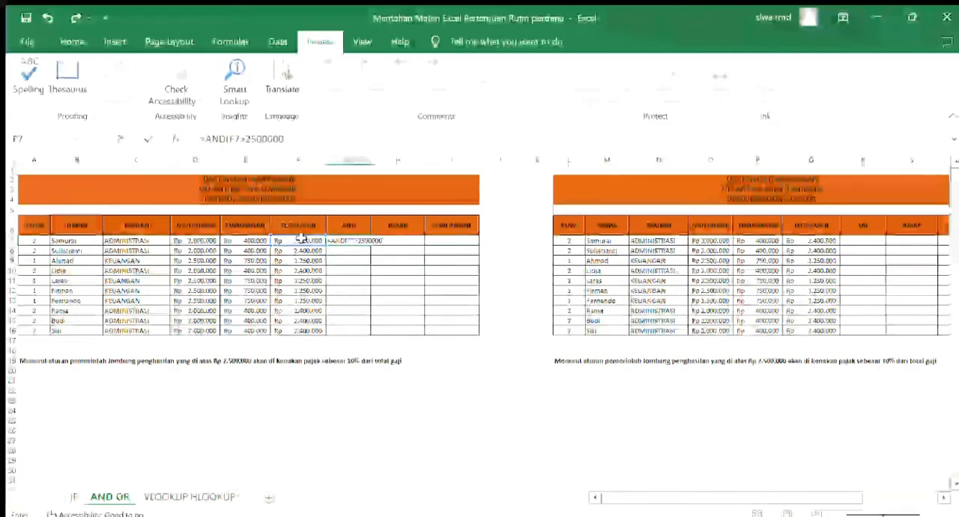
pyautogui.write('0')
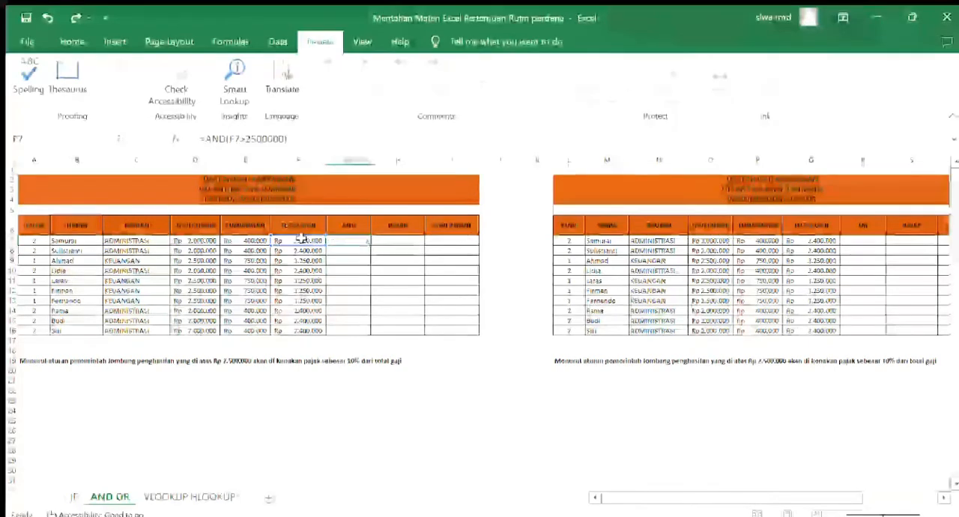
pyautogui.press('Return')
# Copy the AND formula from G7 down to G16 and check the formulas in rows 9 and 7
pyautogui.click(349, 241)
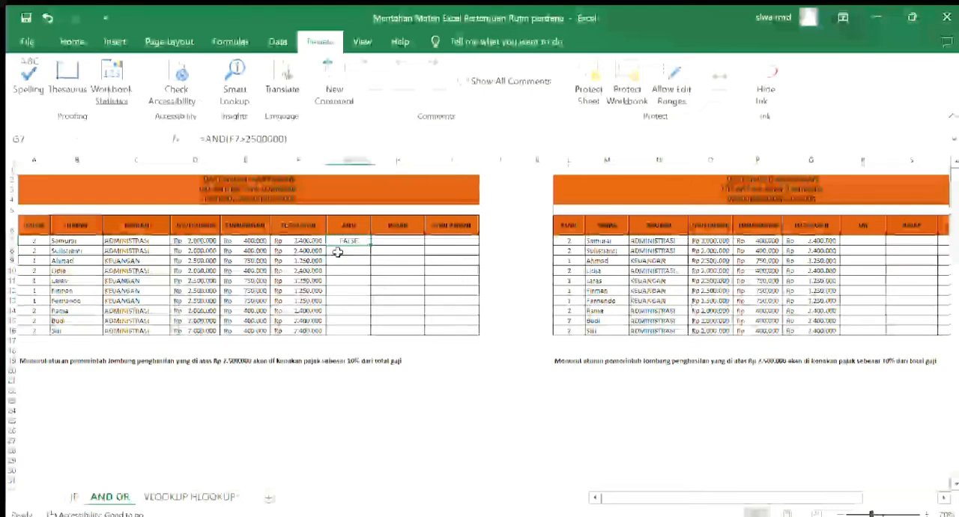
pyautogui.moveTo(371, 245); pyautogui.dragTo(368, 332)
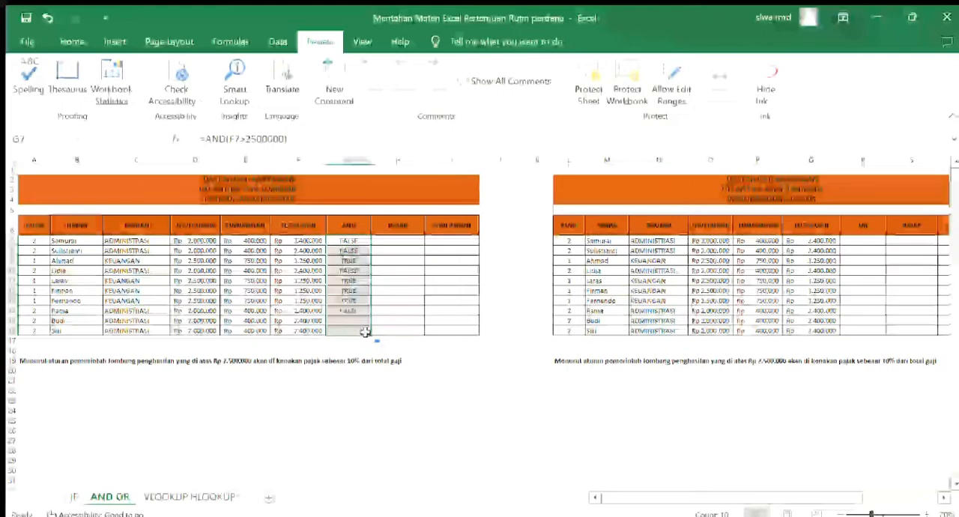
pyautogui.click(364, 259)
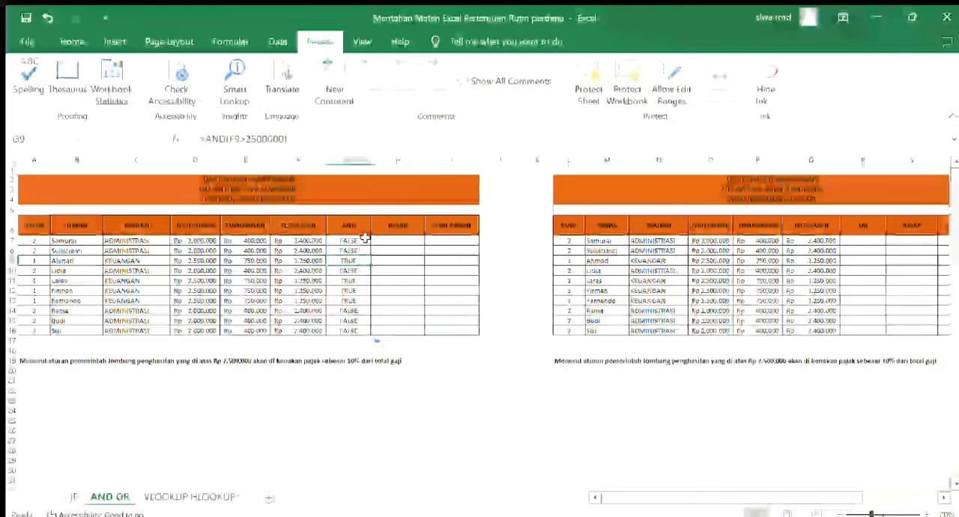
pyautogui.click(360, 241)
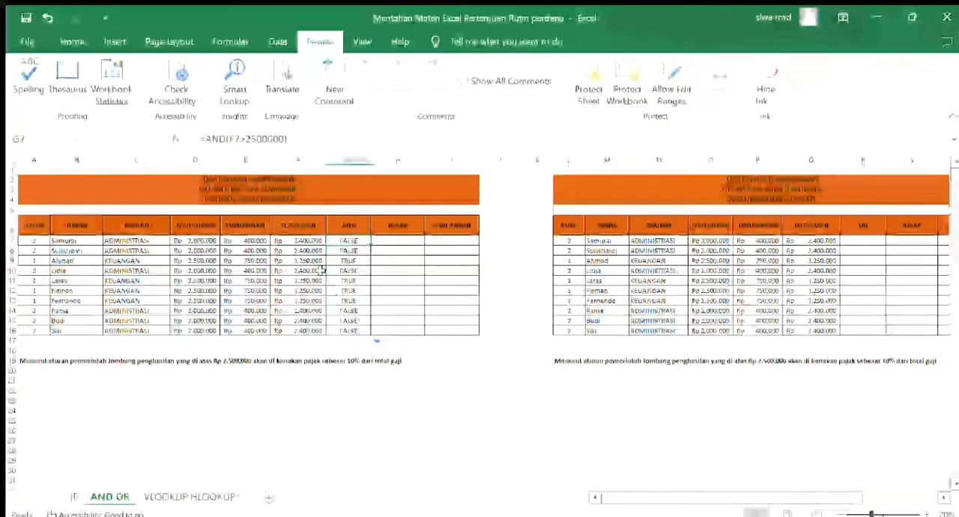
# Compare the TOTAL GAJI cells F7 and F9 and the AND result in G9 with the tax rule in row 19
pyautogui.click(307, 241)
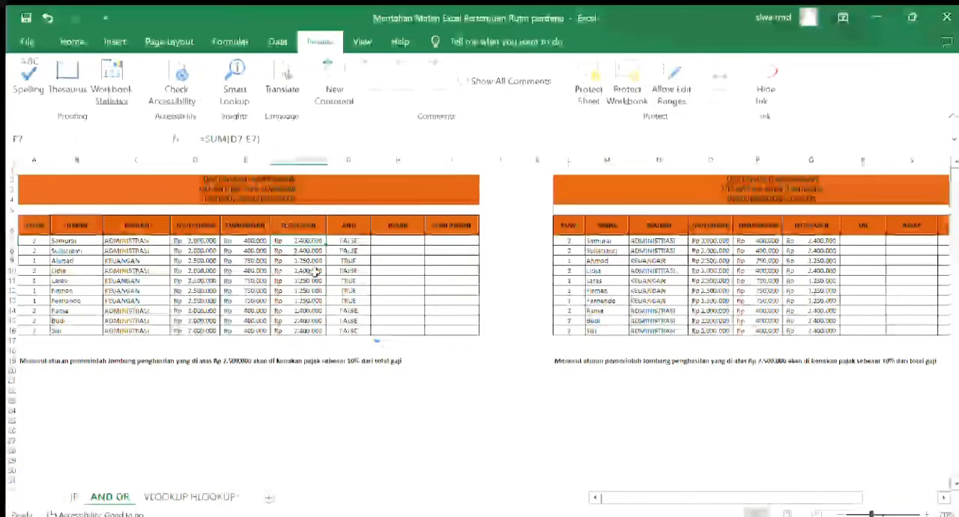
pyautogui.click(358, 240)
pyautogui.click(314, 241)
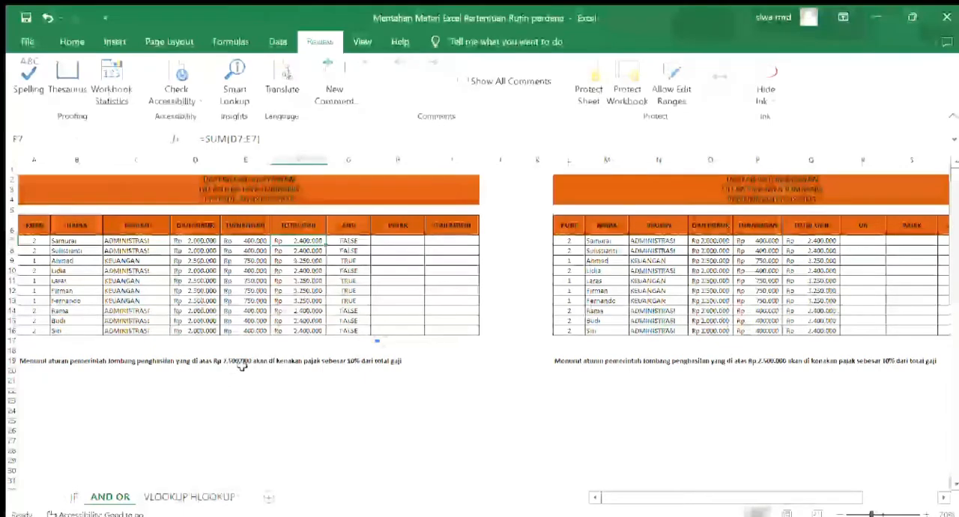
pyautogui.click(299, 260)
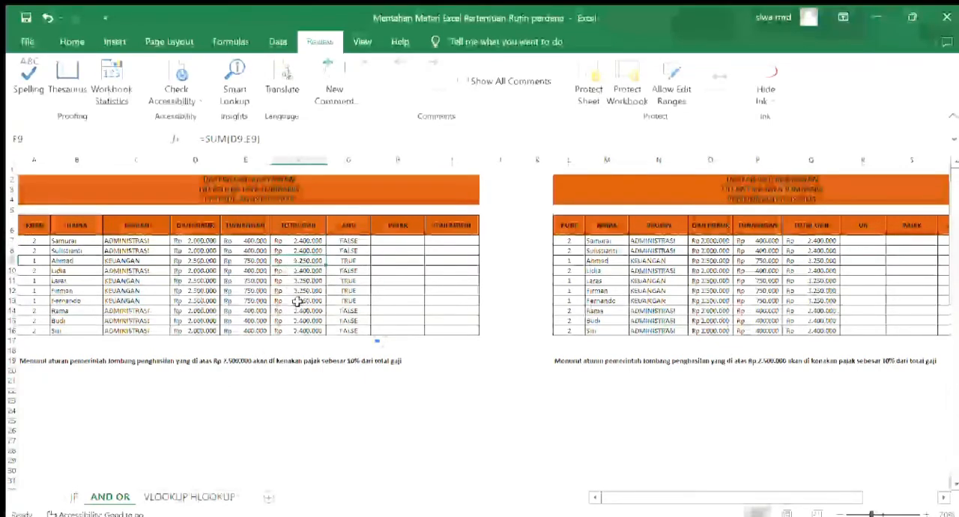
pyautogui.click(347, 262)
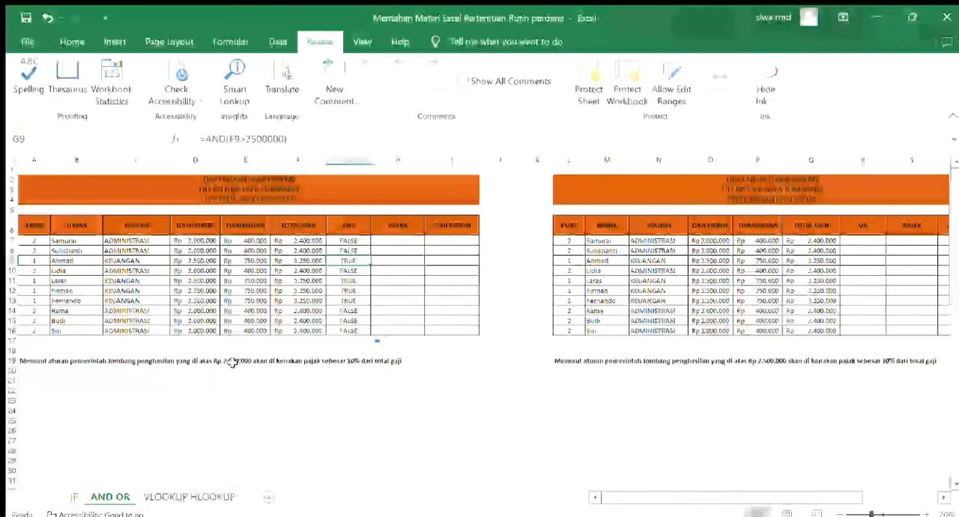
pyautogui.click(232, 362)
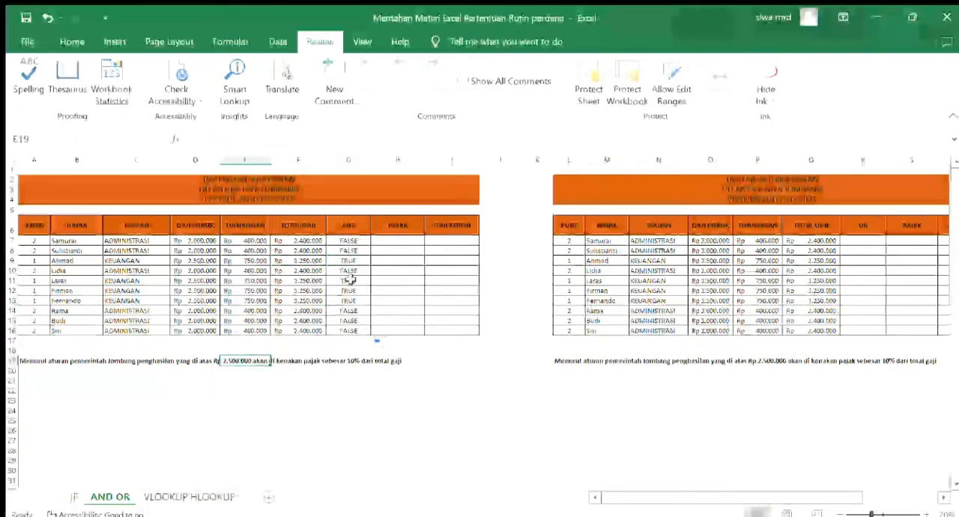
# Enter the formula =IF(AND(F7>2500000);F7*10%;0) in the first PAJAK cell, H7
pyautogui.click(392, 238)
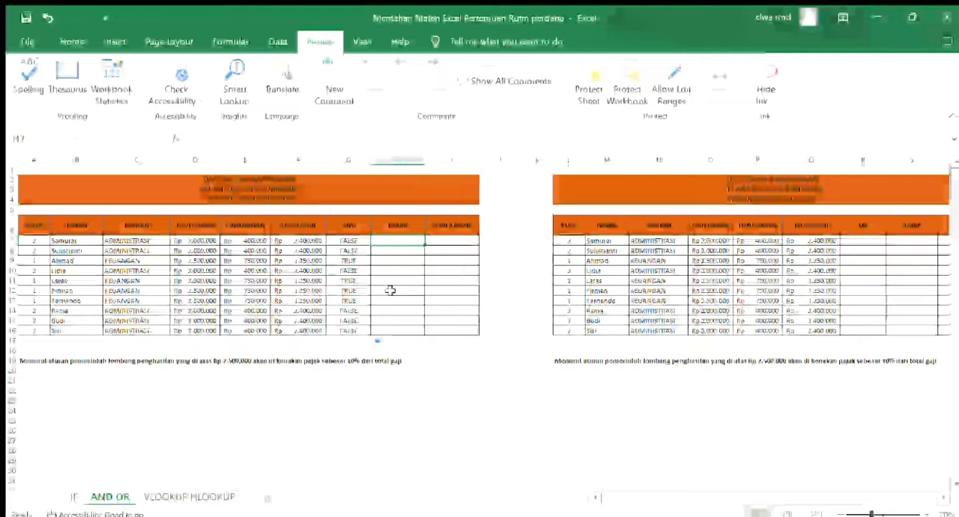
pyautogui.write('=')
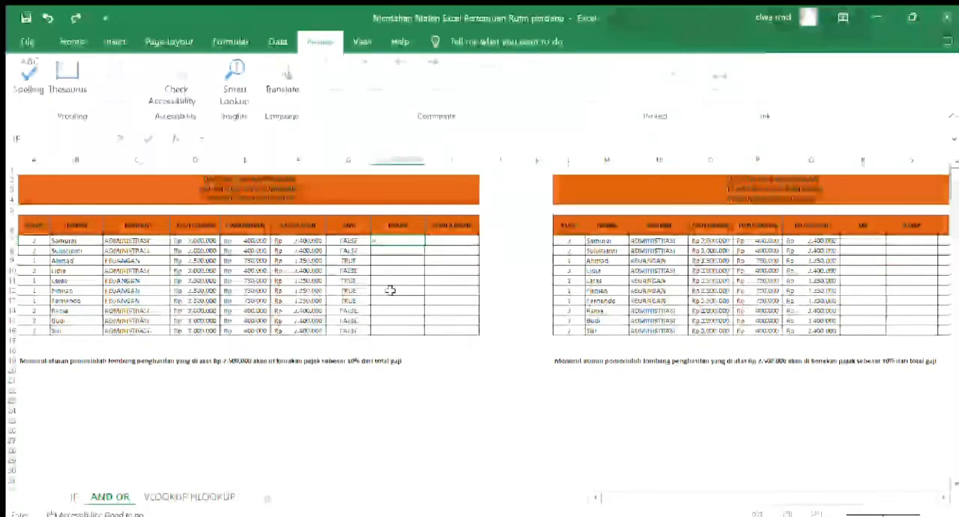
pyautogui.write('IF(')
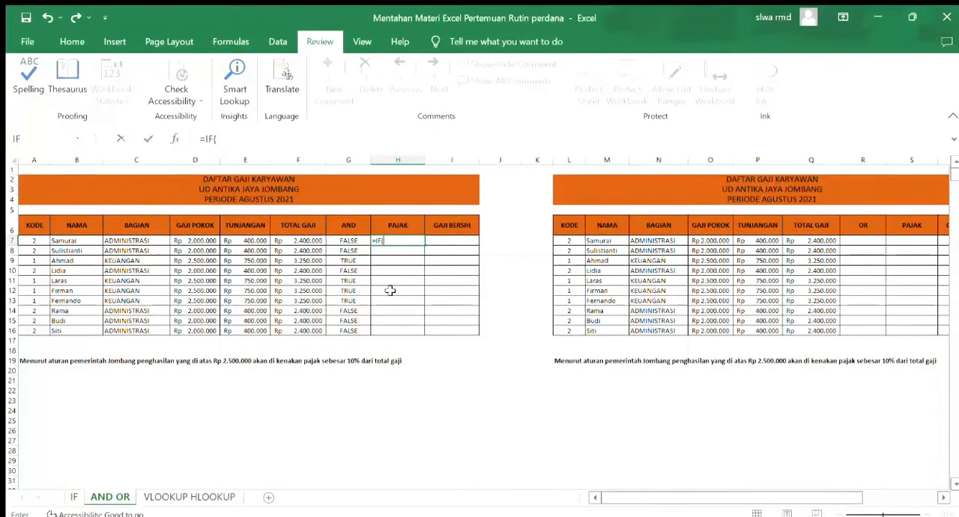
pyautogui.write('AND')
pyautogui.write('(')
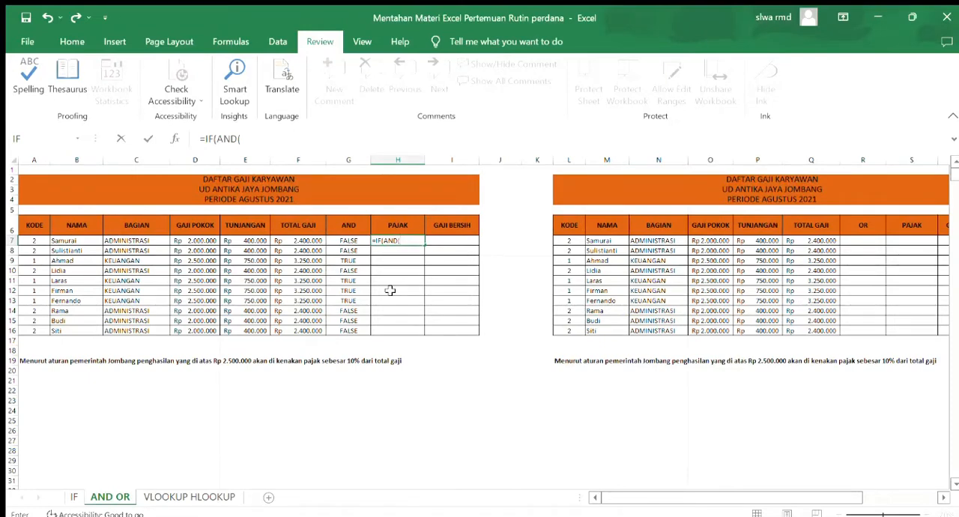
pyautogui.click(316, 240)
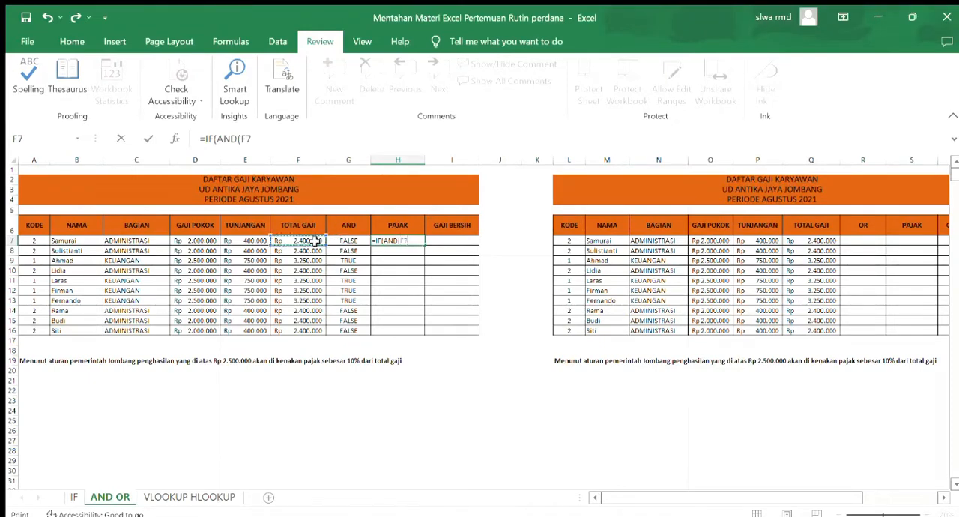
pyautogui.write('>2')
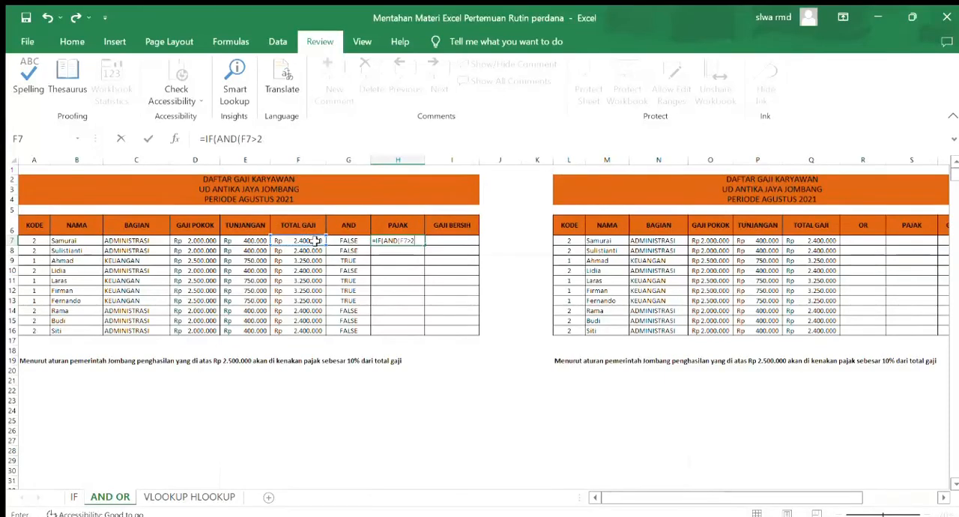
pyautogui.write('500000')
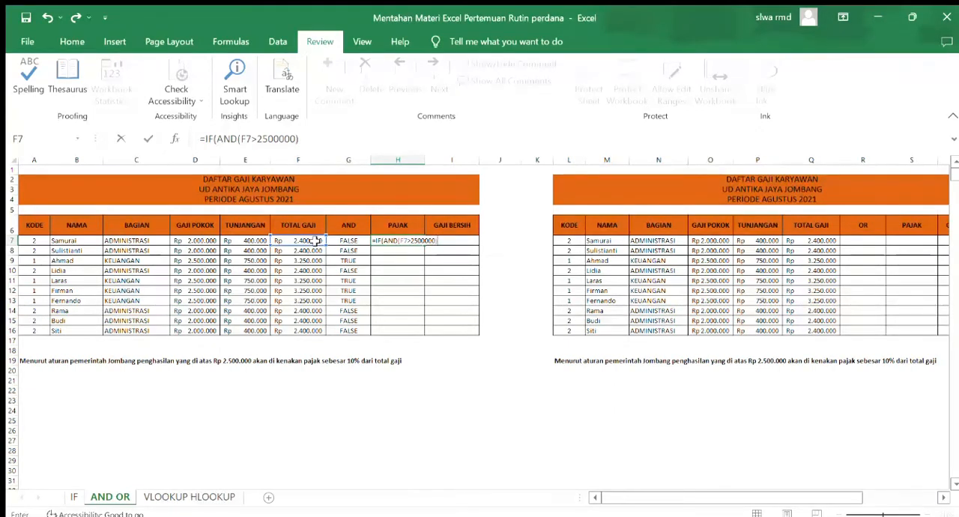
pyautogui.write(';')
pyautogui.click(315, 241)
pyautogui.write('*10%;0')
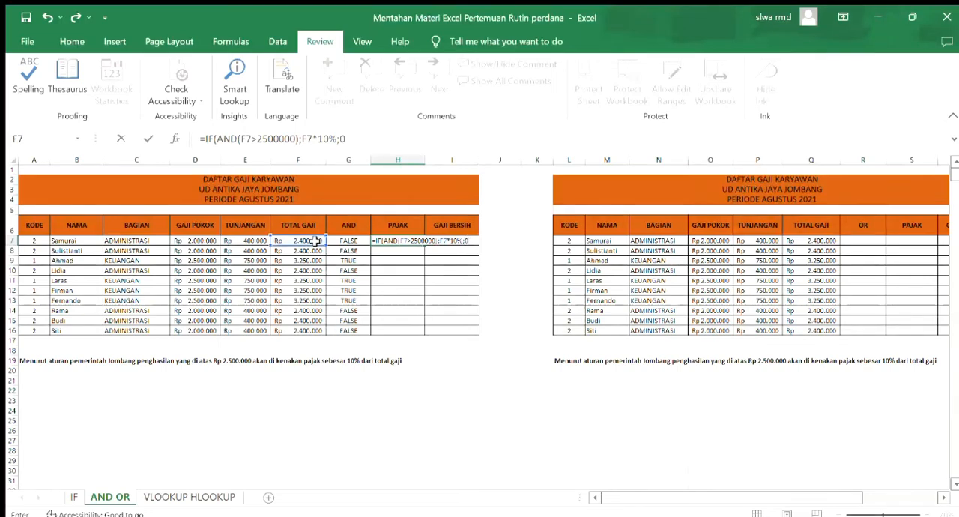
pyautogui.write(')')
pyautogui.press('Return')
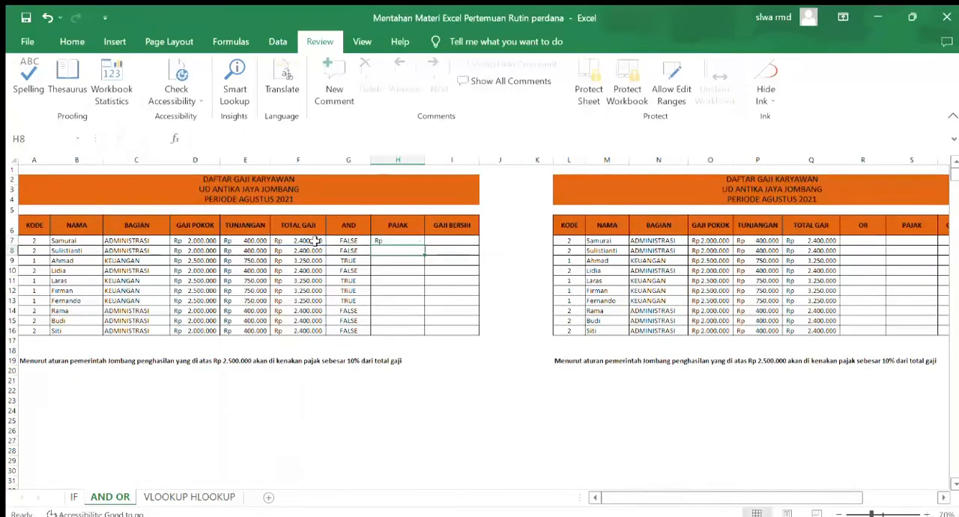
# Copy the PAJAK formula from H7 down to H16 and check it against the total salaries in rows 7 and 9
pyautogui.click(392, 239)
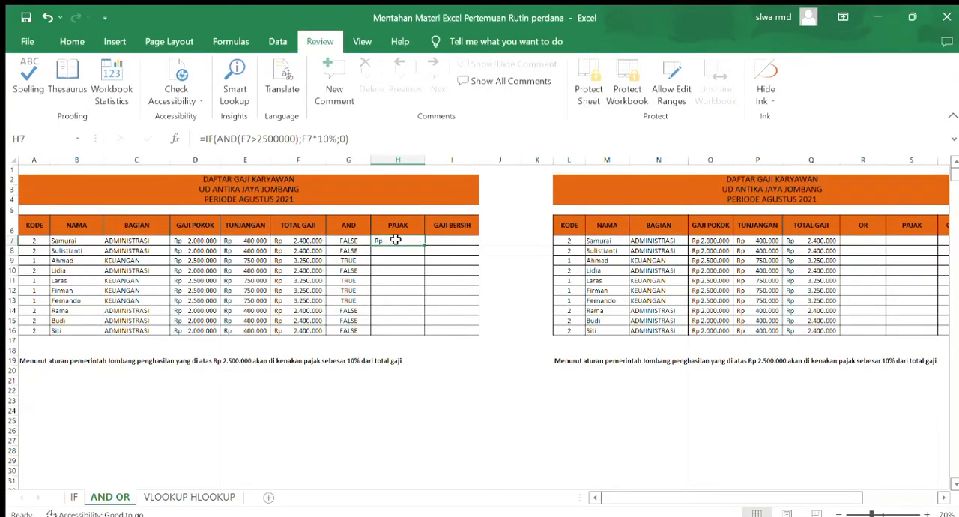
pyautogui.moveTo(424, 244); pyautogui.dragTo(418, 337)
pyautogui.click(398, 240)
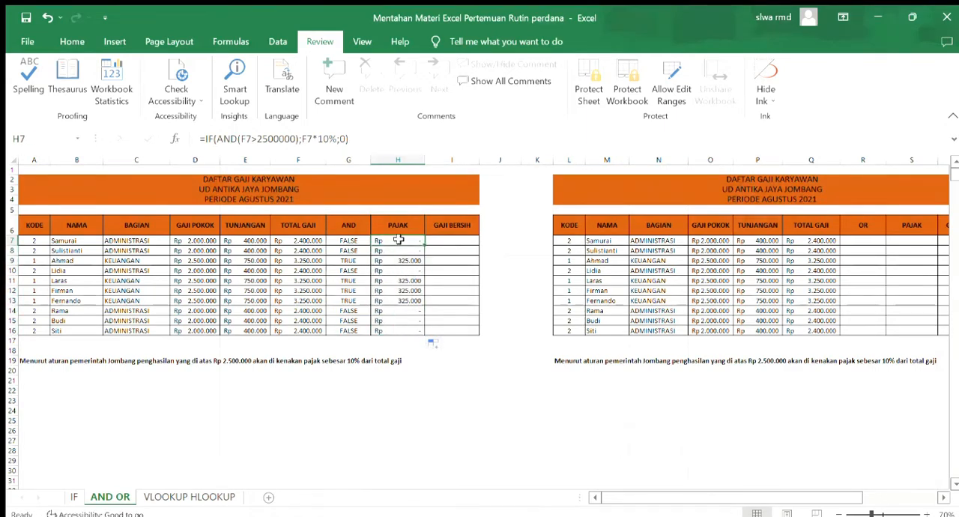
pyautogui.click(292, 240)
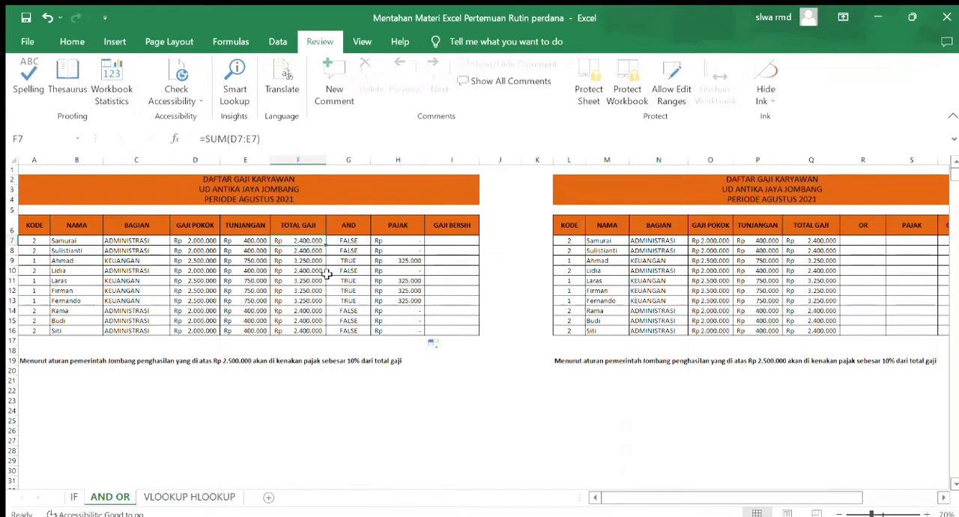
pyautogui.click(303, 261)
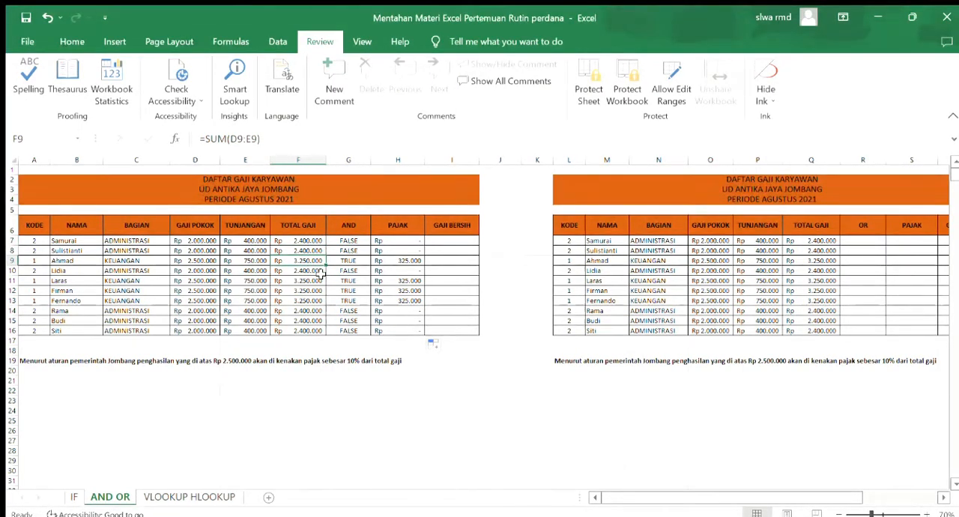
pyautogui.click(380, 262)
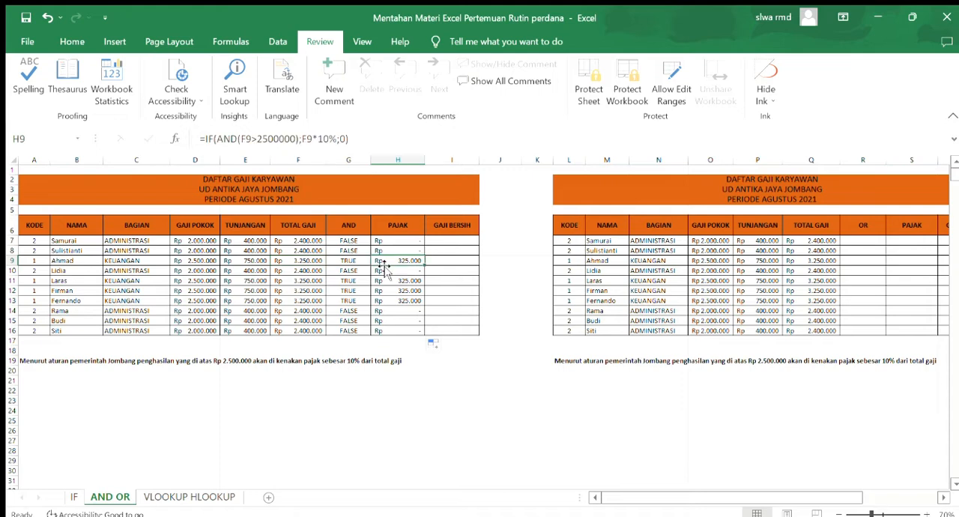
# Enter the formula =F7-H7 in the first GAJI BERSIH cell, I7
pyautogui.click(449, 240)
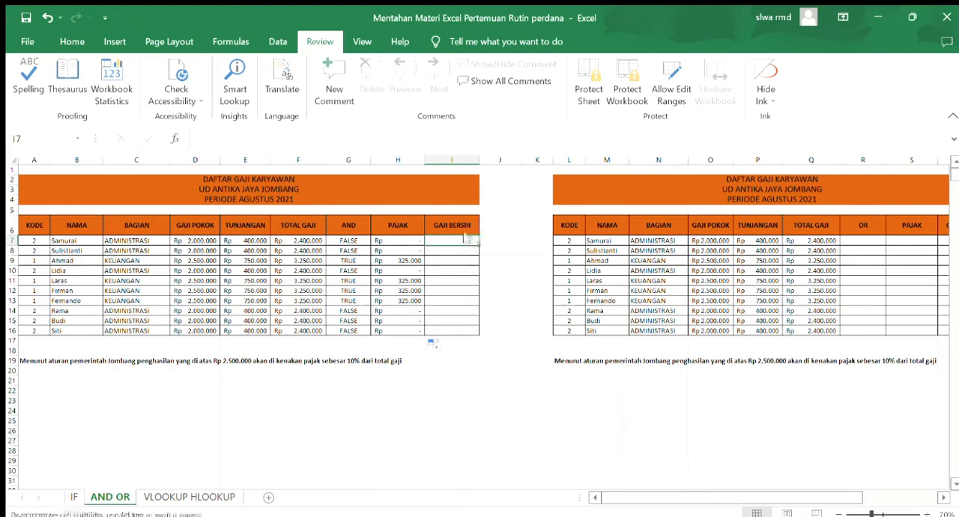
pyautogui.write('=')
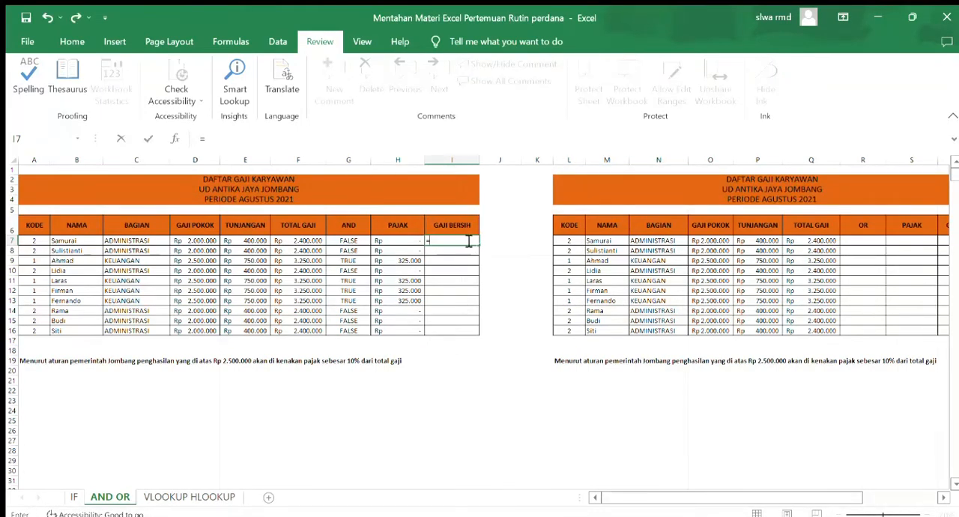
pyautogui.click(308, 240)
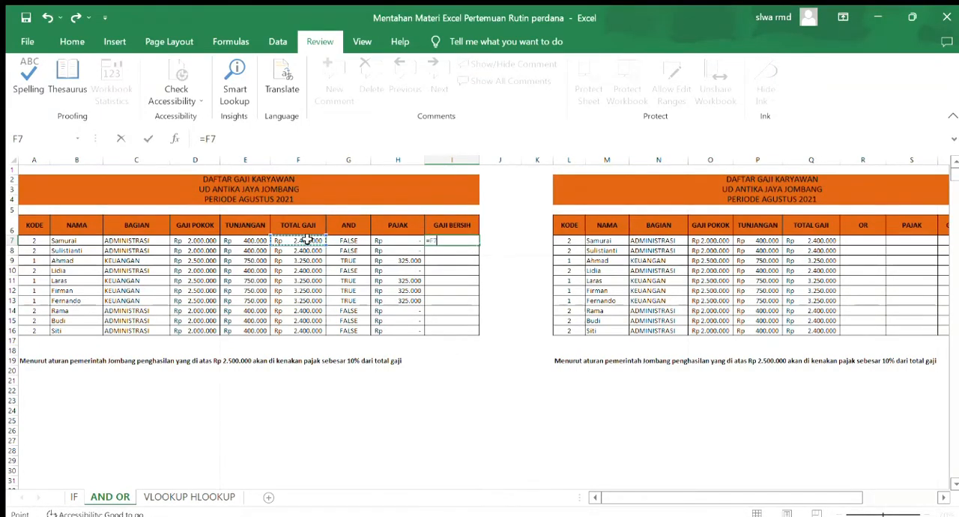
pyautogui.write('-')
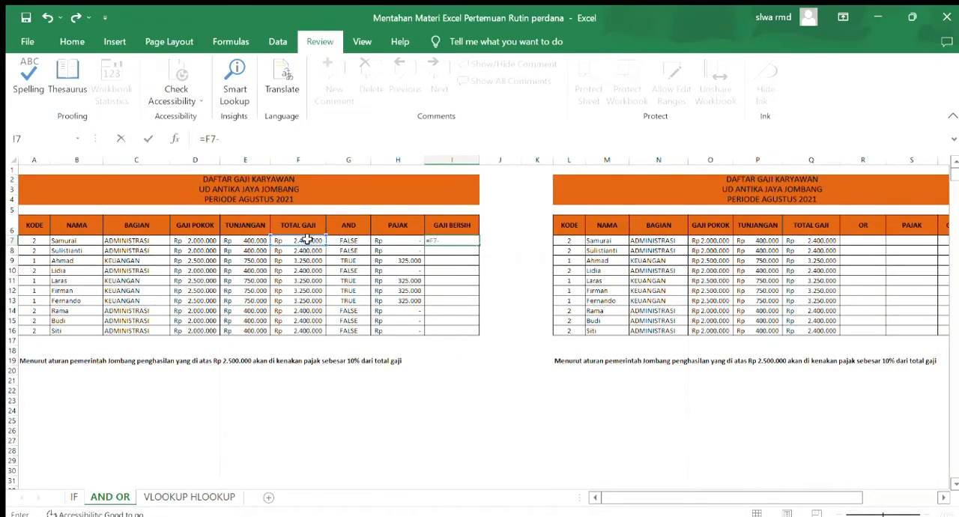
pyautogui.click(382, 240)
pyautogui.press('Return')
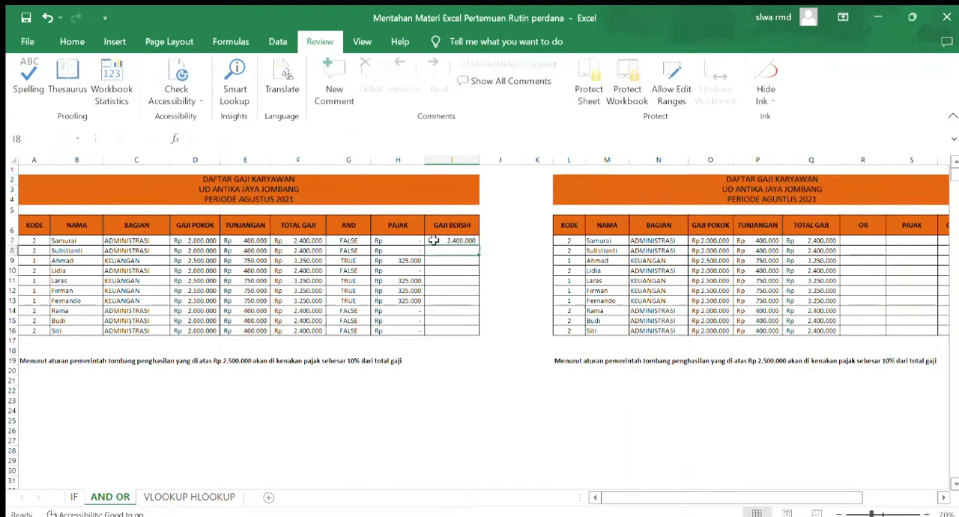
# Copy the GAJI BERSIH formula from I7 down to I16 and check the formulas in rows 7 and 8
pyautogui.click(464, 241)
pyautogui.moveTo(477, 246); pyautogui.dragTo(479, 336)
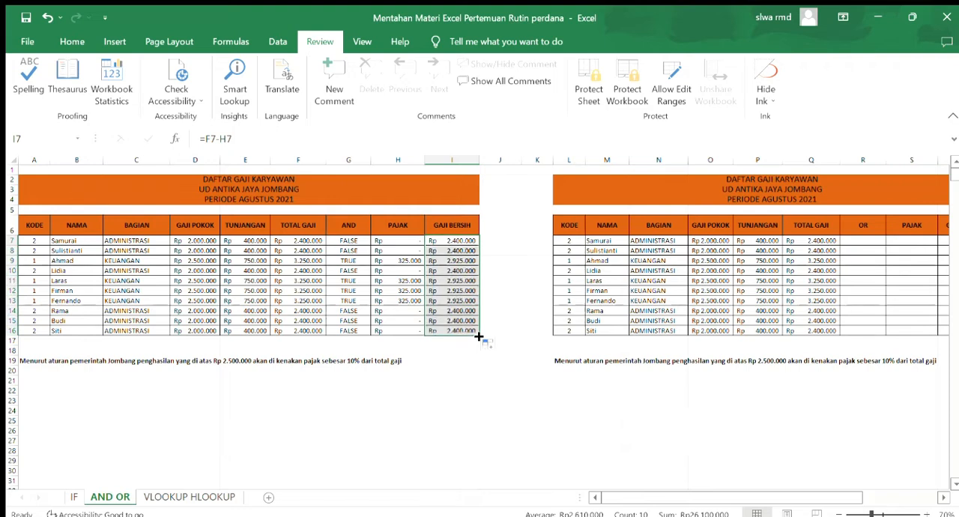
pyautogui.click(453, 240)
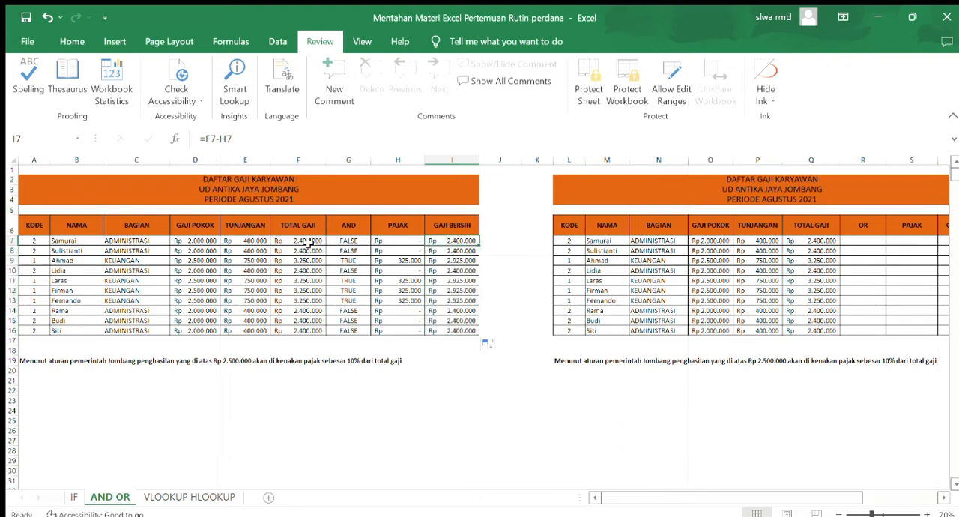
pyautogui.click(436, 251)
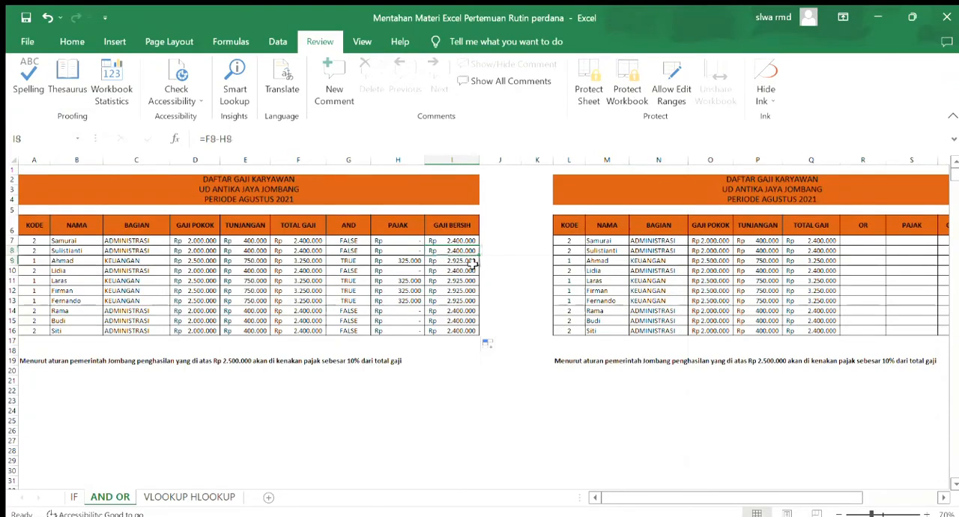
# Enter the formula =OR(Q7>2500000;Q7=2500000) in the first OR cell, R7, of the second salary table
pyautogui.click(589, 262)
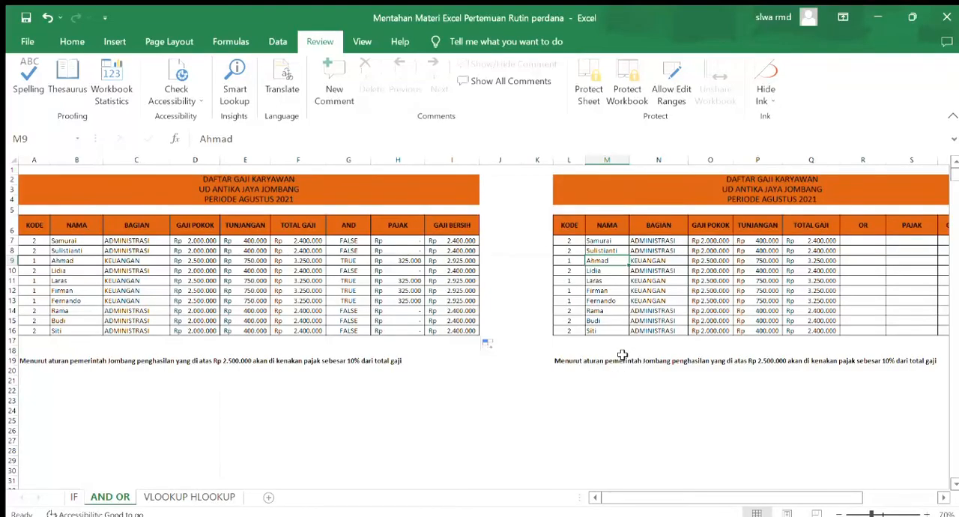
pyautogui.moveTo(621, 495); pyautogui.dragTo(659, 494)
pyautogui.click(696, 240)
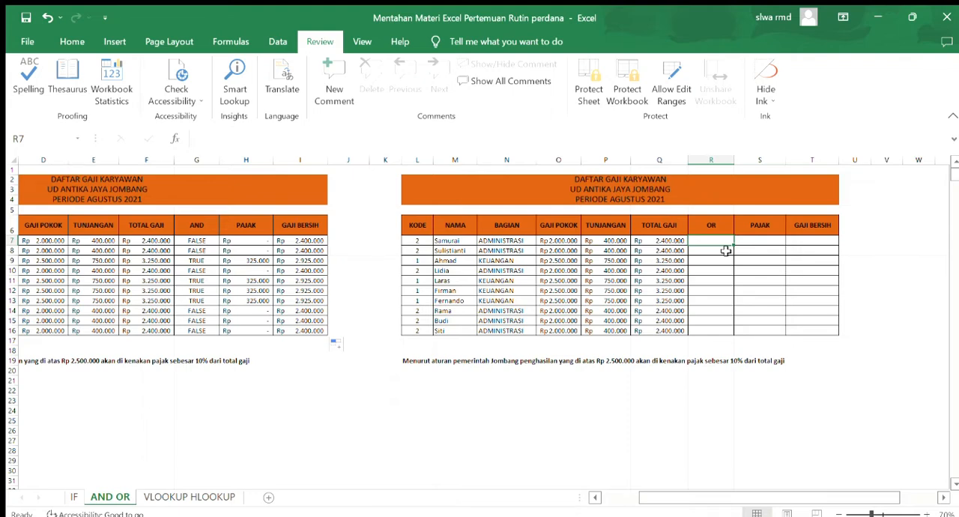
pyautogui.write('=')
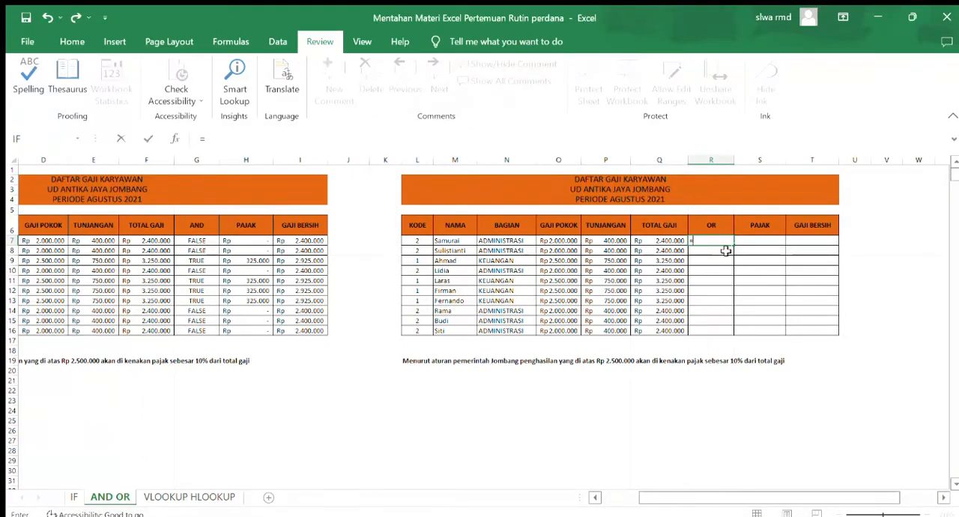
pyautogui.write('OR(')
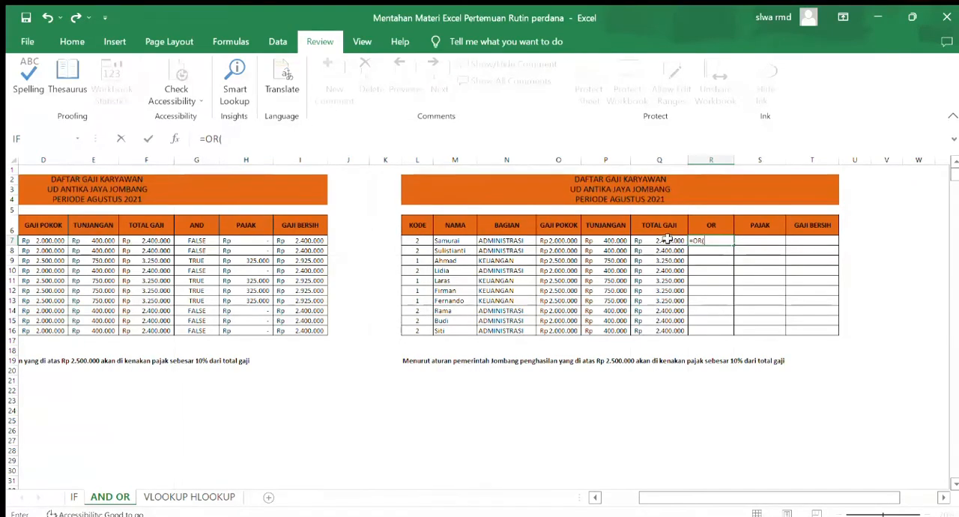
pyautogui.click(666, 240)
pyautogui.write('>25')
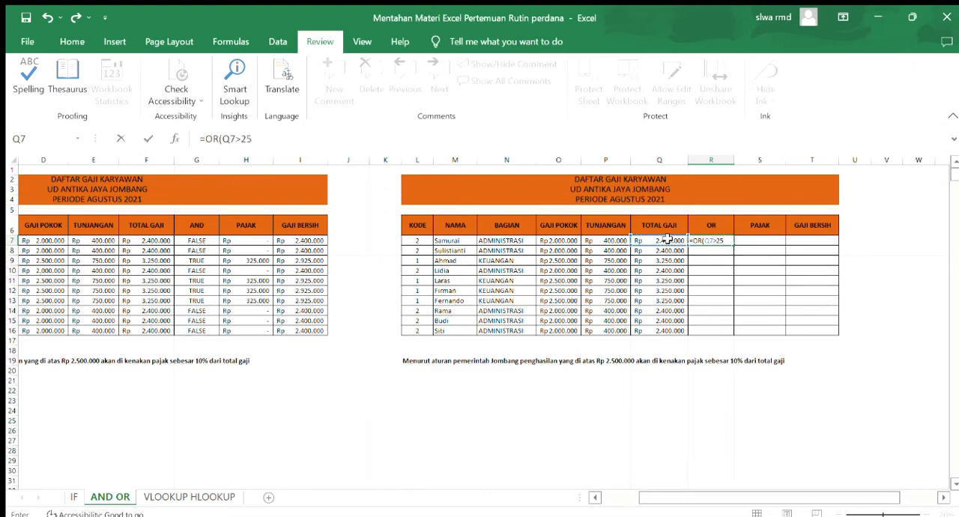
pyautogui.write('00000')
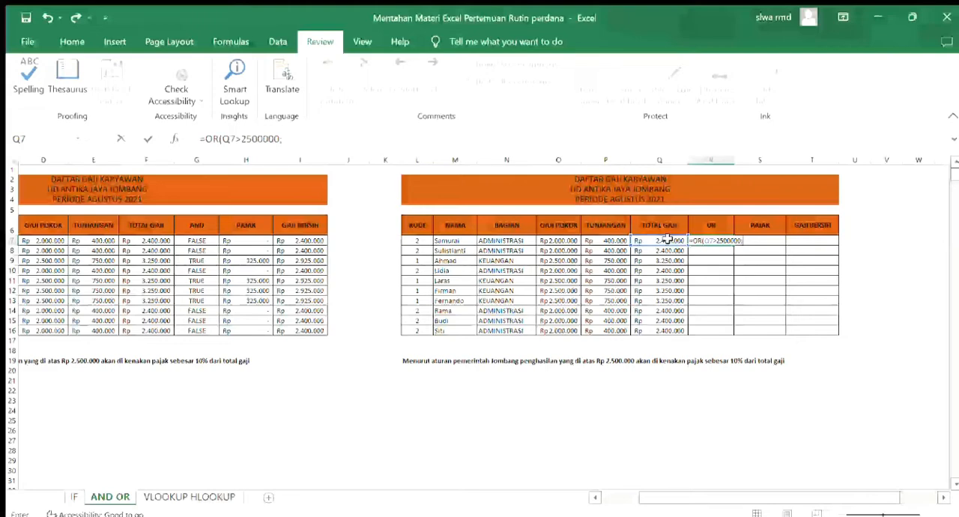
pyautogui.write(';')
pyautogui.click(667, 240)
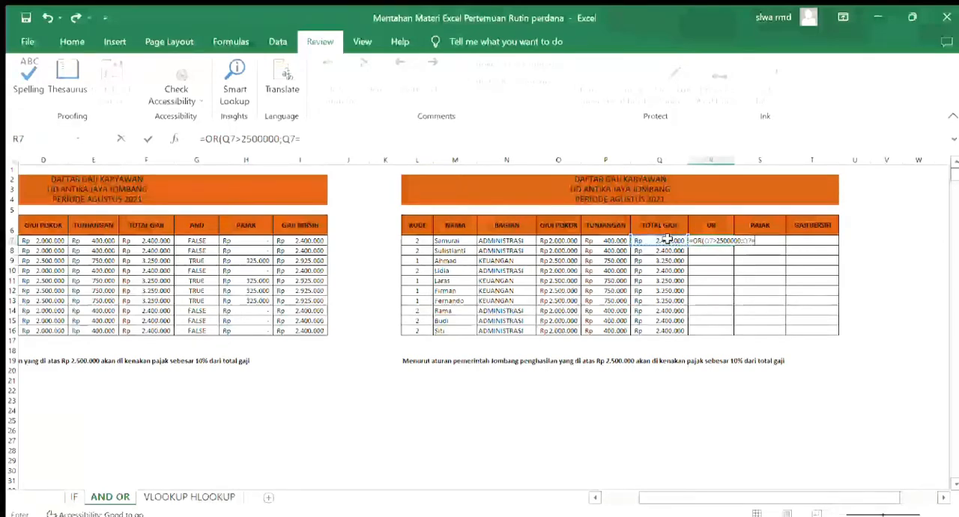
pyautogui.write('=2500')
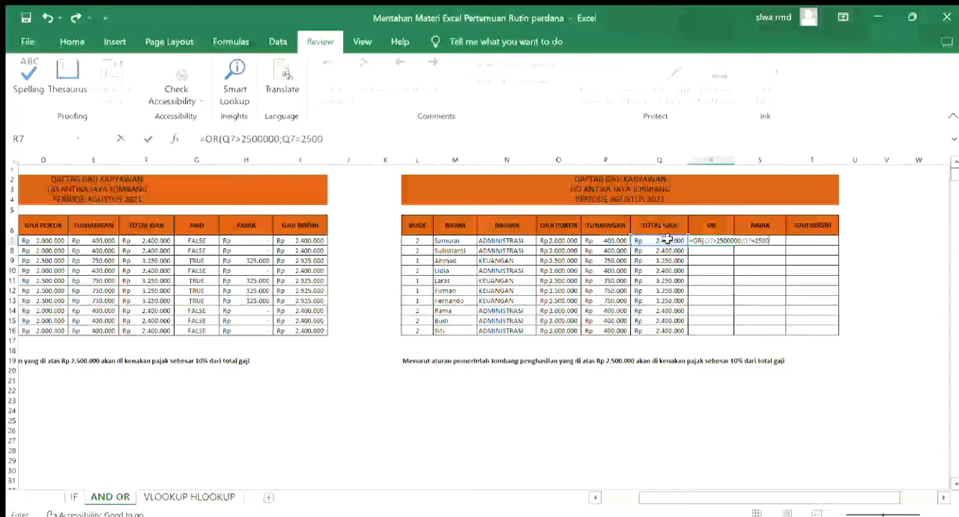
pyautogui.write('000')
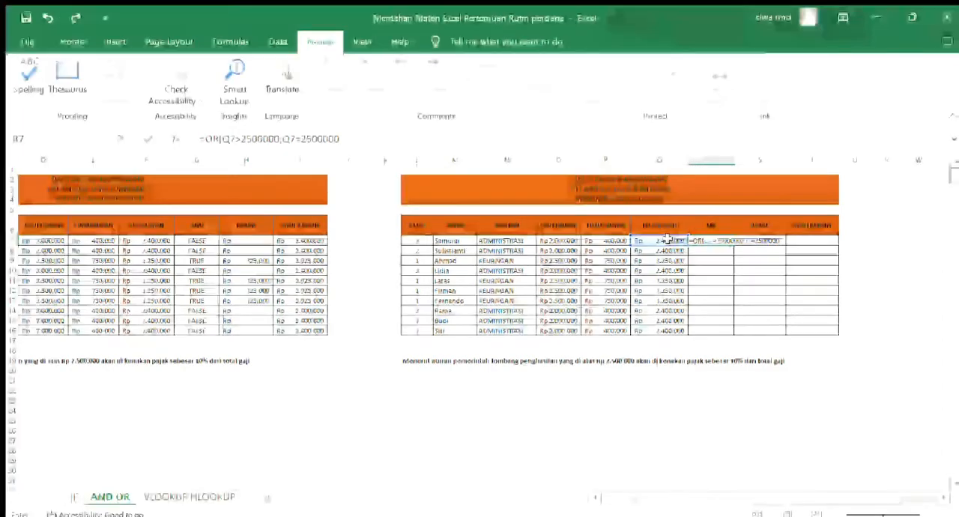
pyautogui.write(')')
pyautogui.press('Return')
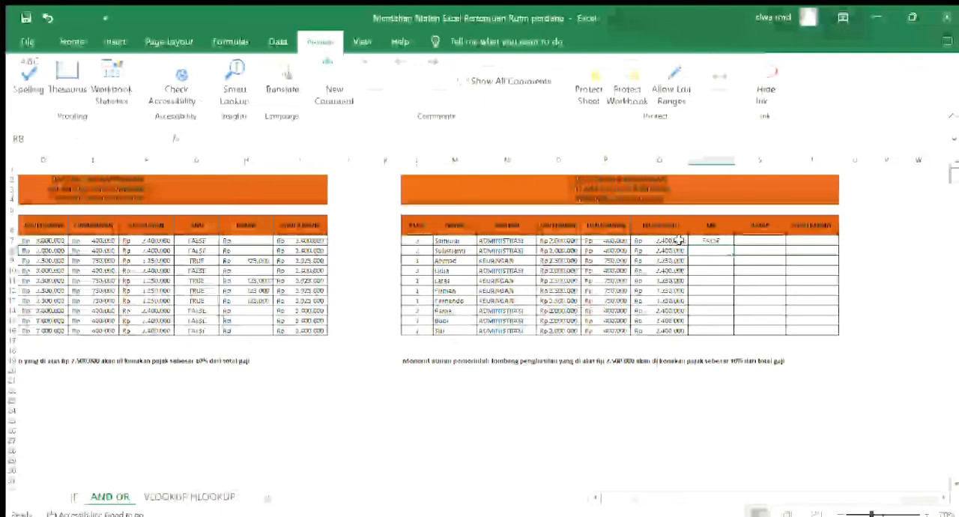
# Copy the OR formula from R7 down to R16 and check it against the total salaries in rows 7 and 9 and the tax rule note
pyautogui.click(726, 240)
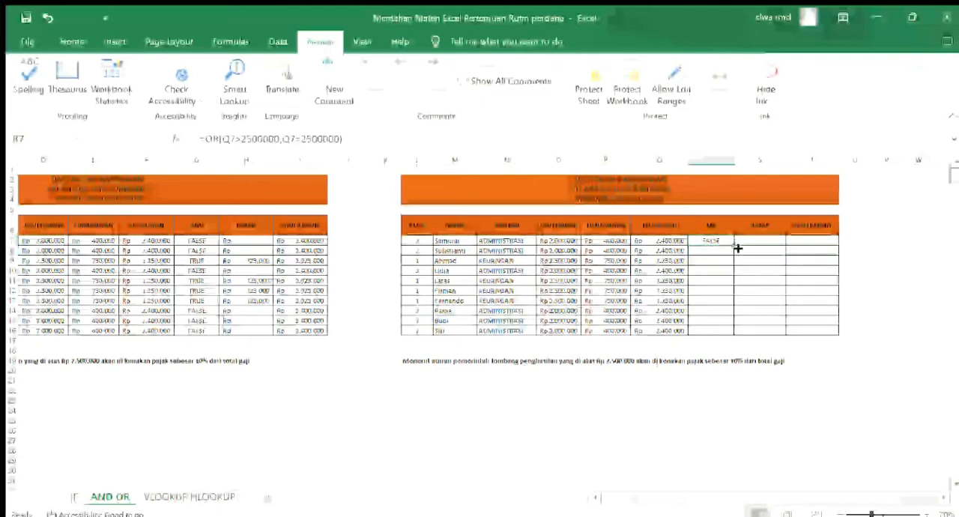
pyautogui.moveTo(735, 248); pyautogui.dragTo(737, 338)
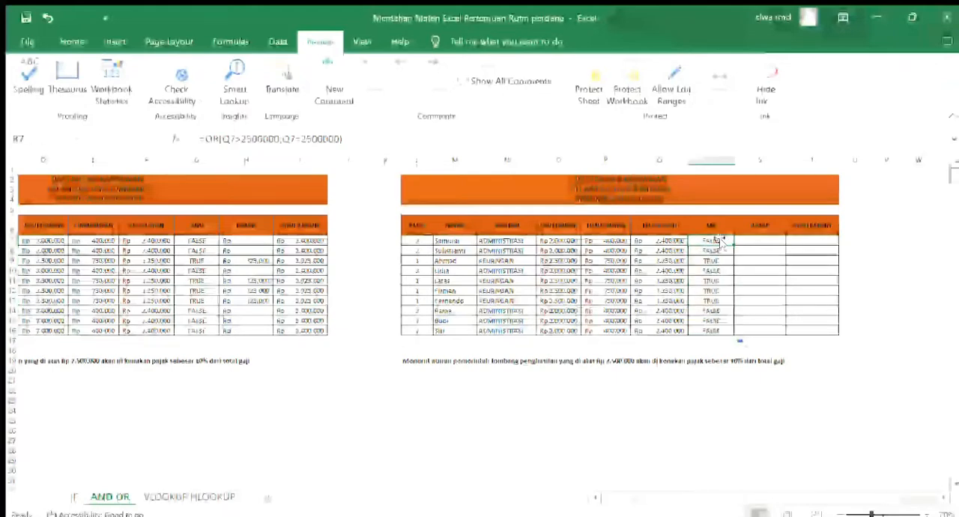
pyautogui.click(675, 242)
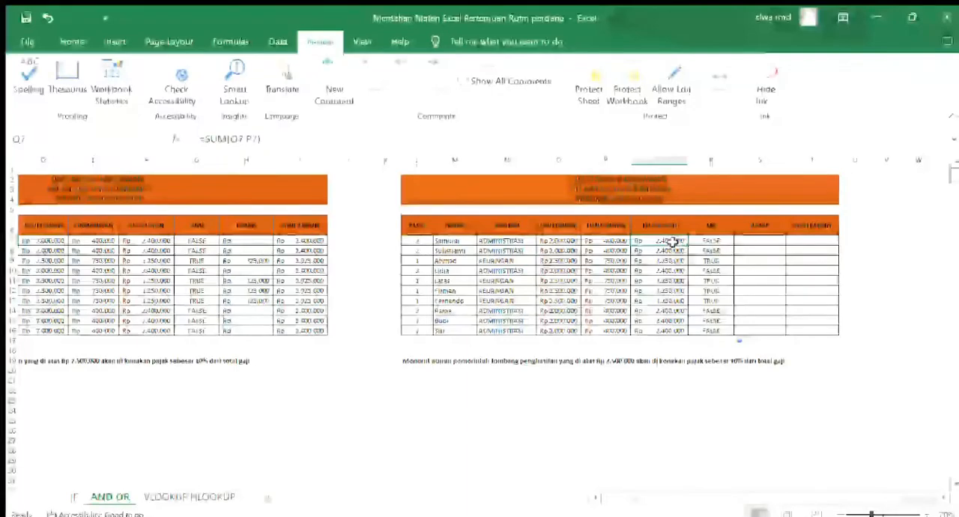
pyautogui.click(709, 241)
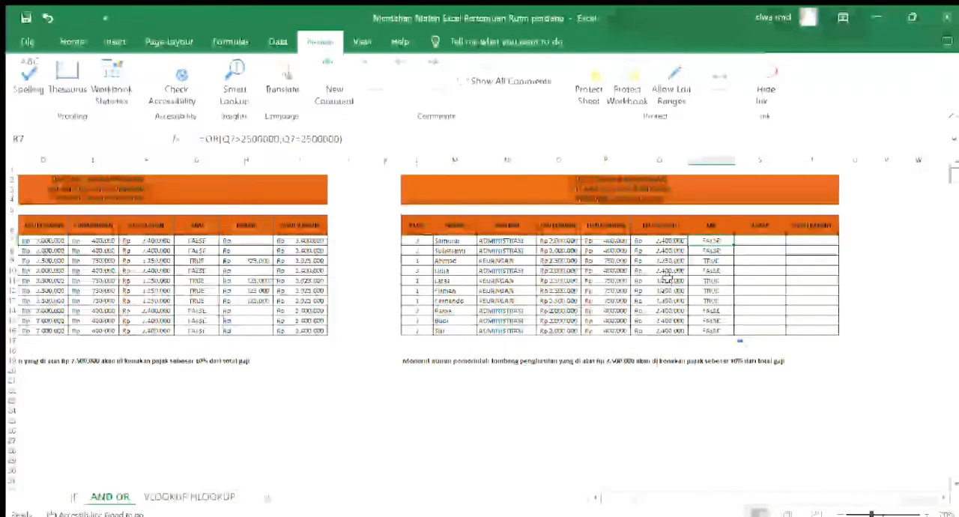
pyautogui.click(664, 252)
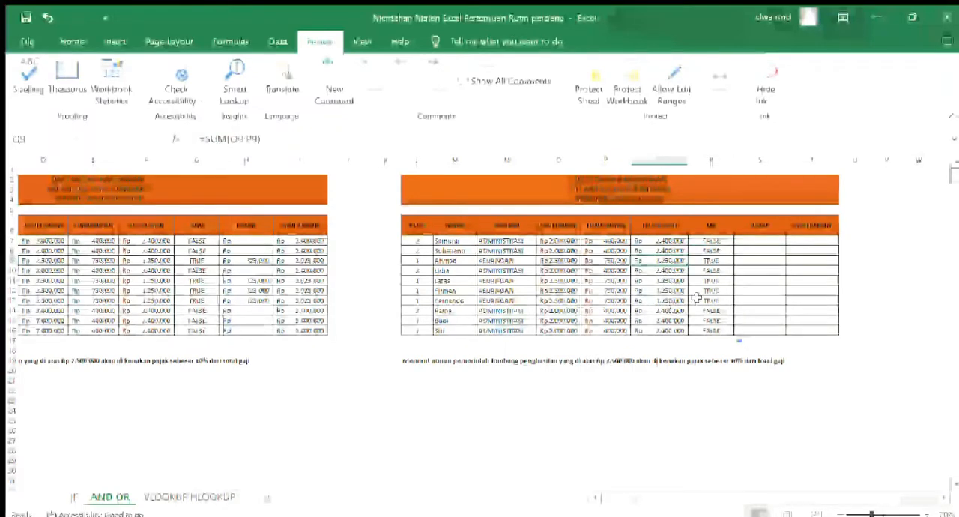
pyautogui.click(708, 261)
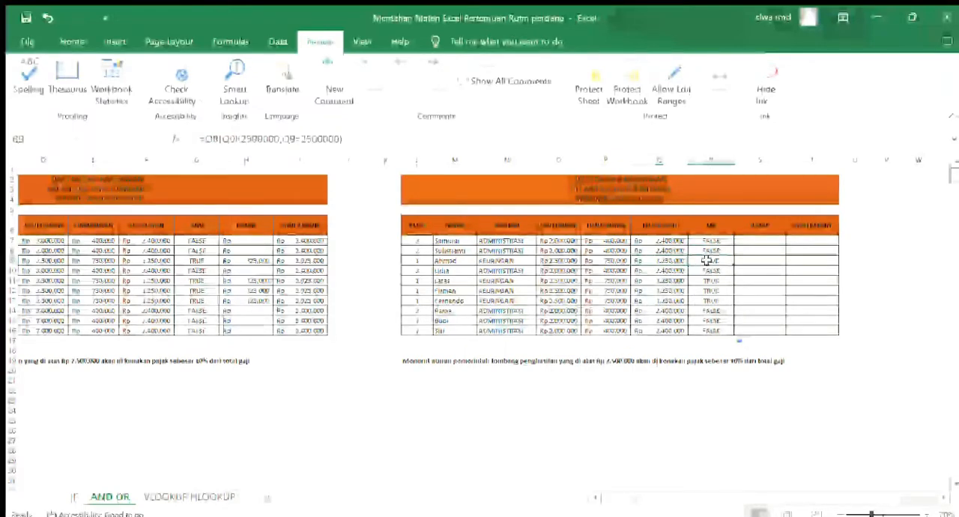
pyautogui.click(607, 362)
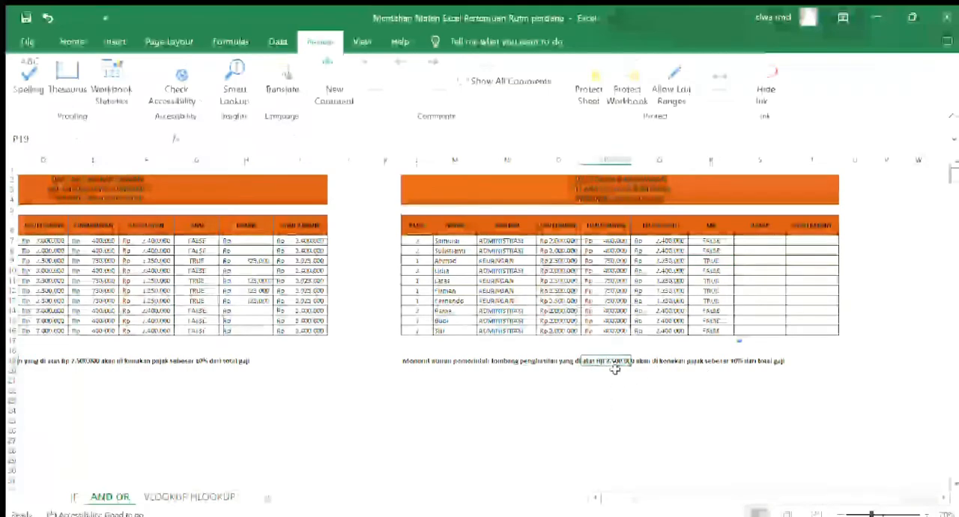
# Enter the formula =IF(OR(Q7>2500000);Q7*10%;0) in the second table's first PAJAK cell, S7
pyautogui.click(774, 239)
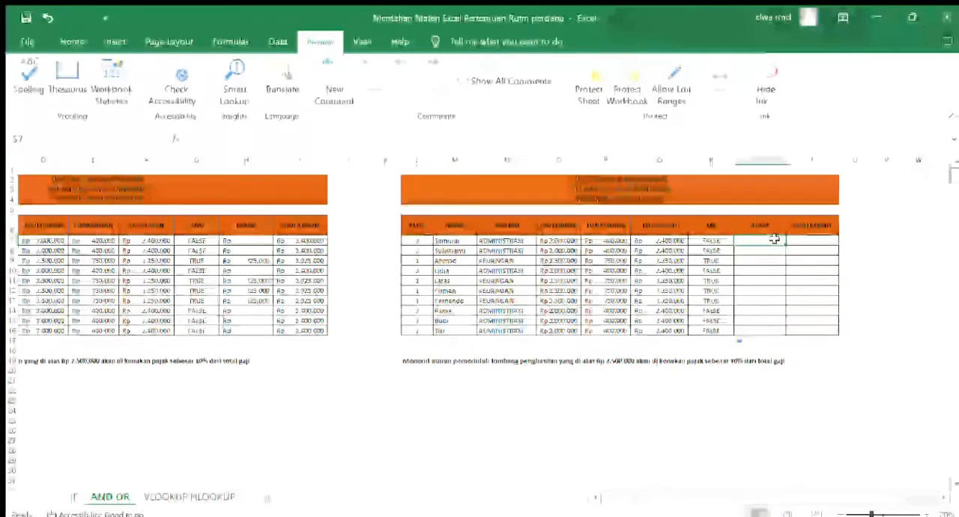
pyautogui.write('=IF(')
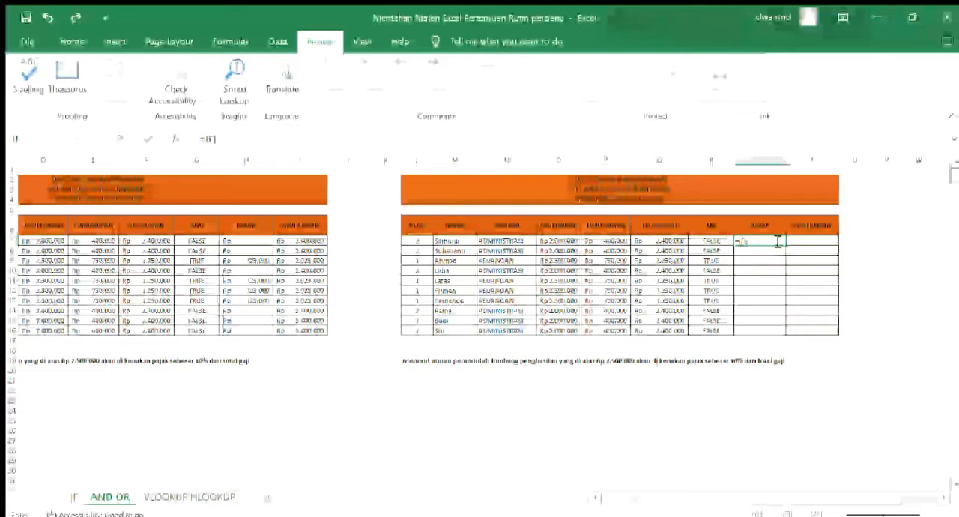
pyautogui.write('OR(Q7')
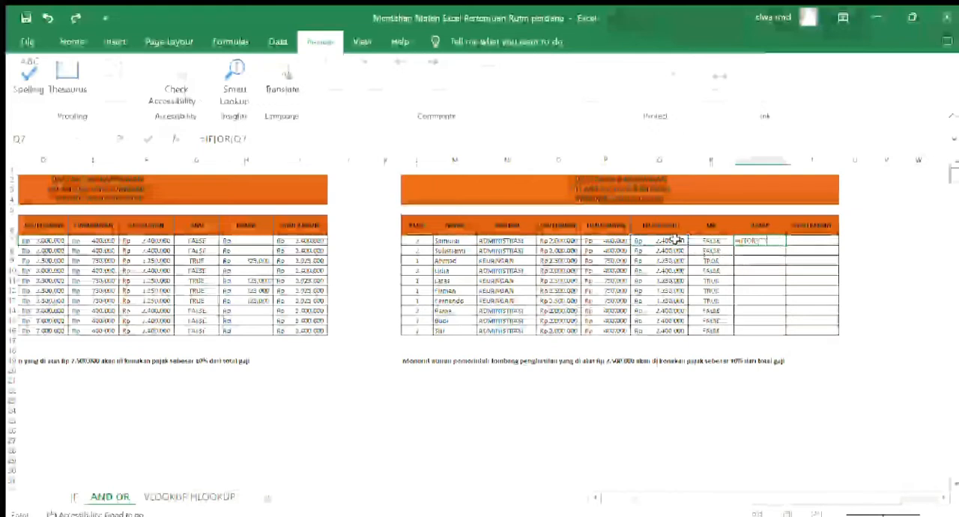
pyautogui.click(675, 239)
pyautogui.write('>')
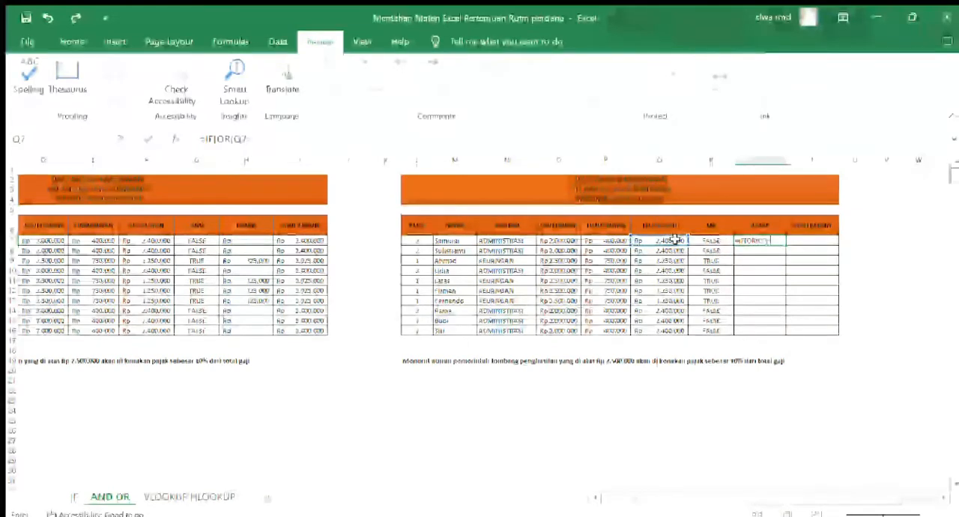
pyautogui.write('250000')
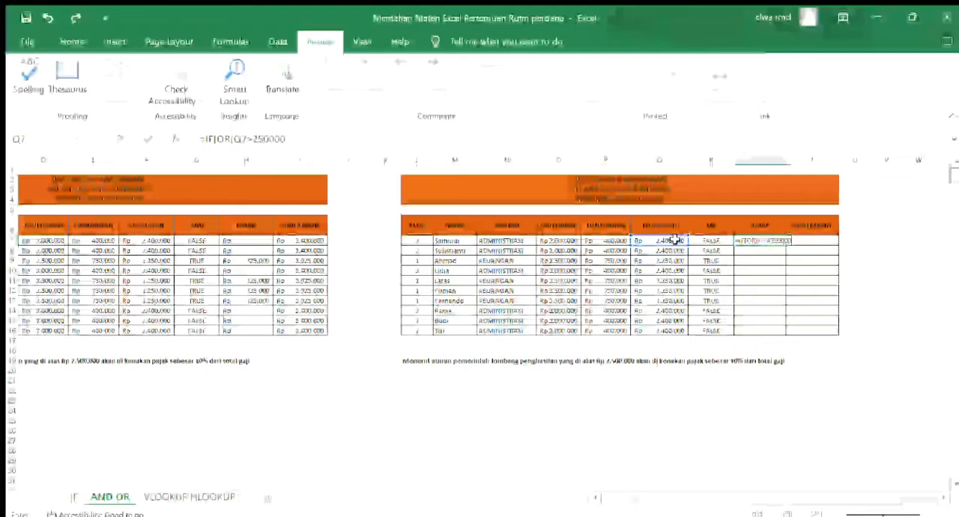
pyautogui.write('0')
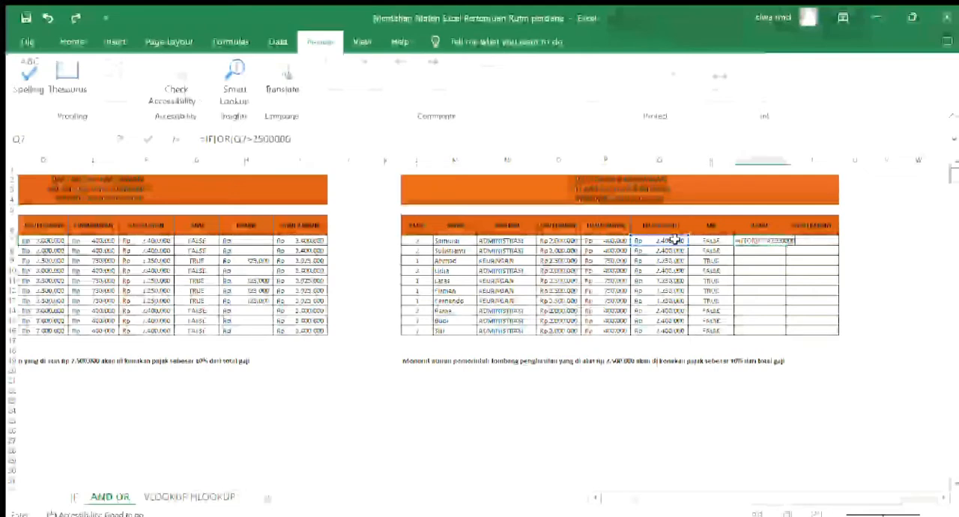
pyautogui.write(')')
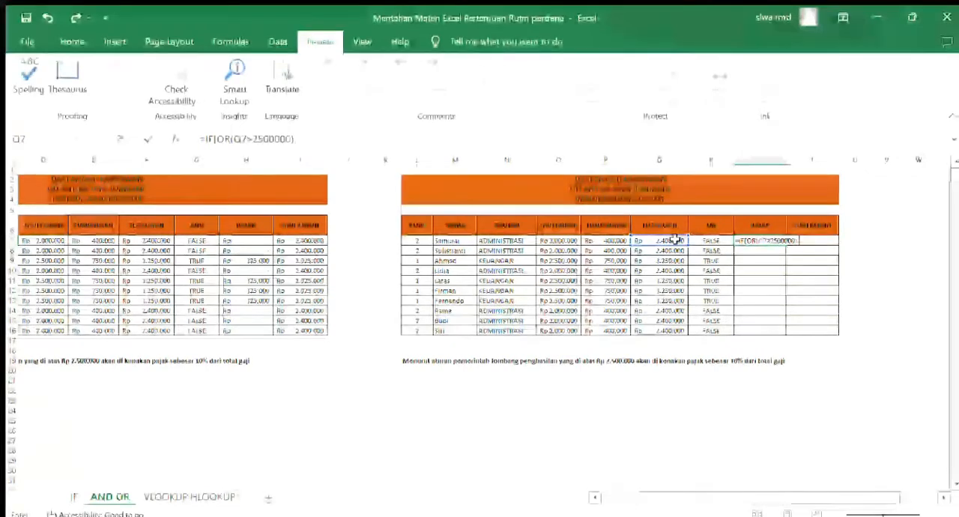
pyautogui.write(',')
pyautogui.click(676, 239)
pyautogui.write('*10%,')
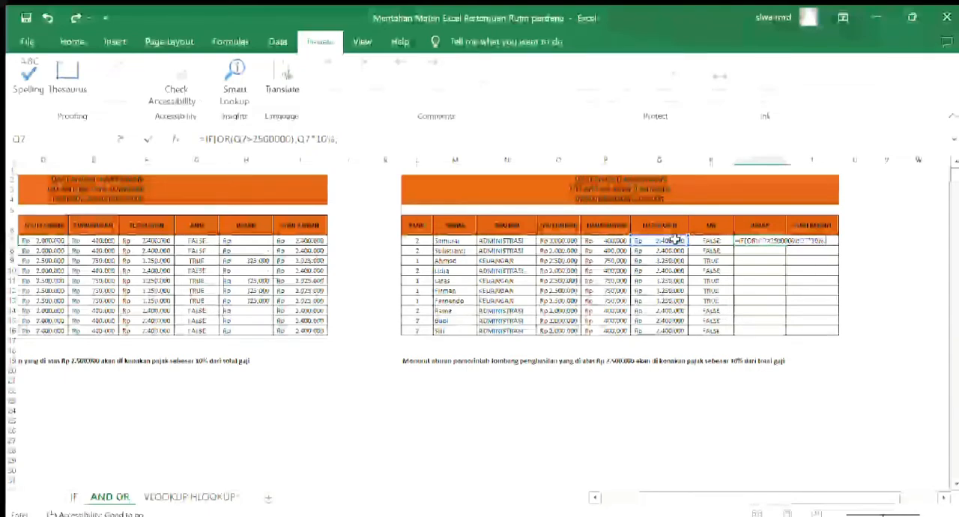
pyautogui.write('0)')
pyautogui.press('Return')
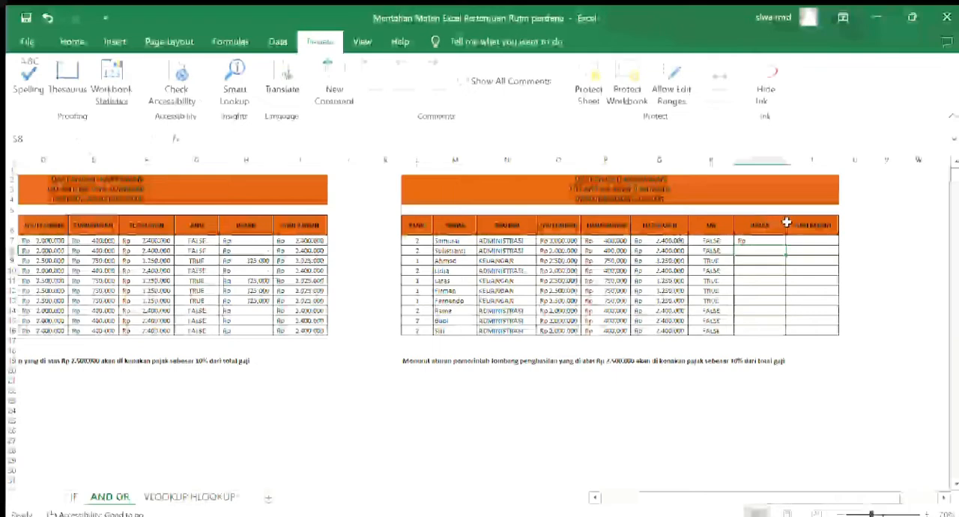
# Copy the PAJAK formula from S7 down to S16 and check it against the total salaries in rows 7 and 9
pyautogui.click(772, 240)
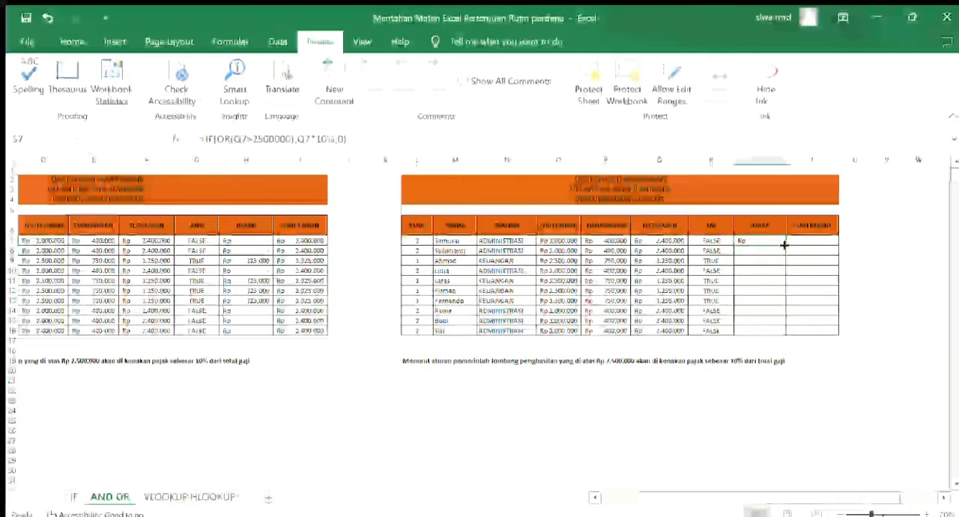
pyautogui.moveTo(785, 245); pyautogui.dragTo(785, 334)
pyautogui.click(750, 240)
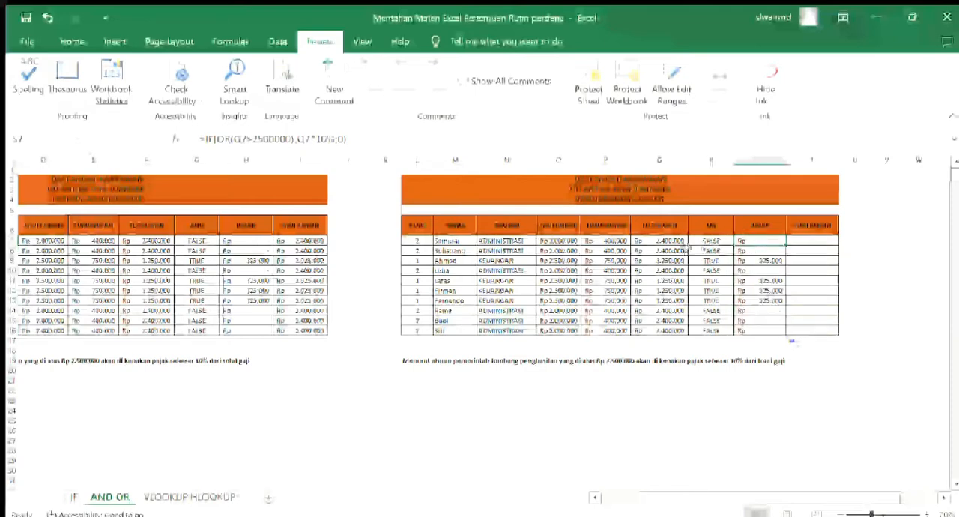
pyautogui.click(663, 240)
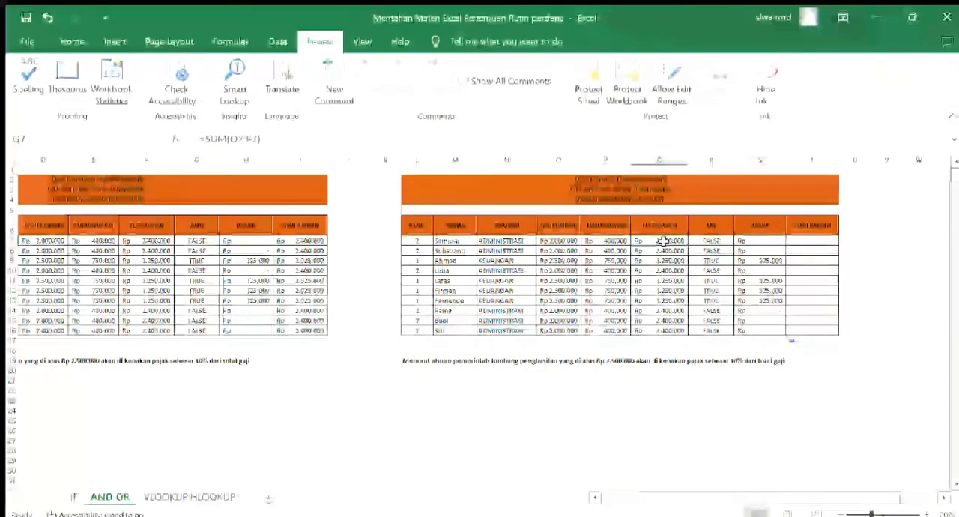
pyautogui.click(761, 240)
pyautogui.click(664, 260)
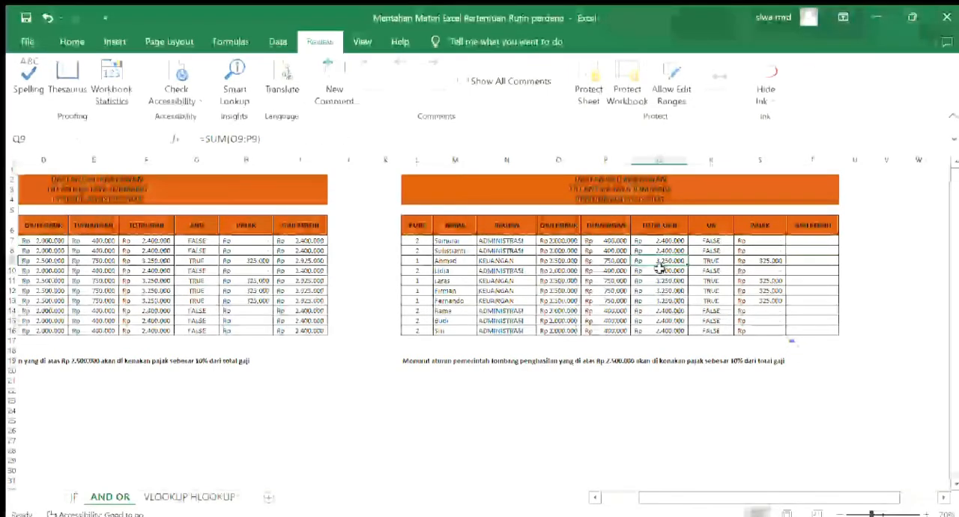
pyautogui.click(742, 260)
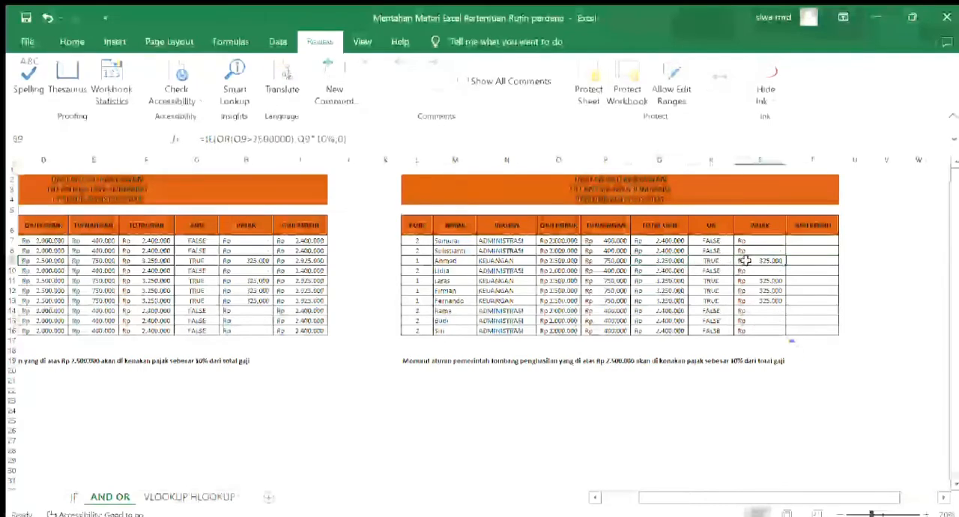
# Enter the formula =Q7-S7 in the second table's first GAJI BERSIH cell, T7
pyautogui.click(796, 238)
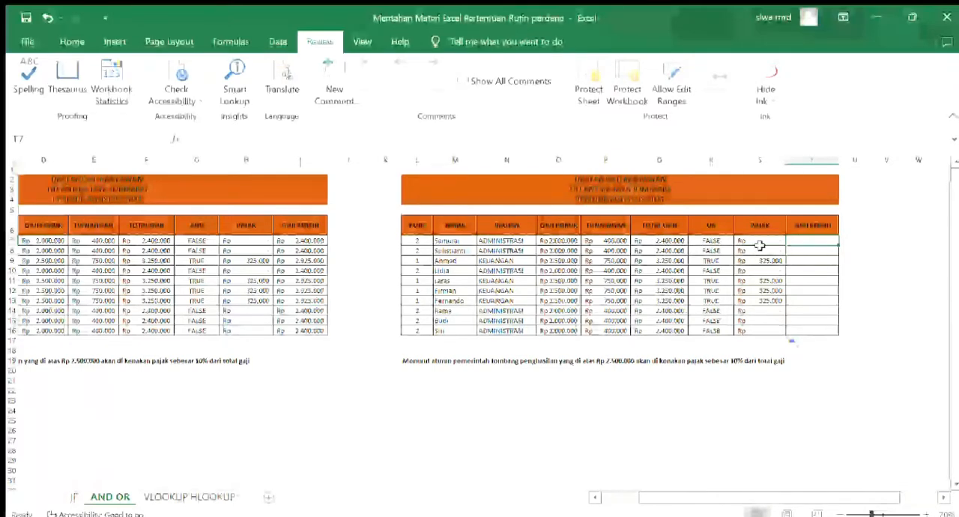
pyautogui.write('=')
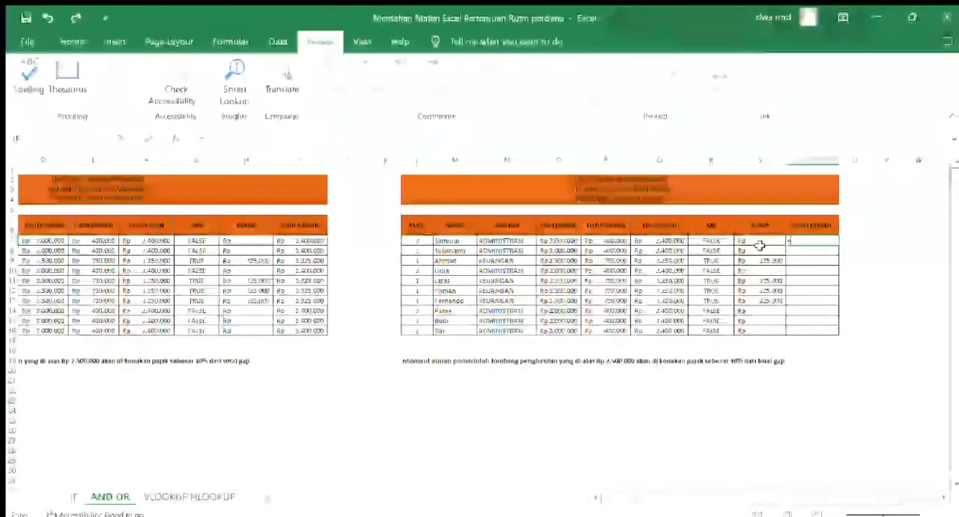
pyautogui.click(669, 240)
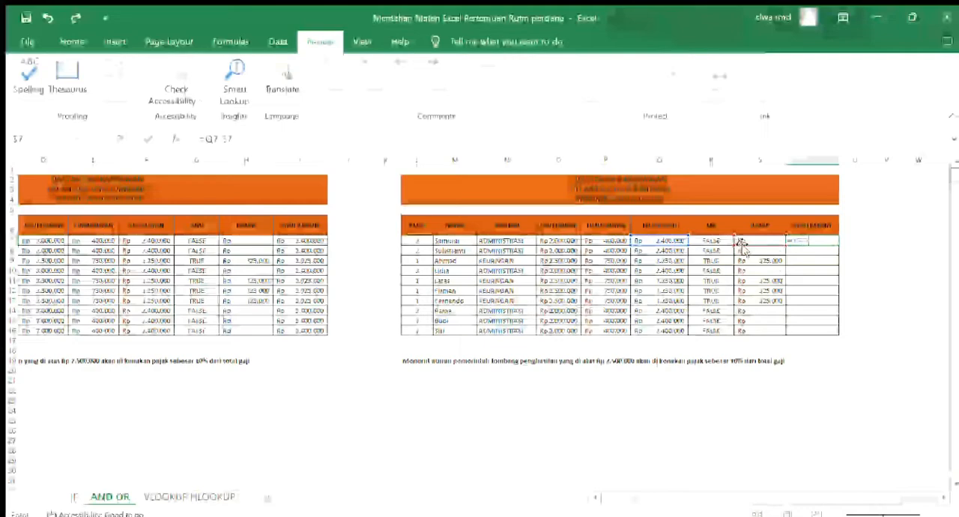
pyautogui.press('Return')
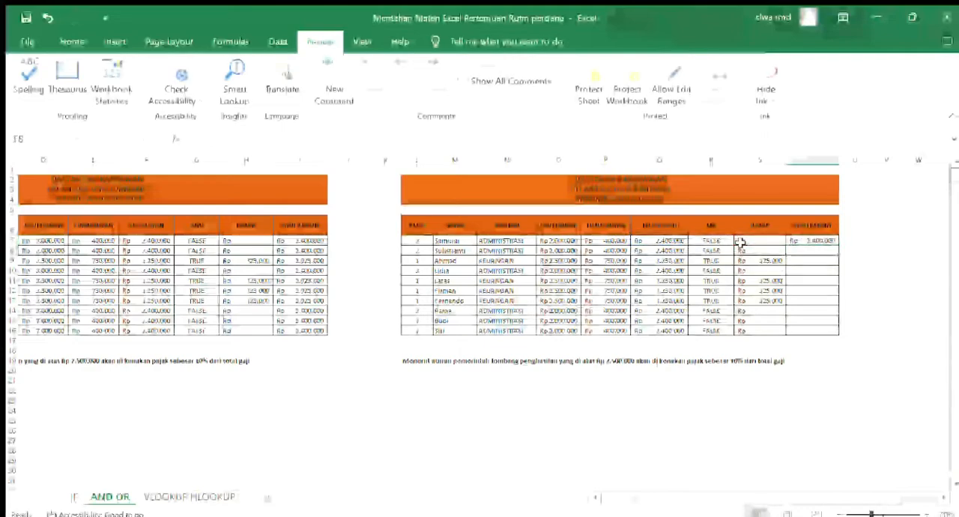
# Copy the GAJI BERSIH formula from T7 down the rest of the second table's column
pyautogui.click(830, 241)
pyautogui.moveTo(838, 243); pyautogui.dragTo(838, 287)
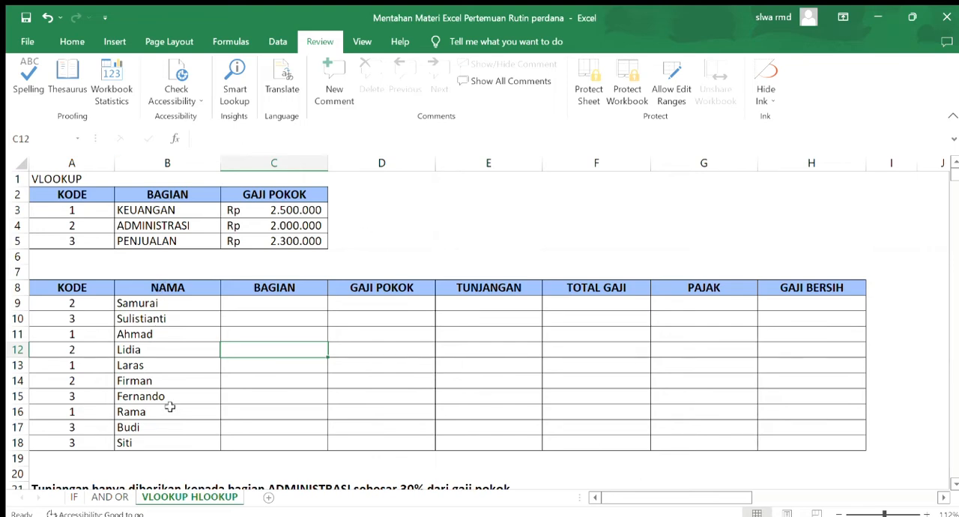
# On the VLOOKUP HLOOKUP sheet, compare the vertical KODE column in A2:A5 with the horizontal KODE row in K2:N2
pyautogui.click(69, 179)
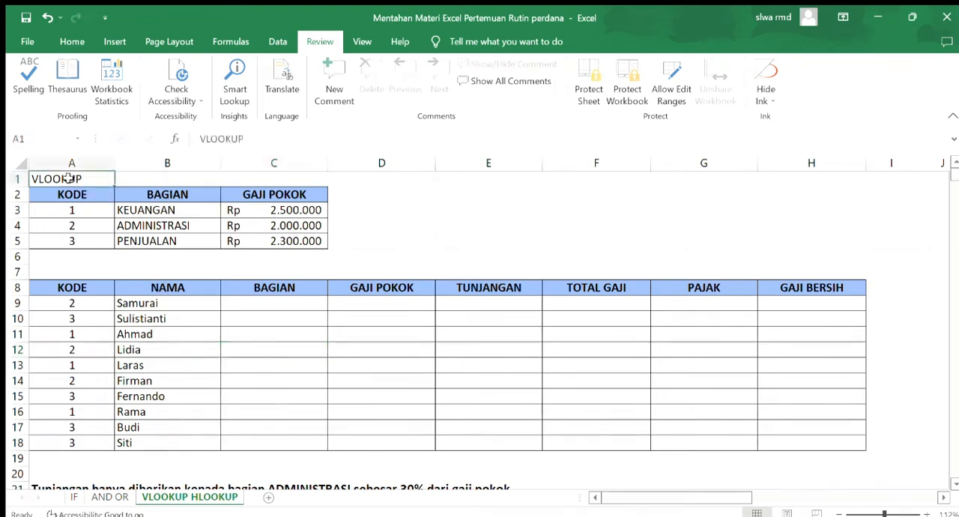
pyautogui.press('Right')
pyautogui.press('Right')
pyautogui.press('Right')
pyautogui.press('Right')
pyautogui.press('Right')
pyautogui.press('Right')
pyautogui.press('Right')
pyautogui.press('Right')
pyautogui.press('Right')
pyautogui.press('Right')
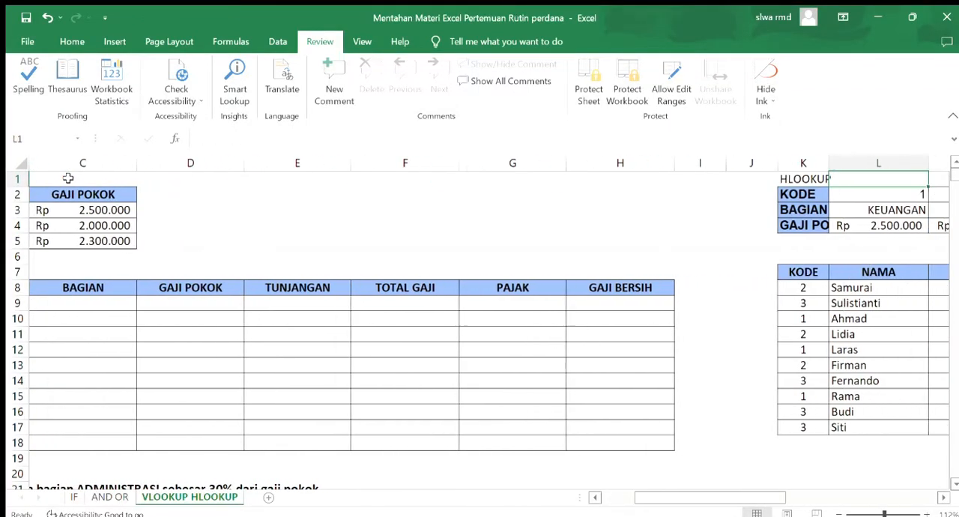
pyautogui.hotkey('ctrl', 'Home')
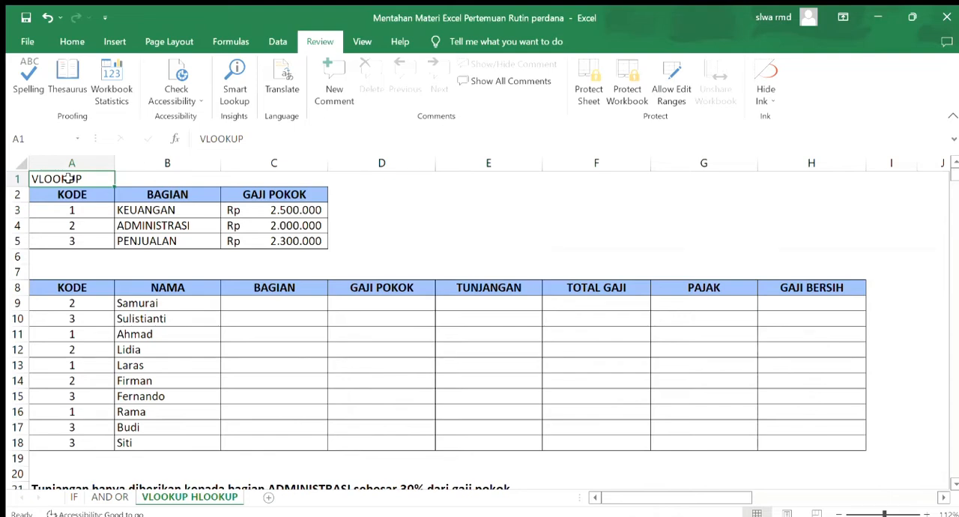
pyautogui.moveTo(74, 193); pyautogui.dragTo(76, 238)
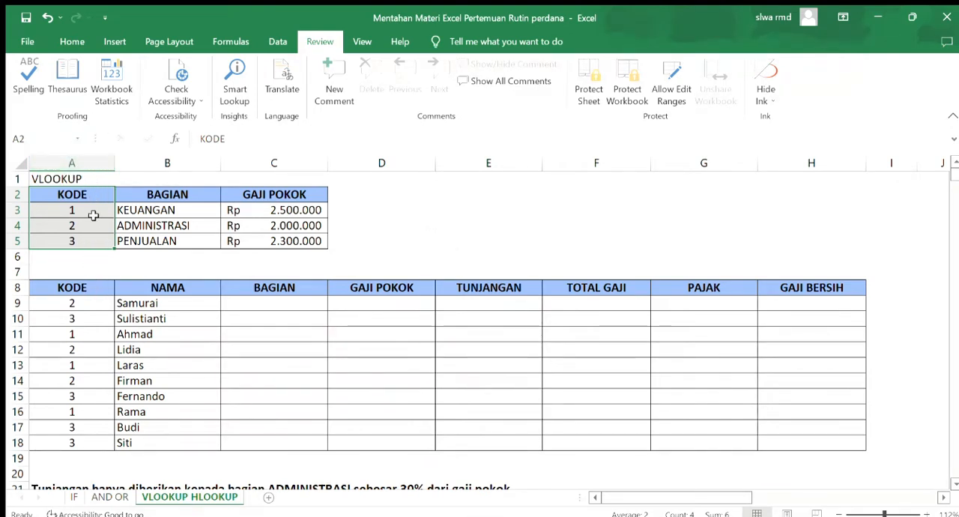
pyautogui.click(226, 226)
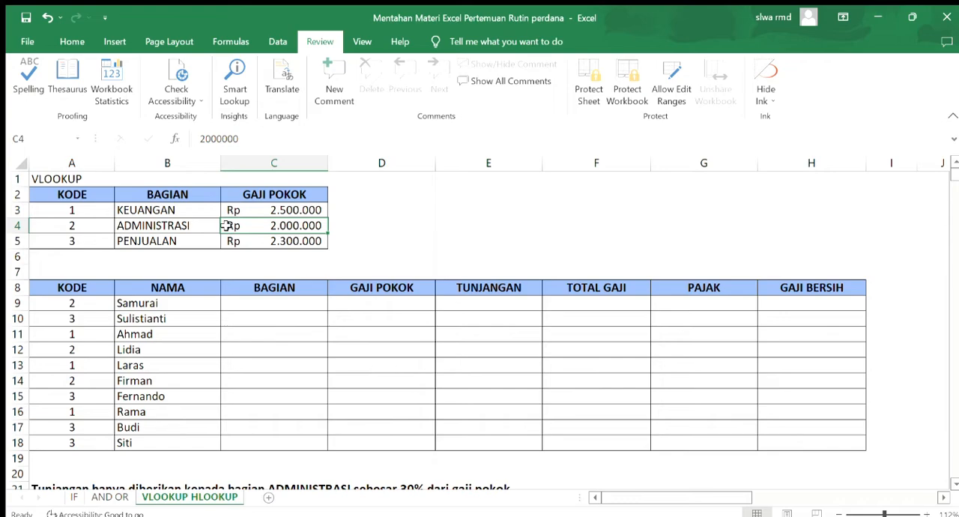
pyautogui.press('Right')
pyautogui.press('Right')
pyautogui.press('Right')
pyautogui.press('Right')
pyautogui.press('Right')
pyautogui.press('Right')
pyautogui.press('Right')
pyautogui.press('Right')
pyautogui.press('Right')
pyautogui.press('Right')
pyautogui.press('Right')
pyautogui.press('Right')
pyautogui.press('Right')
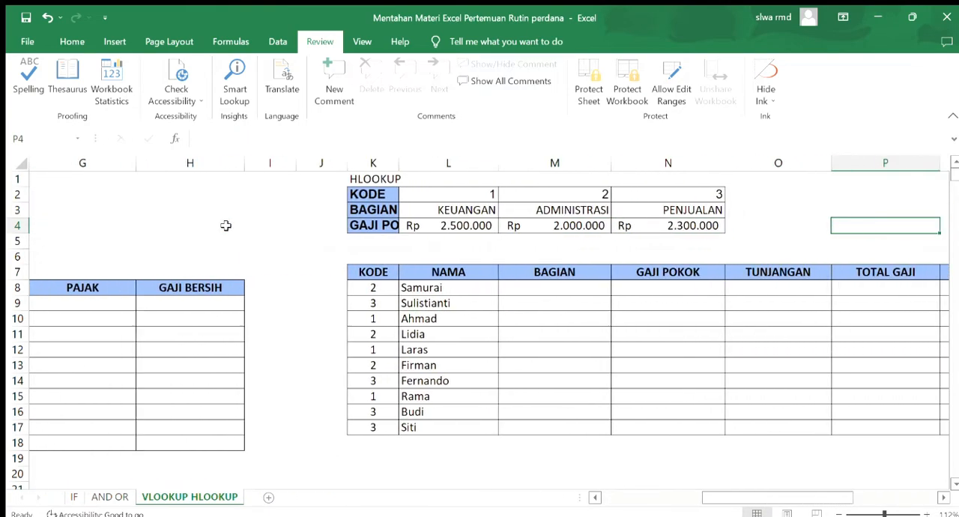
pyautogui.moveTo(352, 197); pyautogui.dragTo(635, 196)
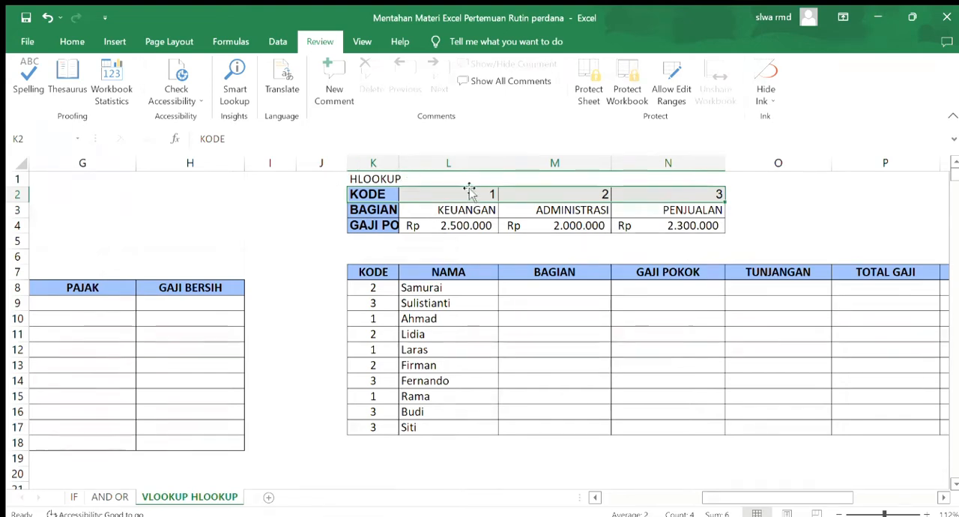
pyautogui.click(370, 303)
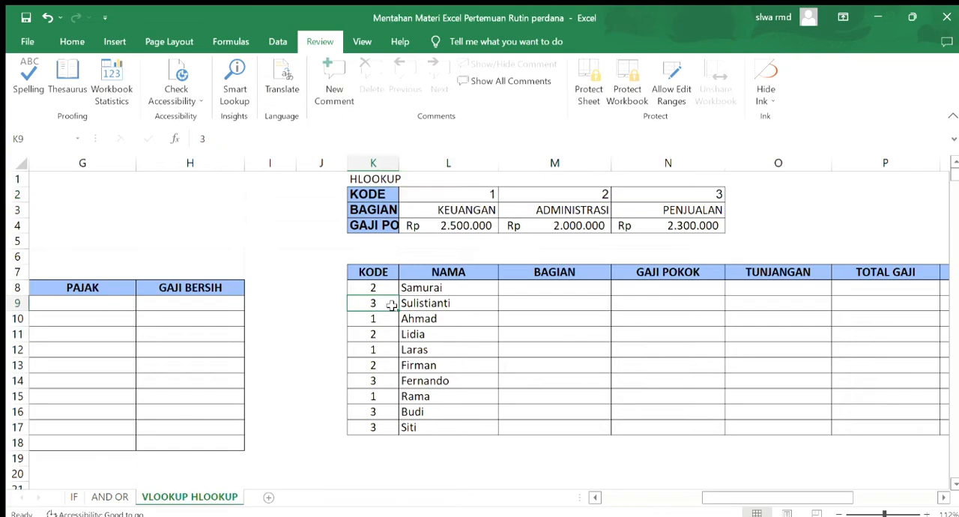
# Return to the VLOOKUP employee table and read the allowance and tax rules in rows 21 and 23
pyautogui.press('Left')
pyautogui.press('Left')
pyautogui.press('Left')
pyautogui.press('Left')
pyautogui.press('Left')
pyautogui.press('Left')
pyautogui.press('Left')
pyautogui.press('Left')
pyautogui.press('Left')
pyautogui.press('Left')
pyautogui.press('Down')
pyautogui.press('Down')
pyautogui.press('Down')
pyautogui.press('Down')
pyautogui.press('Down')
pyautogui.press('Down')
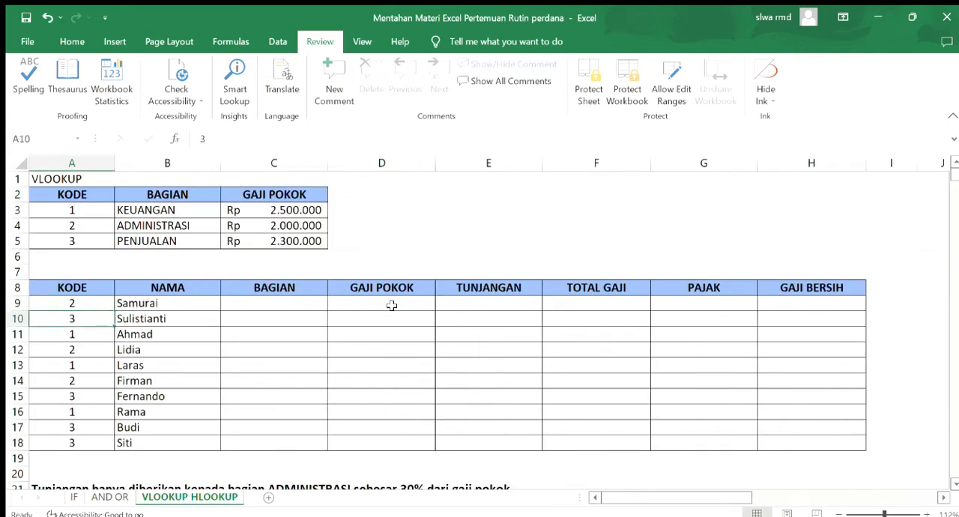
pyautogui.press('Down')
pyautogui.press('Down')
pyautogui.press('Down')
pyautogui.press('Down')
pyautogui.press('Down')
pyautogui.press('Down')
pyautogui.press('Down')
pyautogui.press('Down')
pyautogui.press('Down')
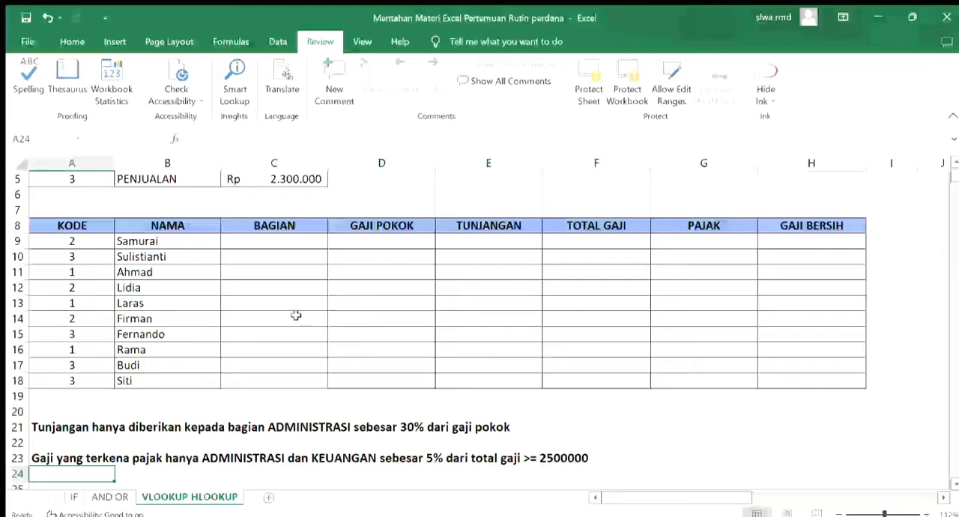
pyautogui.scroll(2, 252, 248)
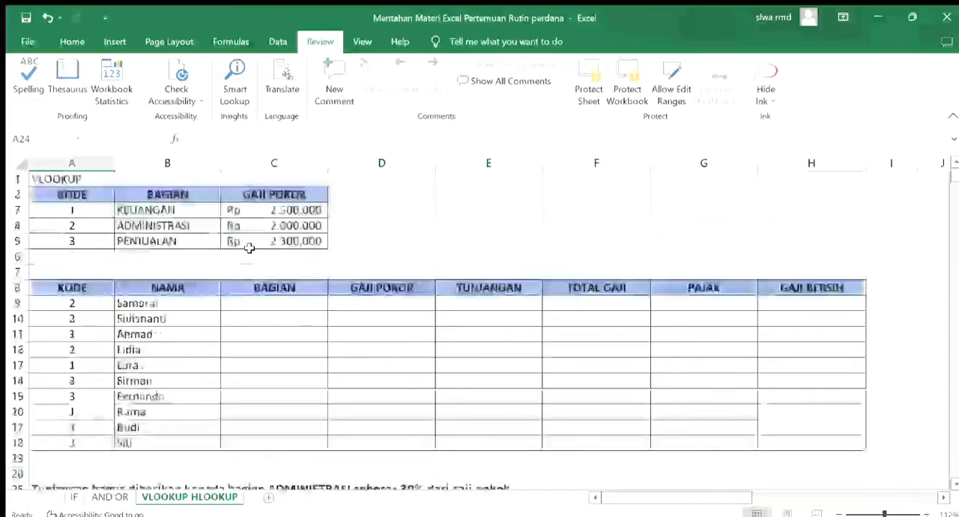
# Enter the formula =VLOOKUP(A9;$A$3:$C$5;2) in the VLOOKUP table's first BAGIAN cell, C9
pyautogui.click(293, 302)
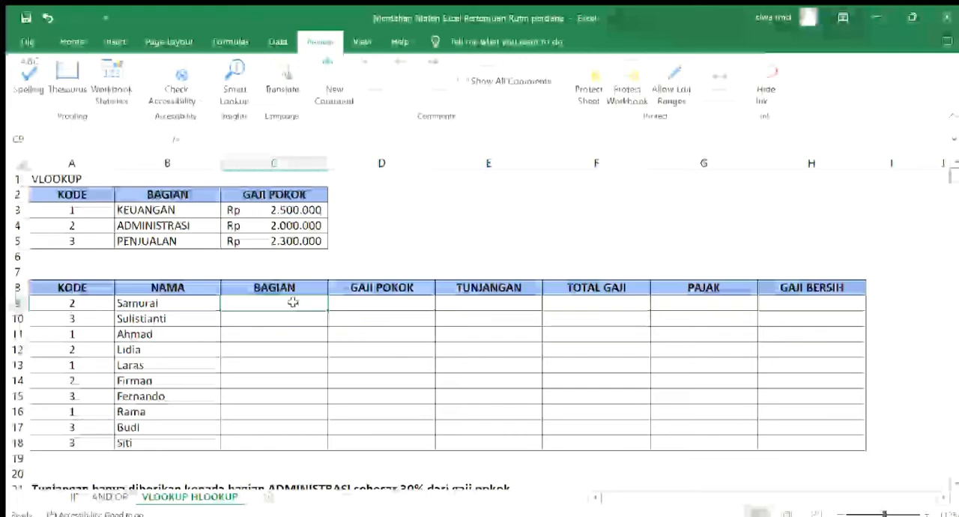
pyautogui.click(72, 41)
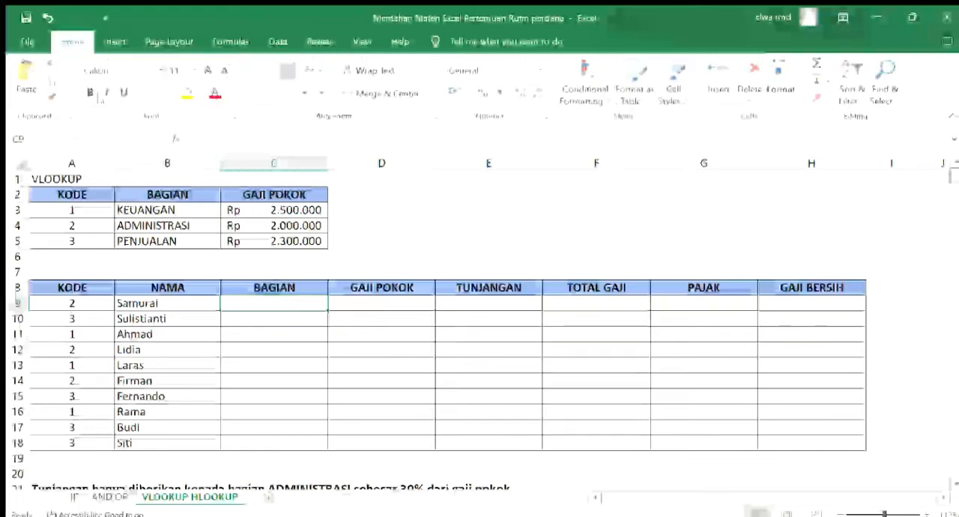
pyautogui.write('=')
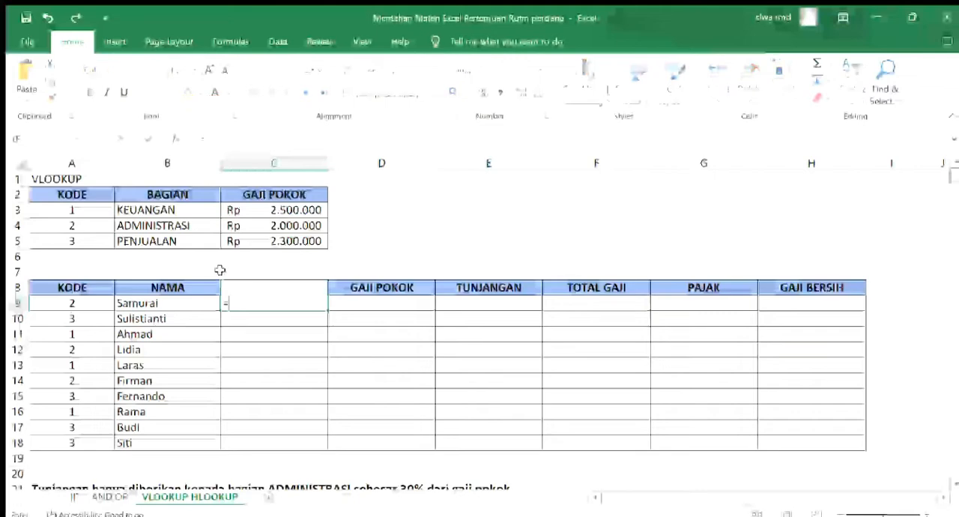
pyautogui.write('VLOO')
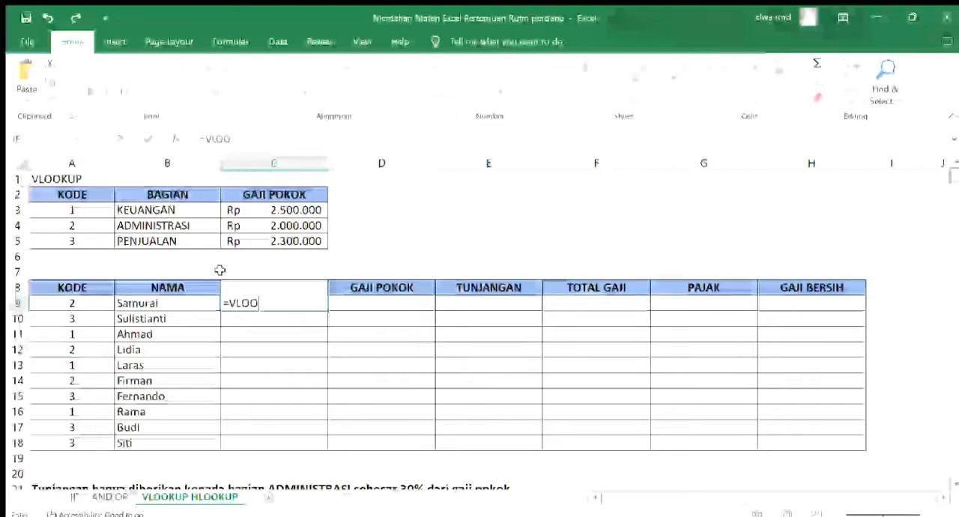
pyautogui.write('KUP(')
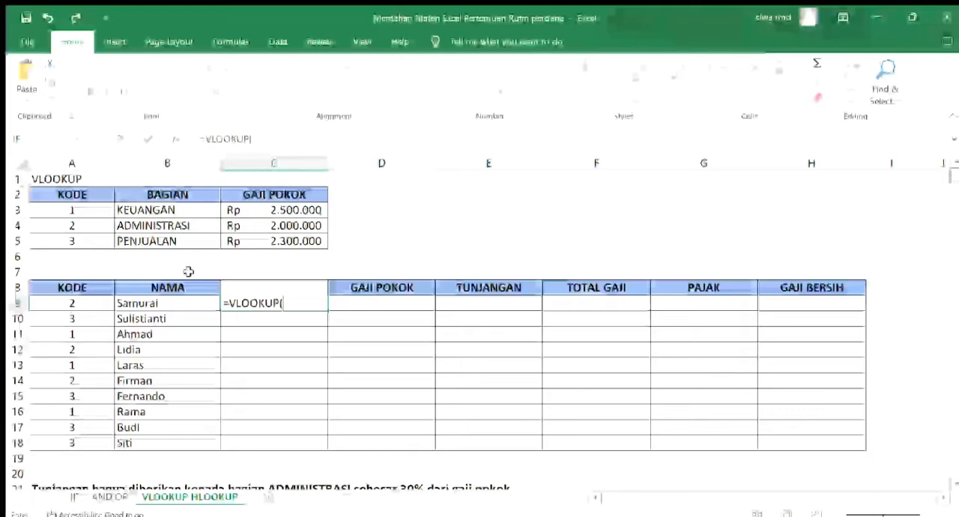
pyautogui.click(93, 303)
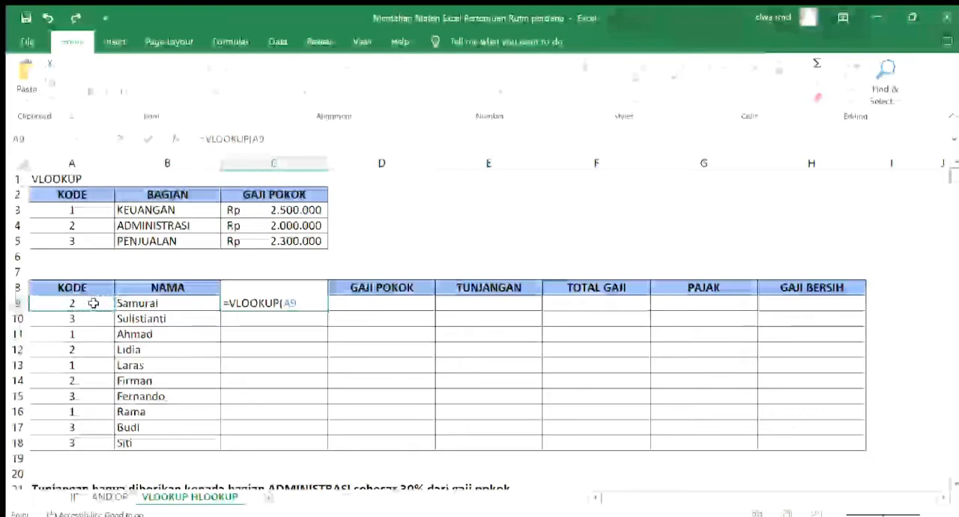
pyautogui.write(';')
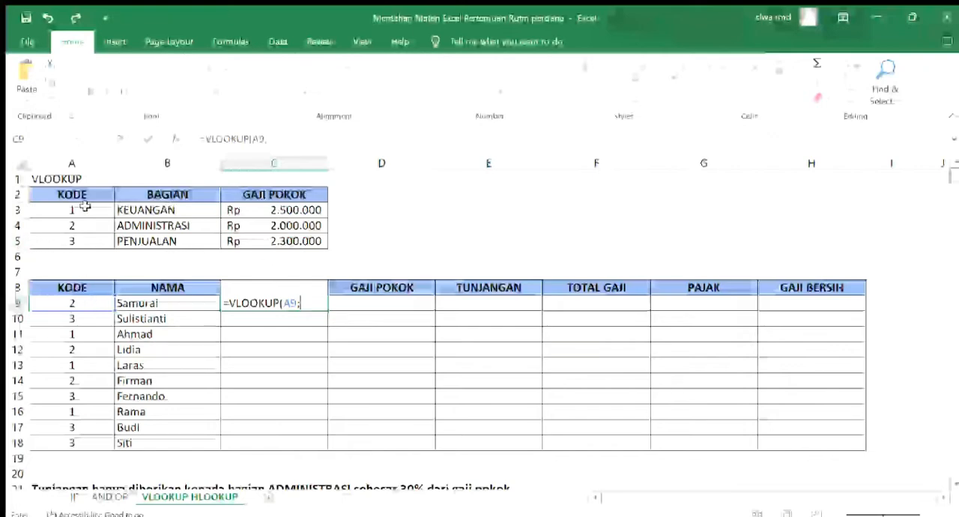
pyautogui.moveTo(84, 207); pyautogui.dragTo(240, 241)
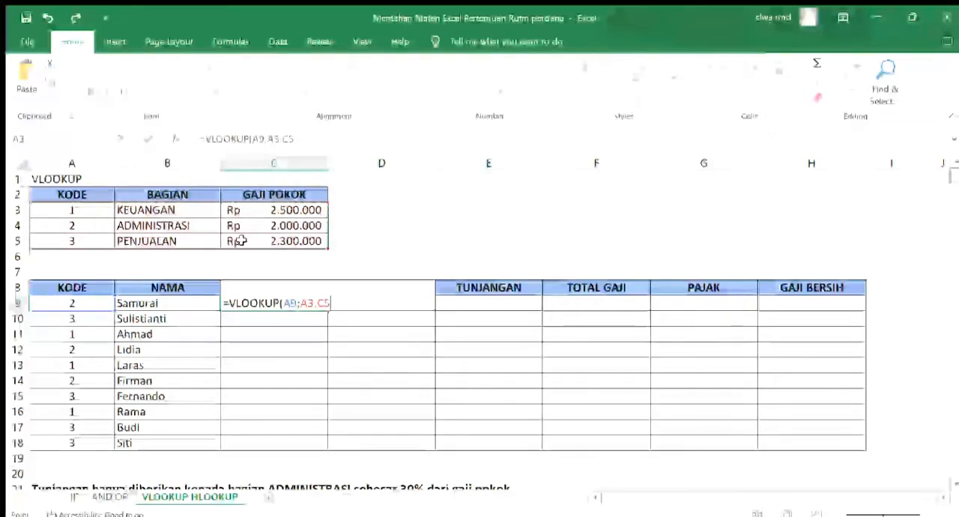
pyautogui.press('F4')
pyautogui.write(';')
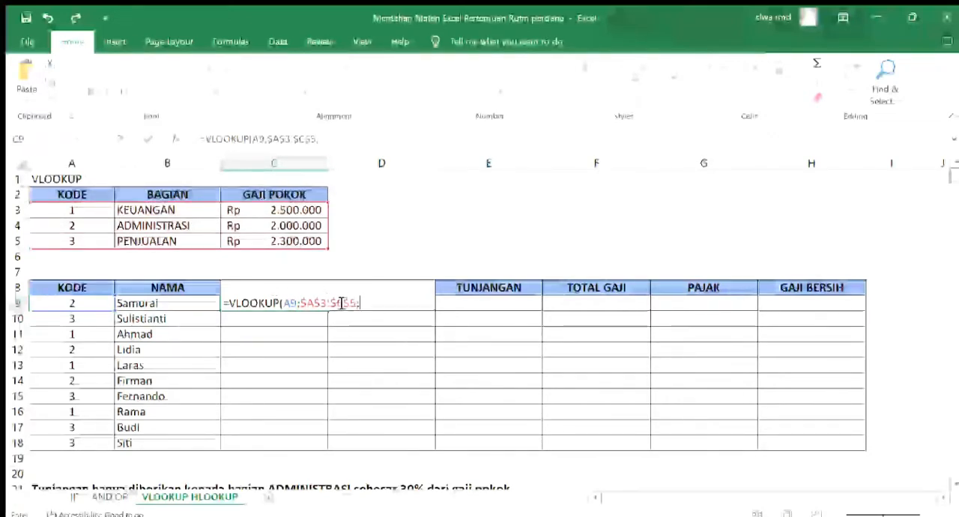
pyautogui.write('2')
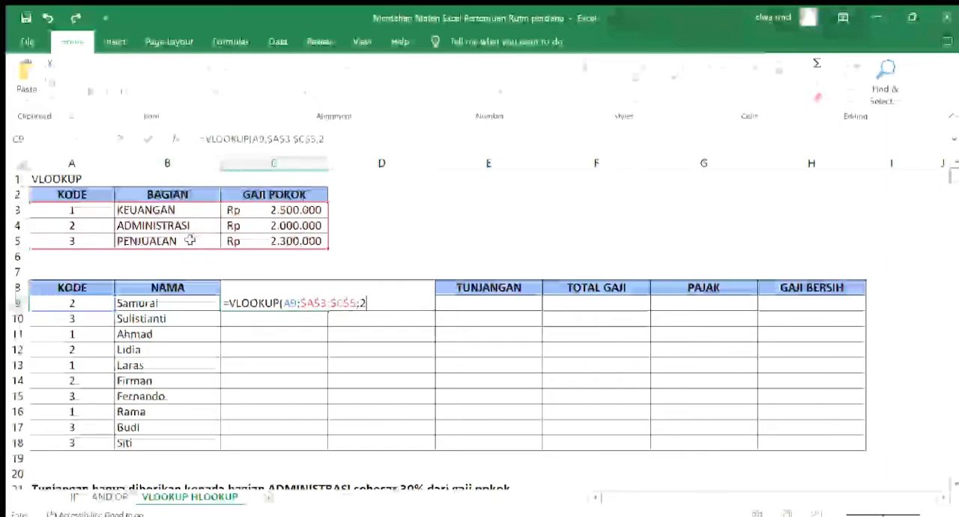
pyautogui.write(')')
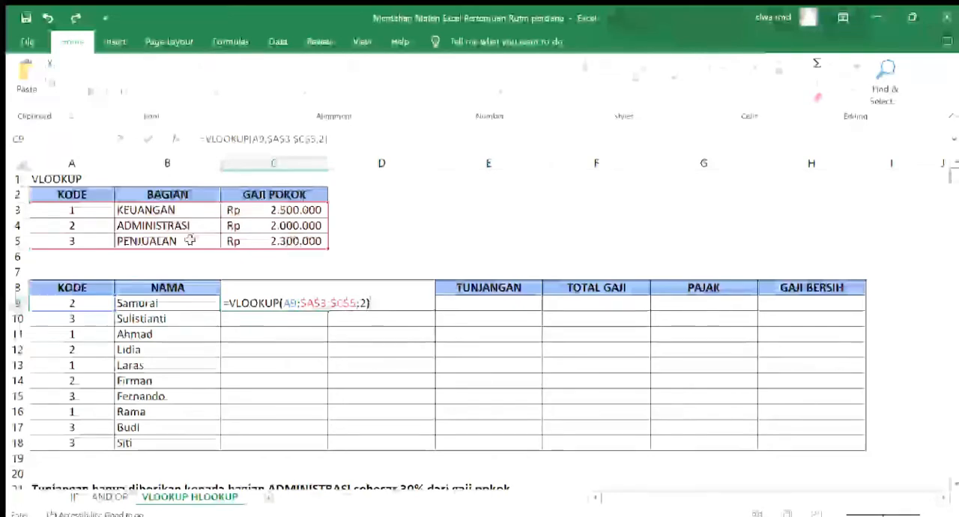
pyautogui.press('Return')
# Copy the BAGIAN formula from C9 down to C18 and check it against the codes in rows 10 and 11
pyautogui.click(263, 304)
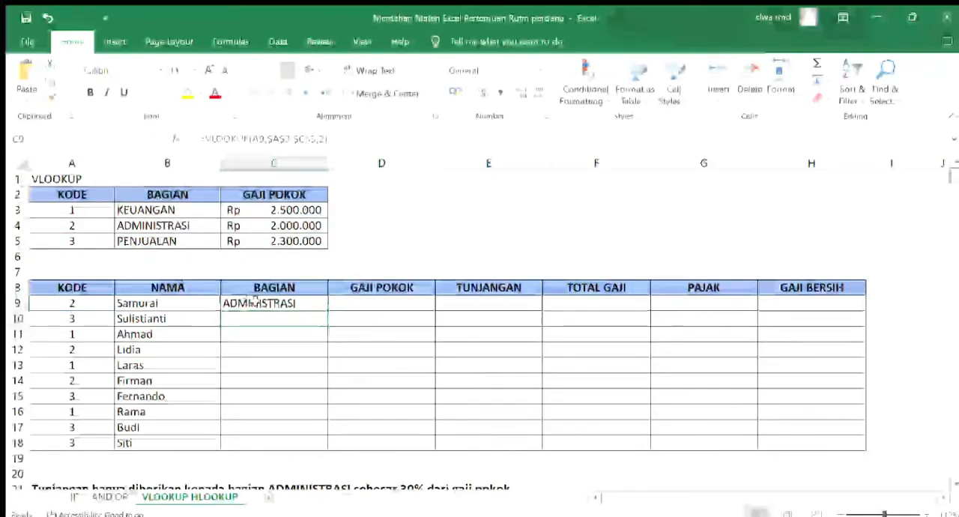
pyautogui.moveTo(329, 309); pyautogui.dragTo(328, 451)
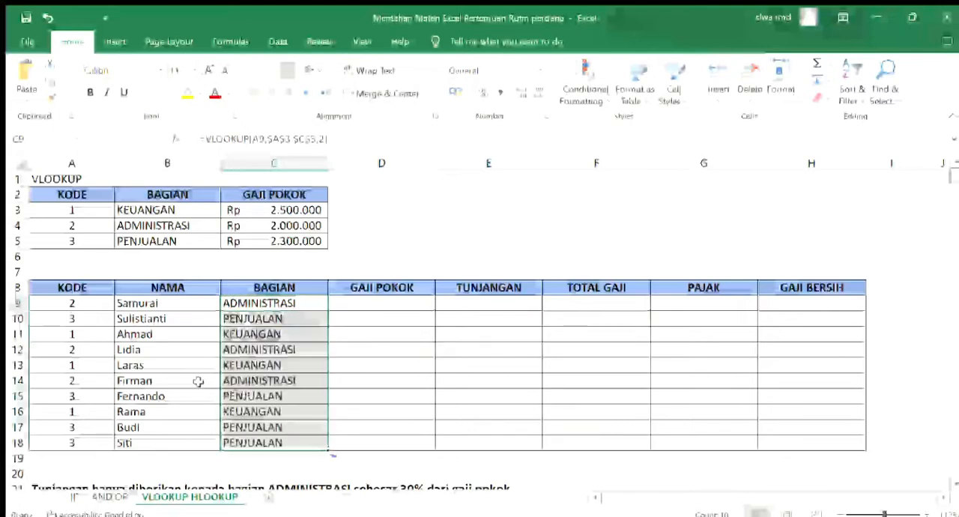
pyautogui.click(79, 320)
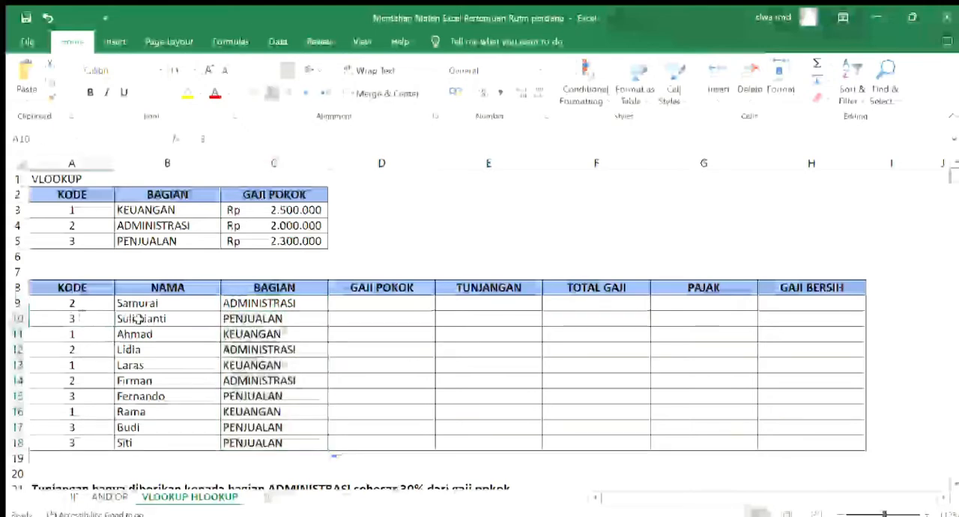
pyautogui.click(241, 321)
pyautogui.click(73, 337)
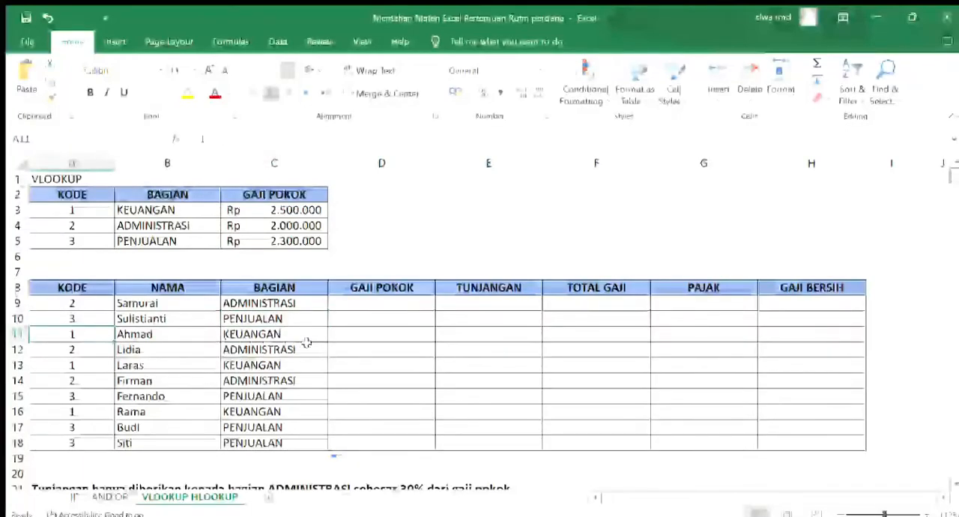
pyautogui.click(309, 333)
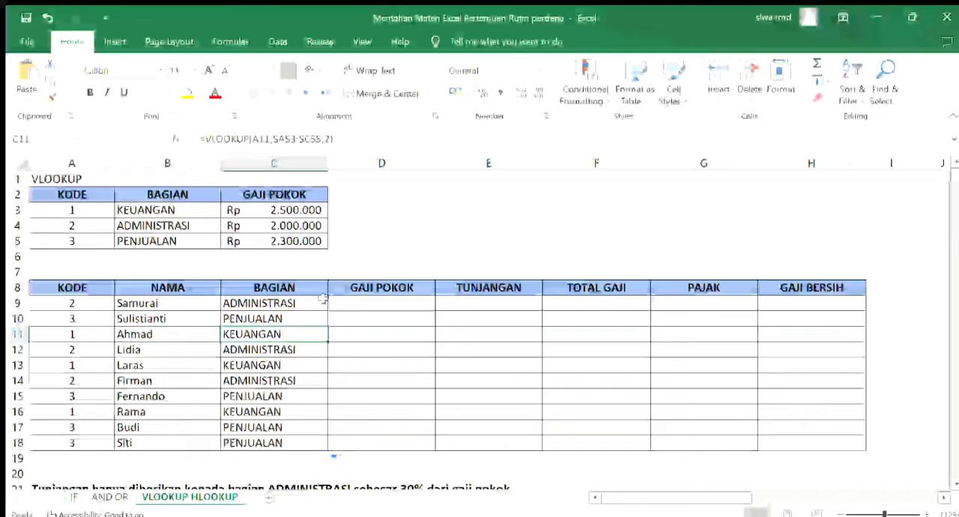
# Enter =VLOOKUP(A9;$A$3:$C$5;3) in the first GAJI POKOK cell, D9, and copy it down to D18
pyautogui.click(350, 301)
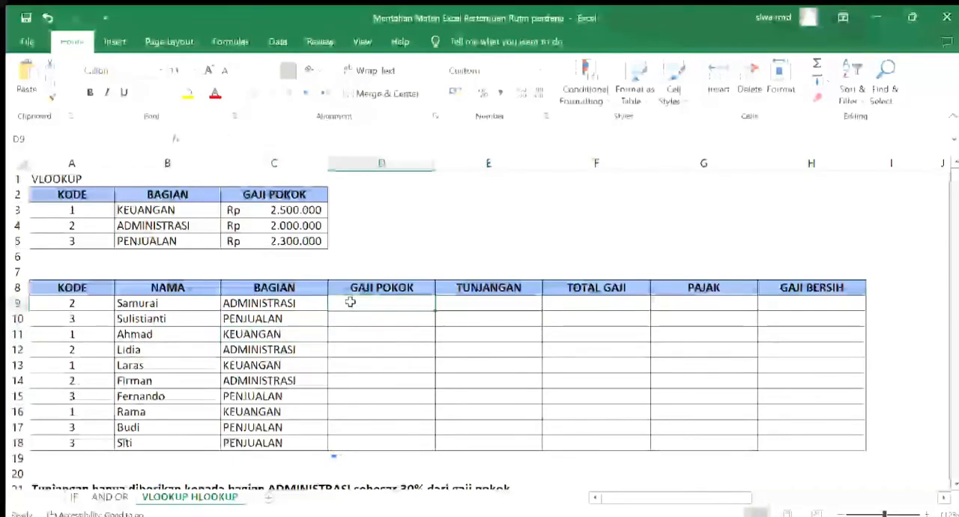
pyautogui.scroll(-1, 350, 301)
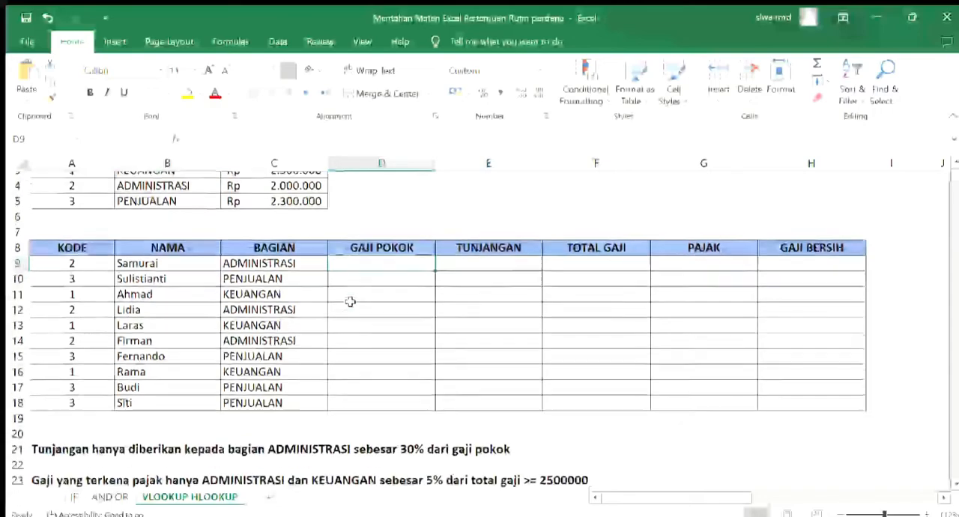
pyautogui.scroll(1, 350, 301)
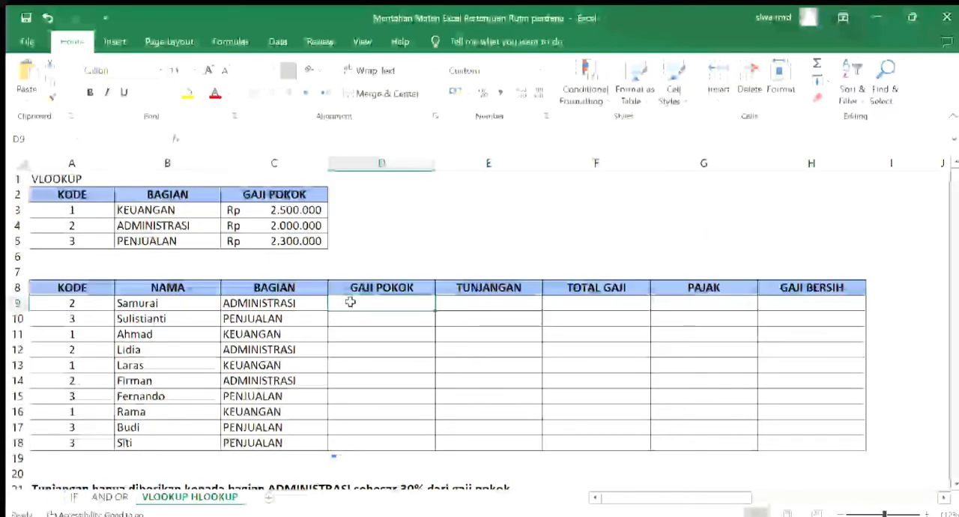
pyautogui.write('=')
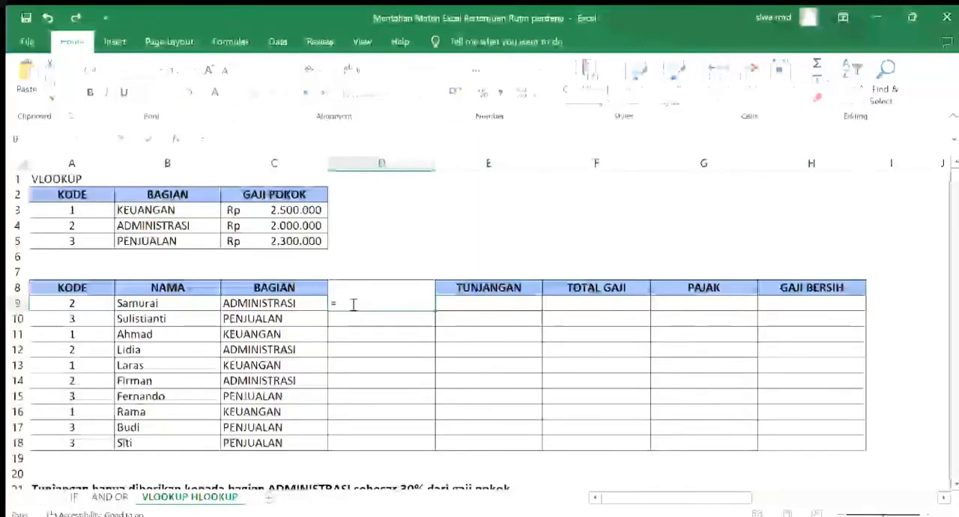
pyautogui.write('VLOOKUP')
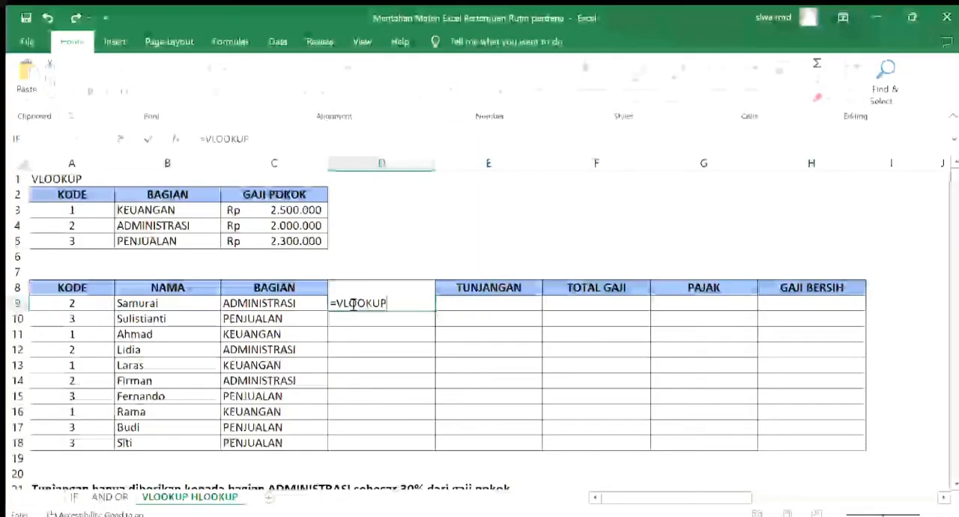
pyautogui.write('(')
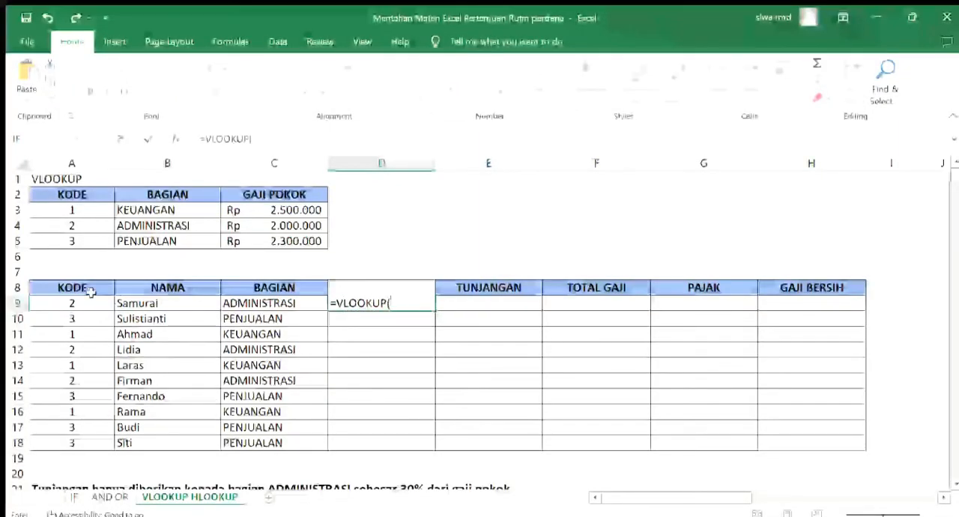
pyautogui.click(90, 303)
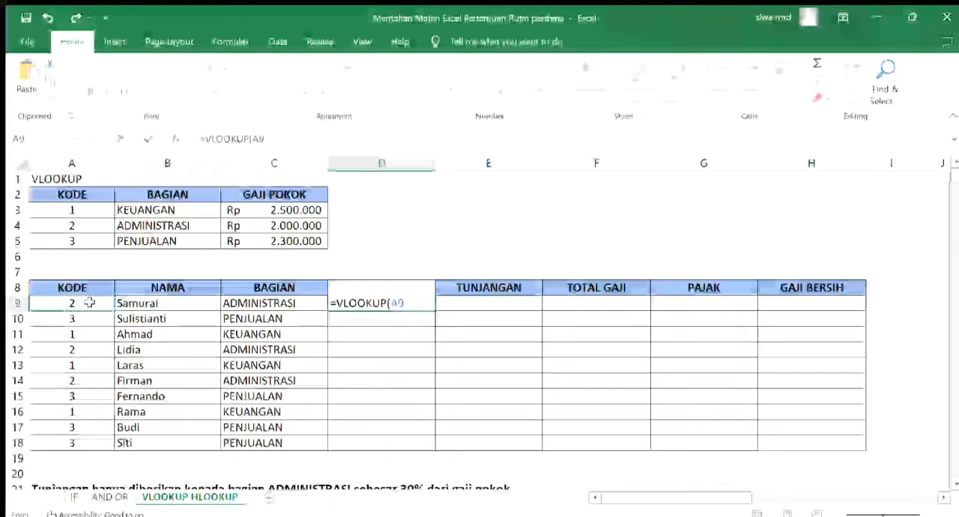
pyautogui.write(';')
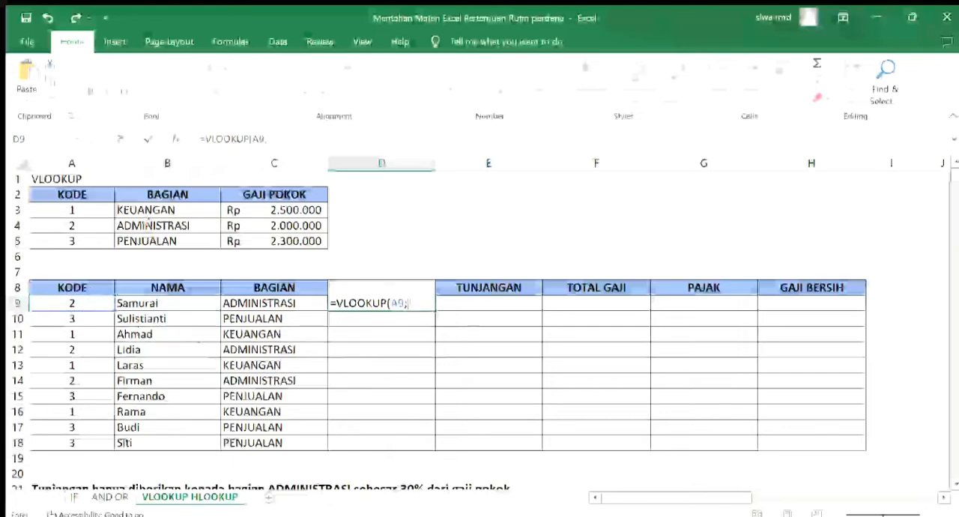
pyautogui.moveTo(46, 210); pyautogui.dragTo(226, 241)
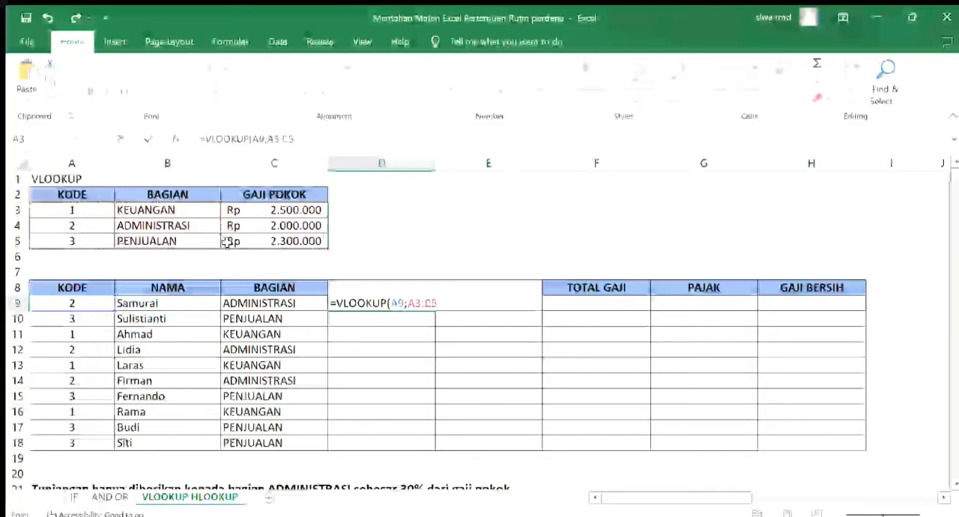
pyautogui.press('F4')
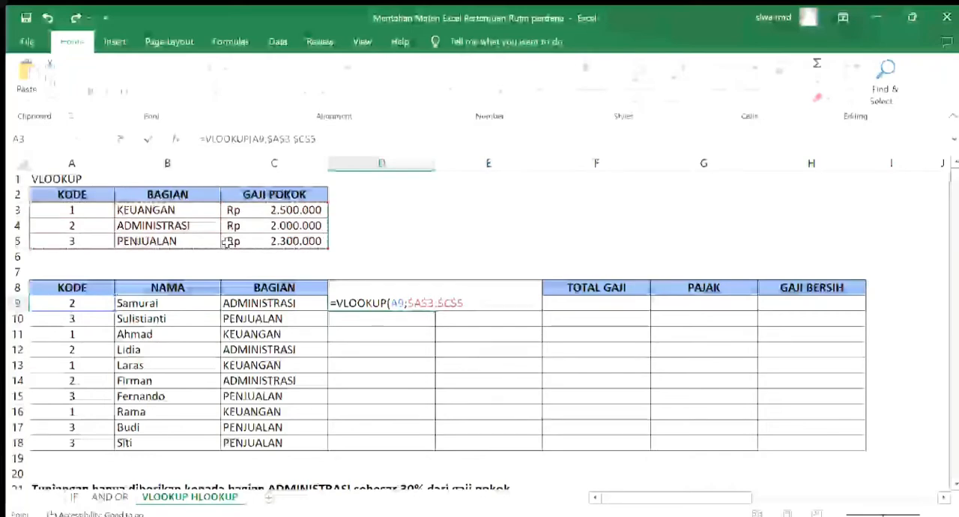
pyautogui.write(';')
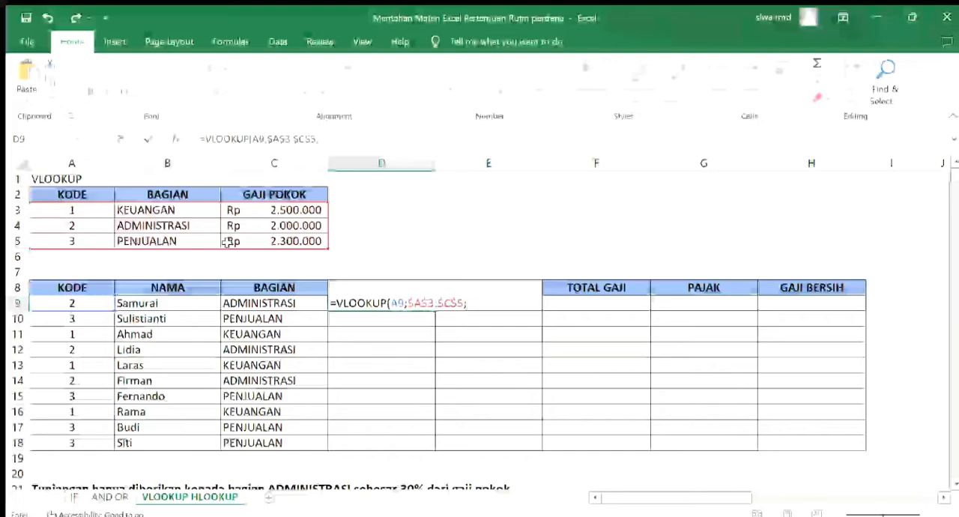
pyautogui.write('3')
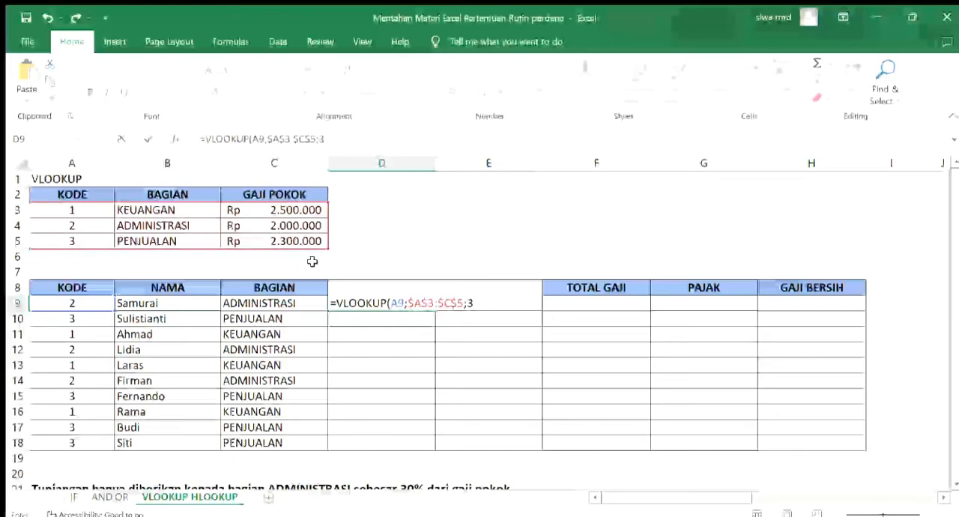
pyautogui.hotkey('ctrl', 'Return')
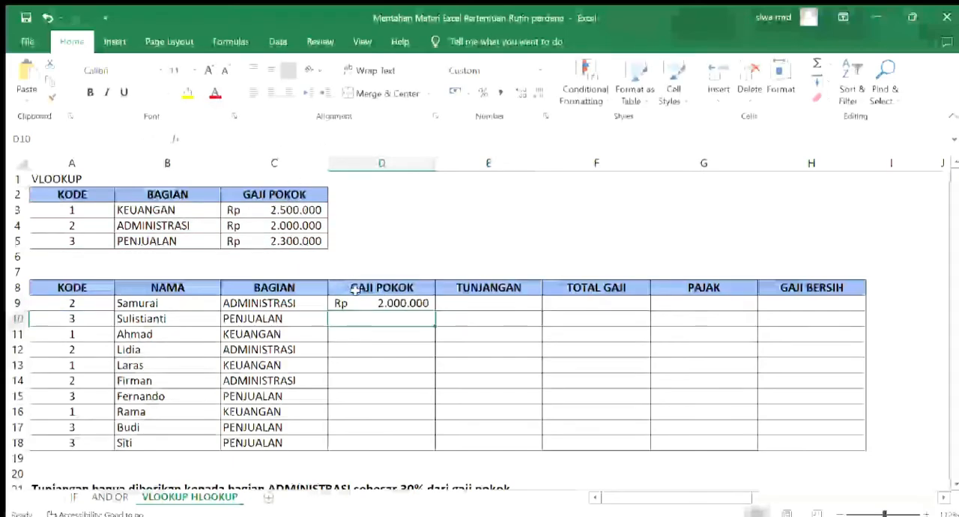
pyautogui.moveTo(435, 311); pyautogui.dragTo(433, 445)
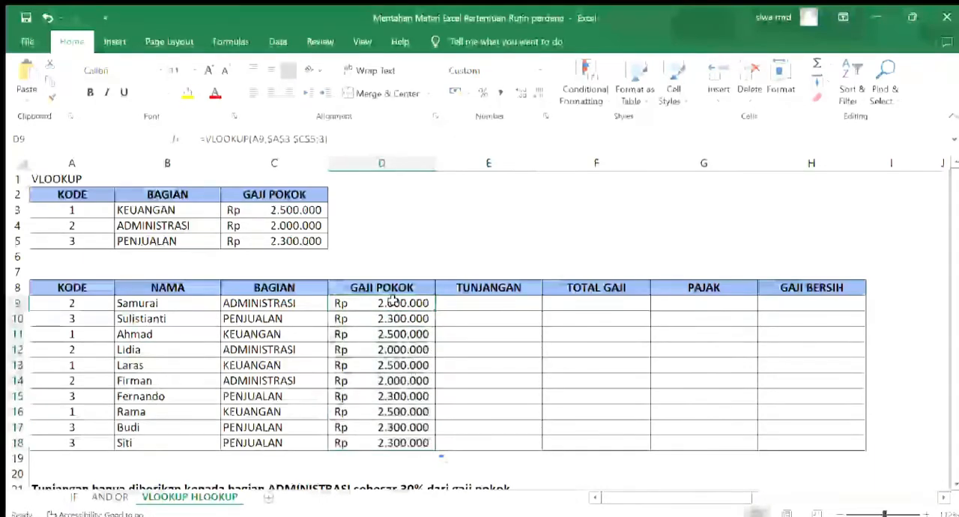
pyautogui.click(279, 302)
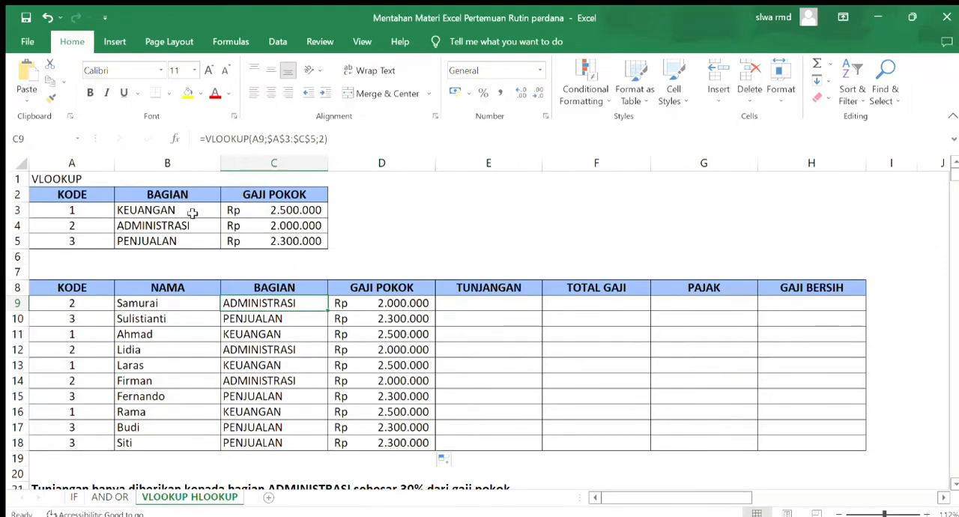
# Following the allowance rule in row 21, enter =IF(A9=2;D9*30%;0) in the first TUNJANGAN cell, E9
pyautogui.click(508, 307)
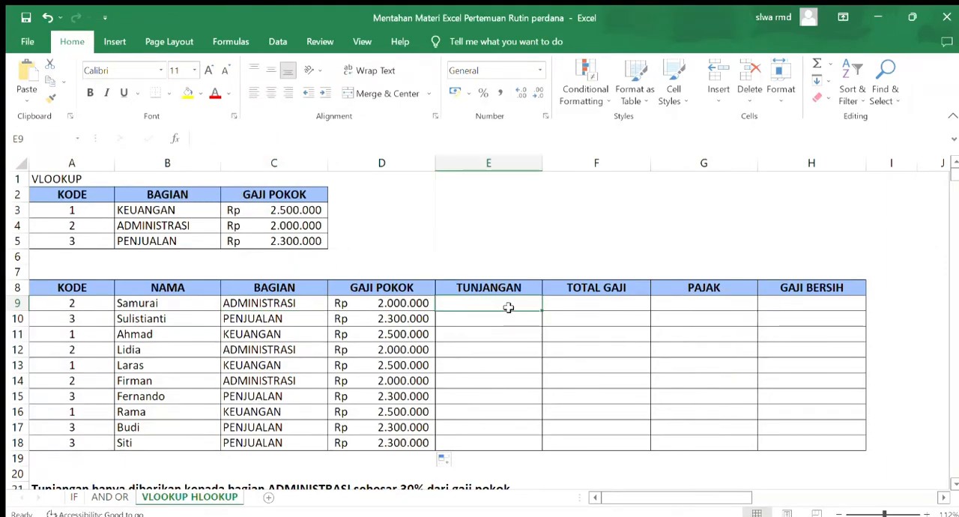
pyautogui.scroll(-2, 297, 308)
pyautogui.scroll(-1, 297, 308)
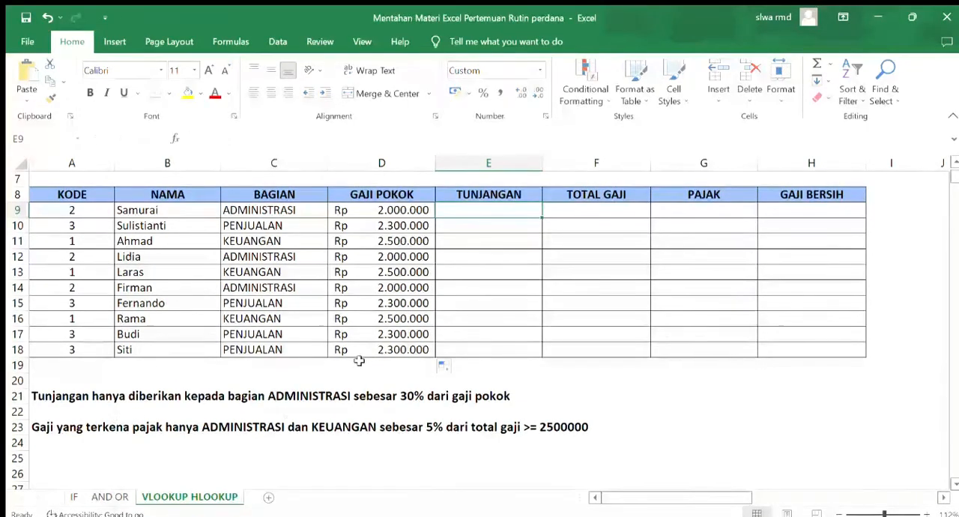
pyautogui.scroll(1, 361, 361)
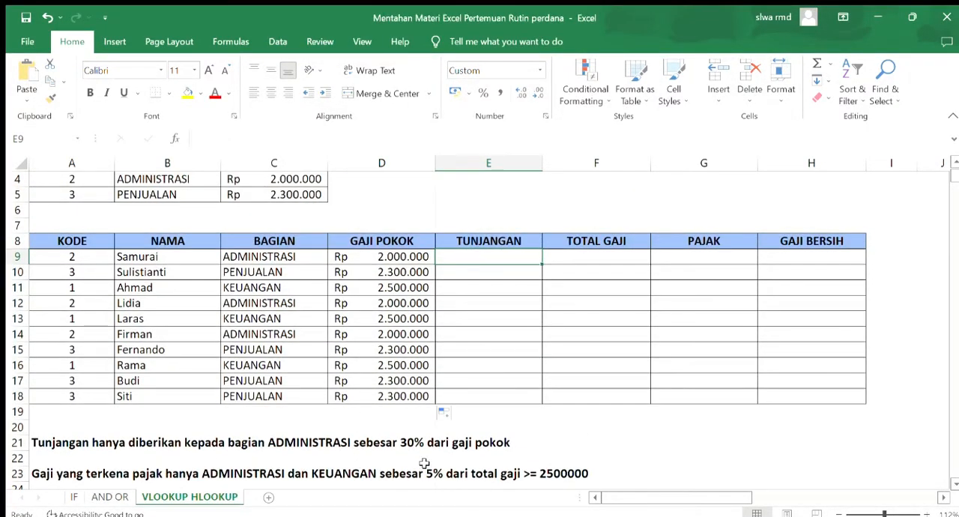
pyautogui.doubleClick(472, 257)
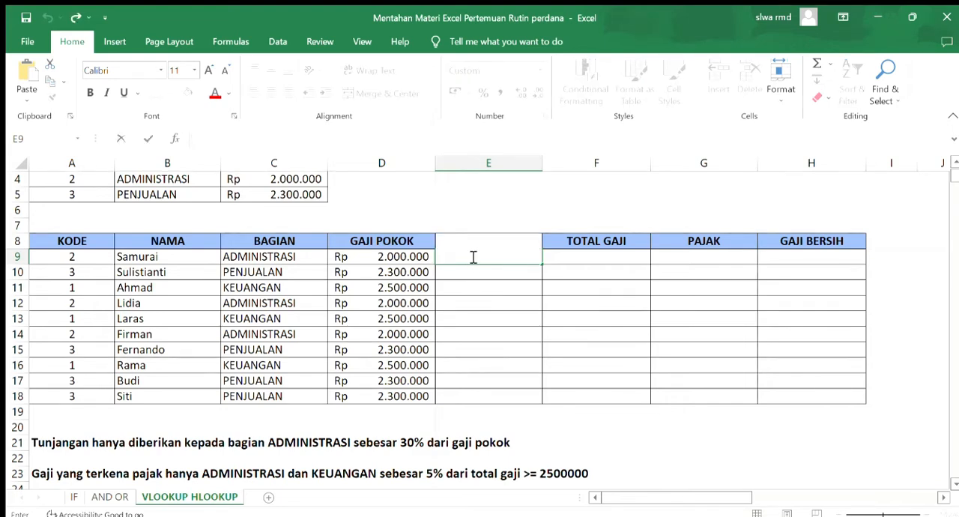
pyautogui.write('=IF')
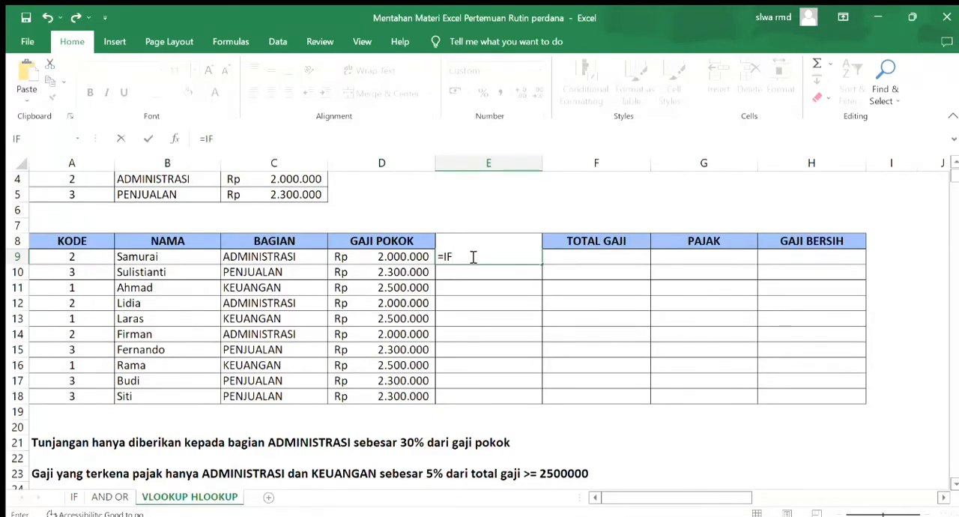
pyautogui.write('(')
pyautogui.click(99, 257)
pyautogui.write('=2;')
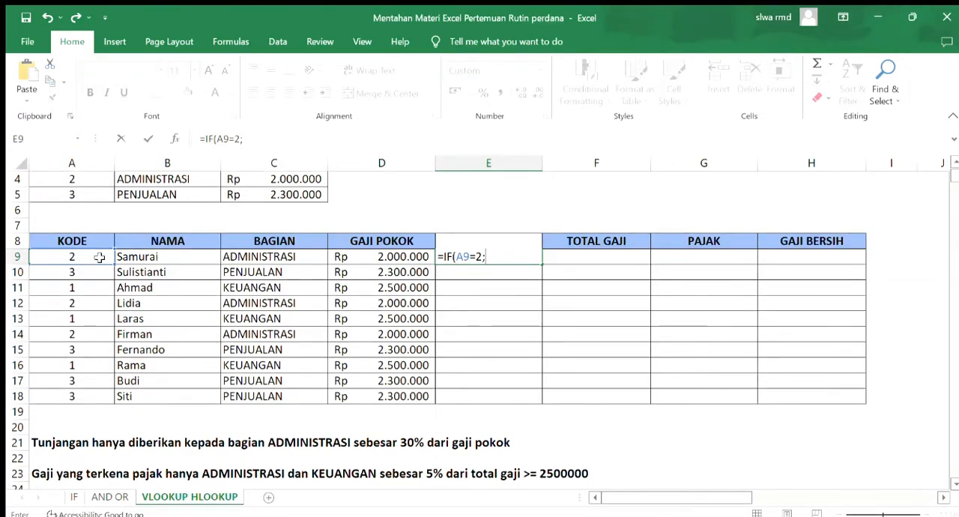
pyautogui.click(375, 257)
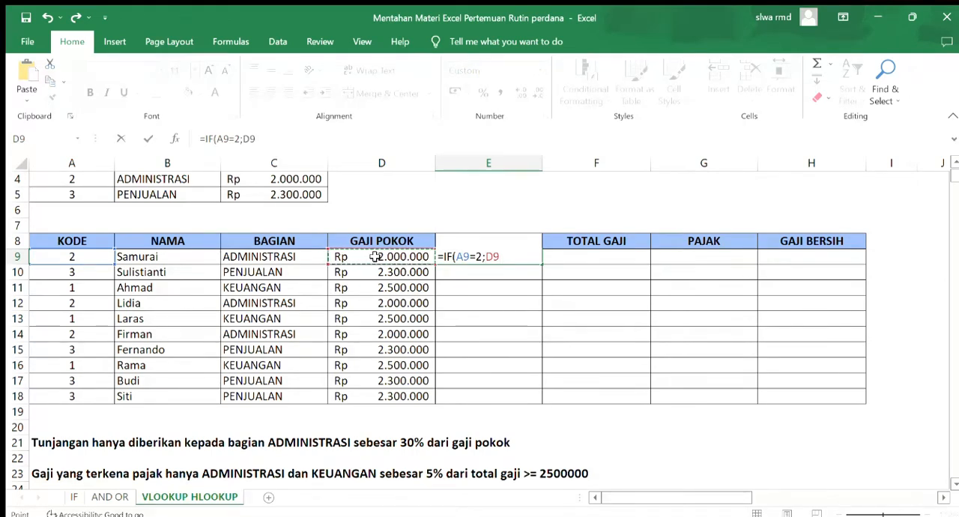
pyautogui.write('*30')
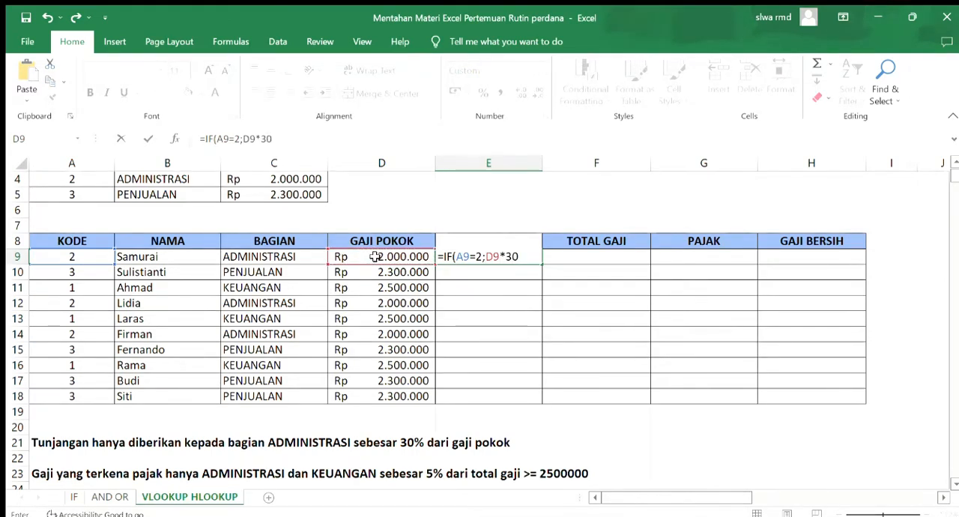
pyautogui.write('%')
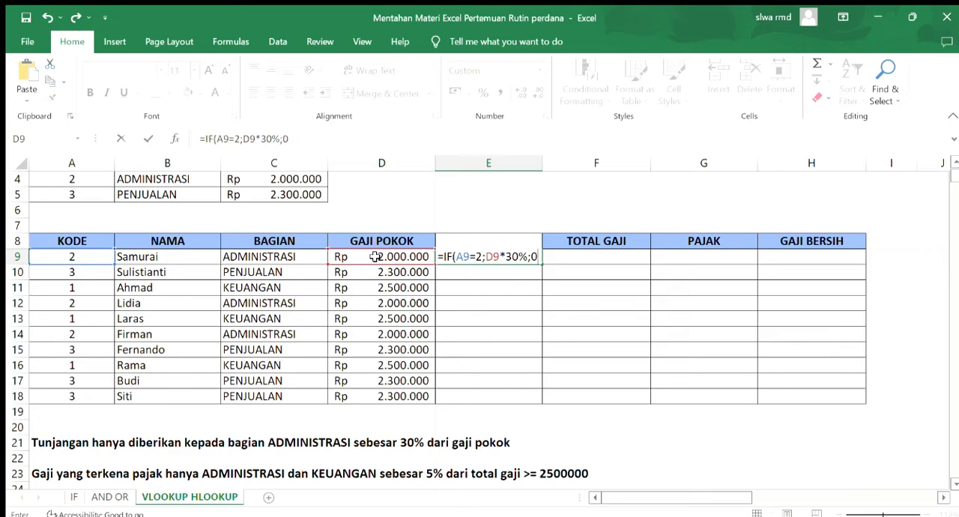
pyautogui.write('0)')
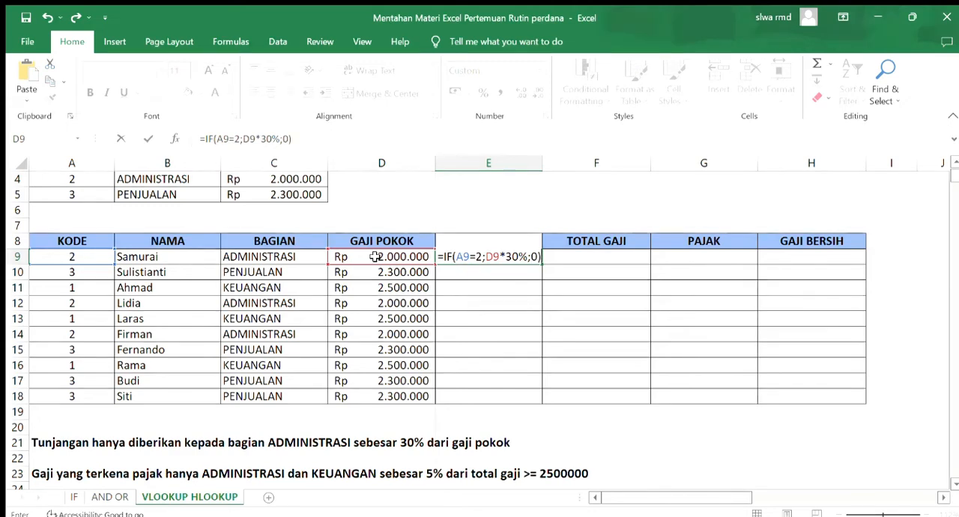
pyautogui.press('Return')
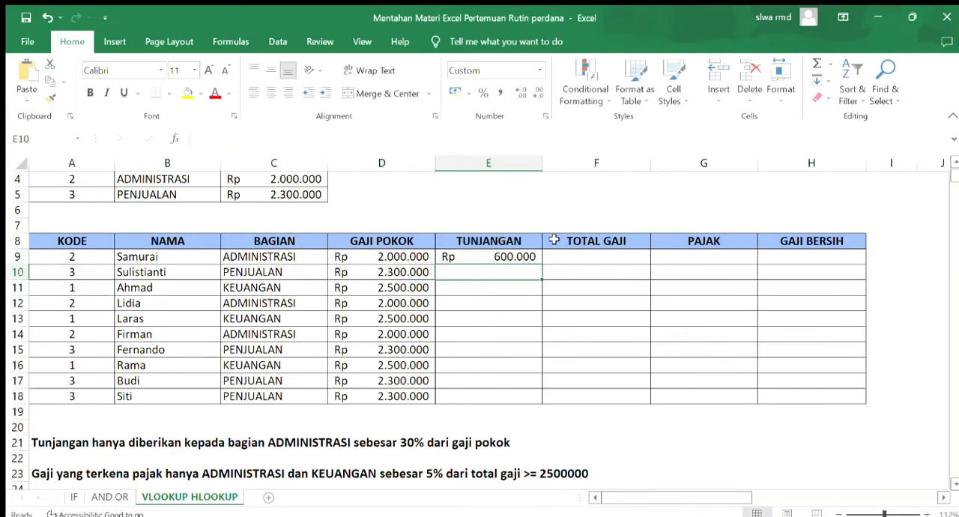
# Copy the TUNJANGAN formula from E9 down to E18 and check the results against the BAGIAN column
pyautogui.click(527, 254)
pyautogui.moveTo(540, 267); pyautogui.dragTo(542, 405)
pyautogui.click(500, 291)
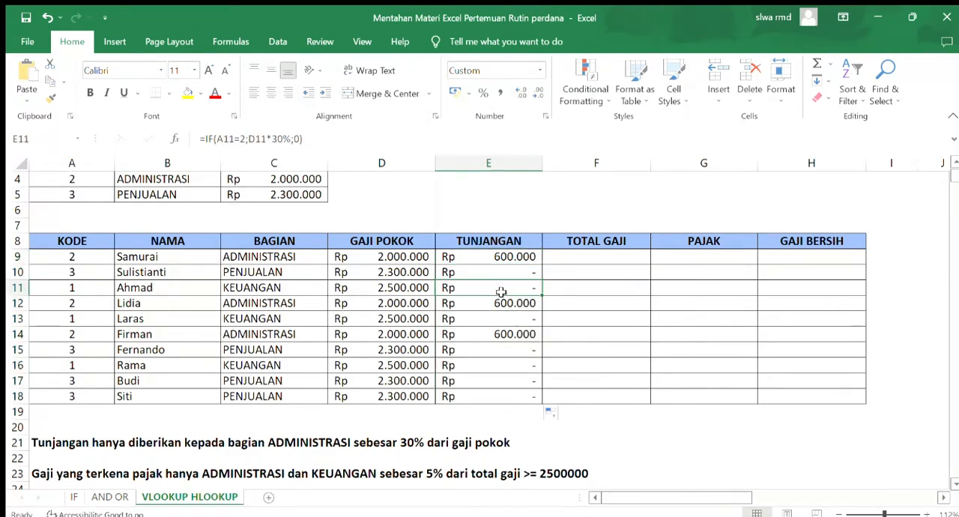
pyautogui.click(499, 270)
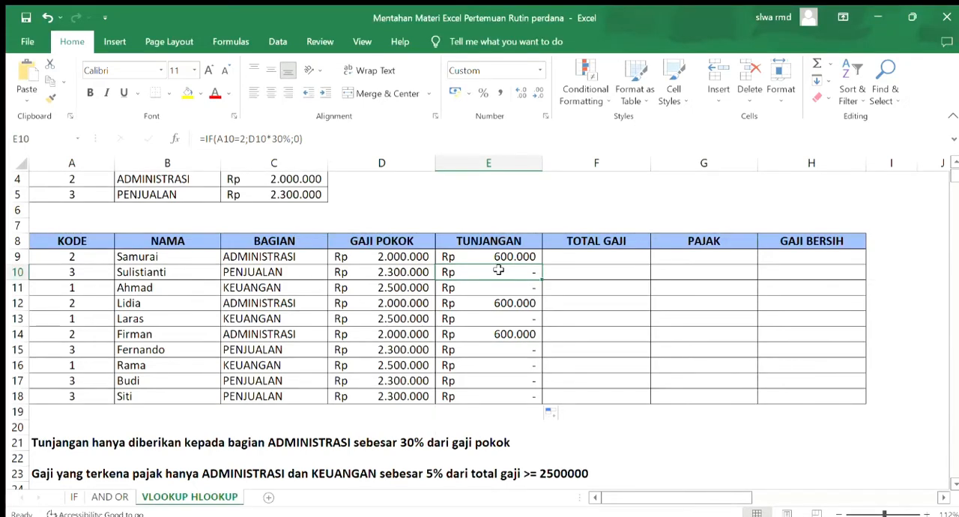
pyautogui.click(265, 257)
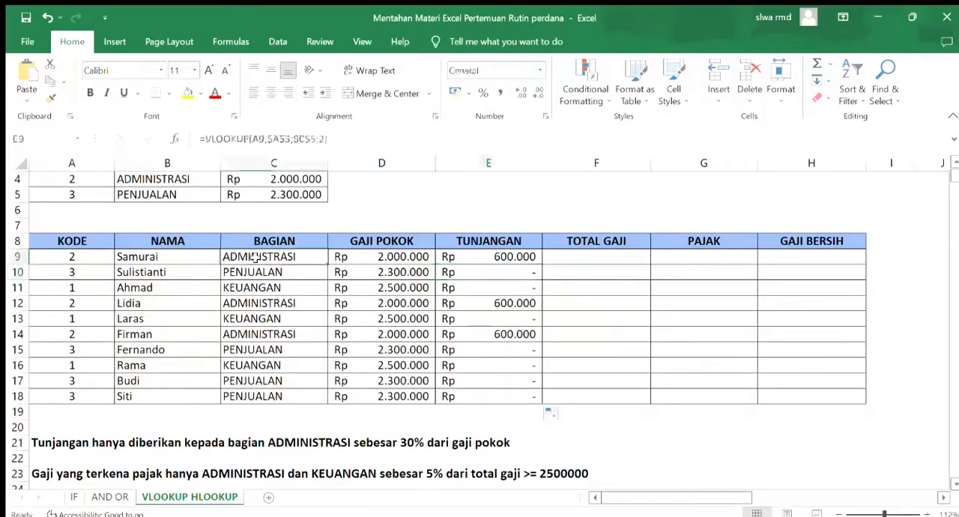
pyautogui.click(540, 260)
# Enter =D9+E9 in the first TOTAL GAJI cell, F9, and copy it down to F18, leaving F19 empty
pyautogui.click(551, 258)
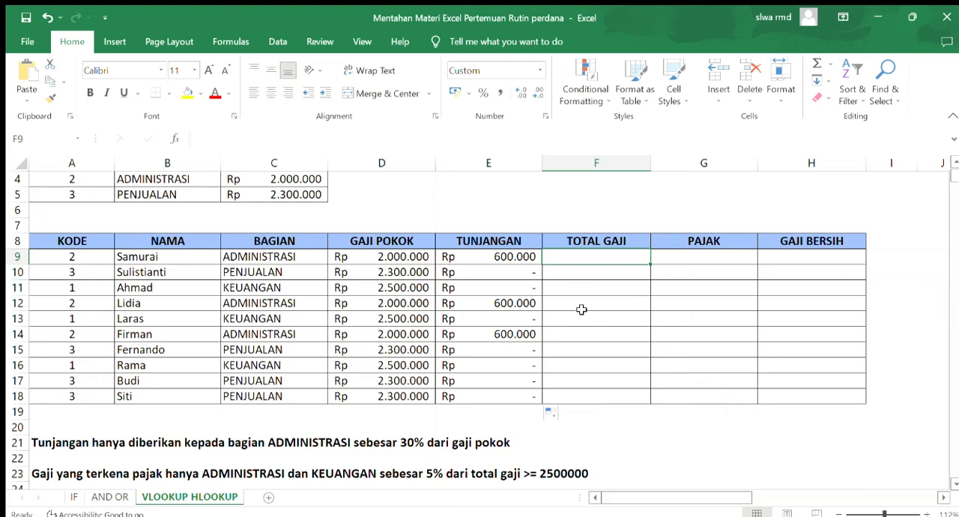
pyautogui.write('=')
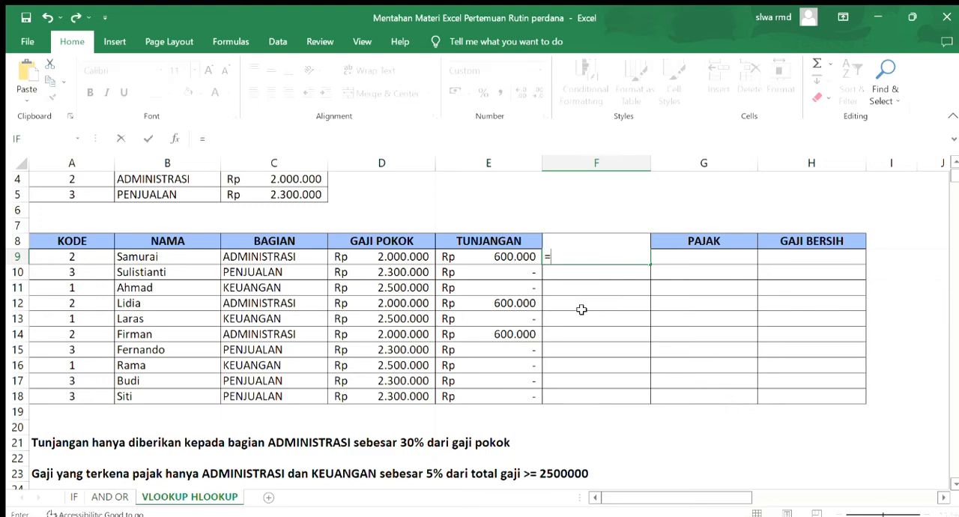
pyautogui.click(389, 256)
pyautogui.write('+')
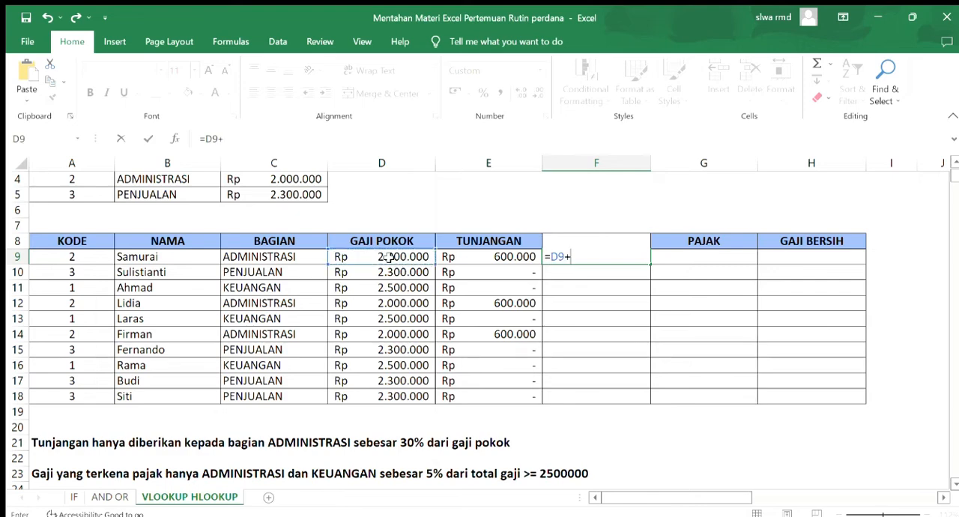
pyautogui.click(452, 260)
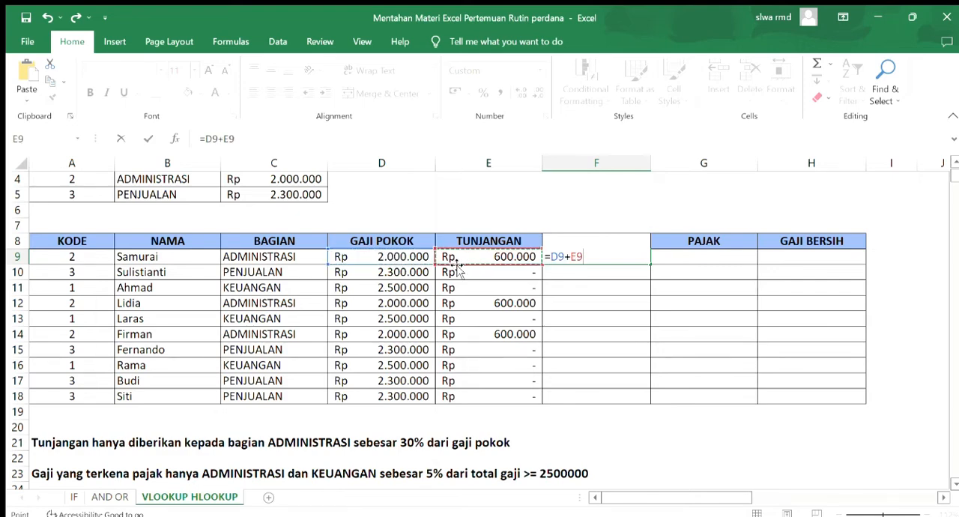
pyautogui.press('Return')
pyautogui.click(568, 258)
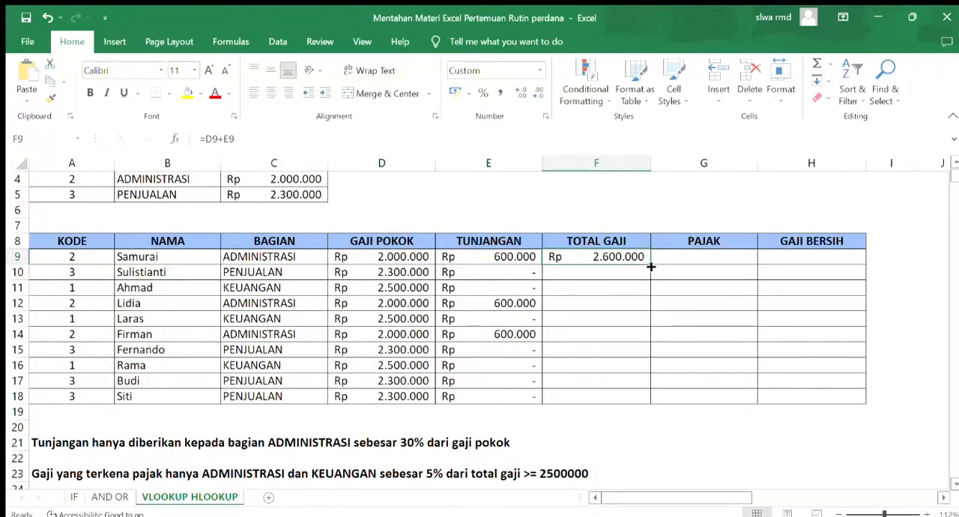
pyautogui.moveTo(652, 267); pyautogui.dragTo(647, 416)
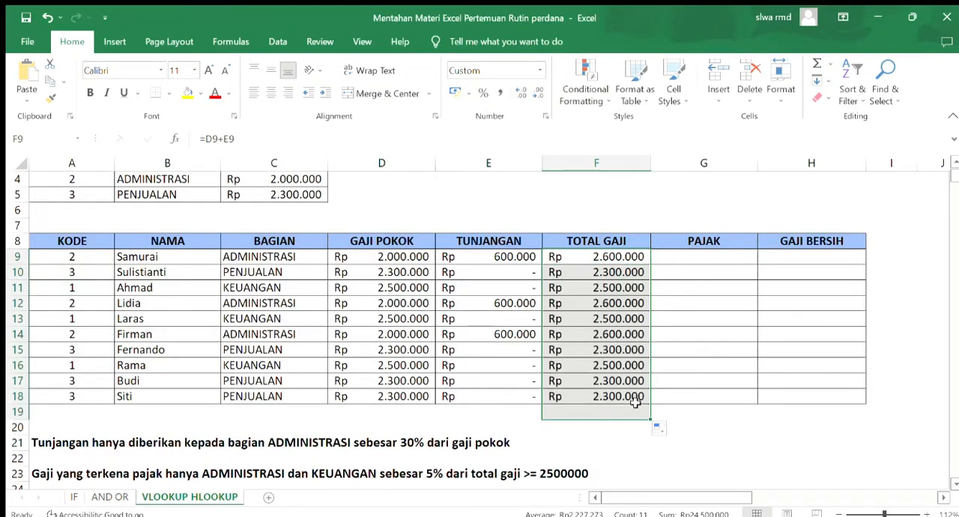
pyautogui.click(636, 411)
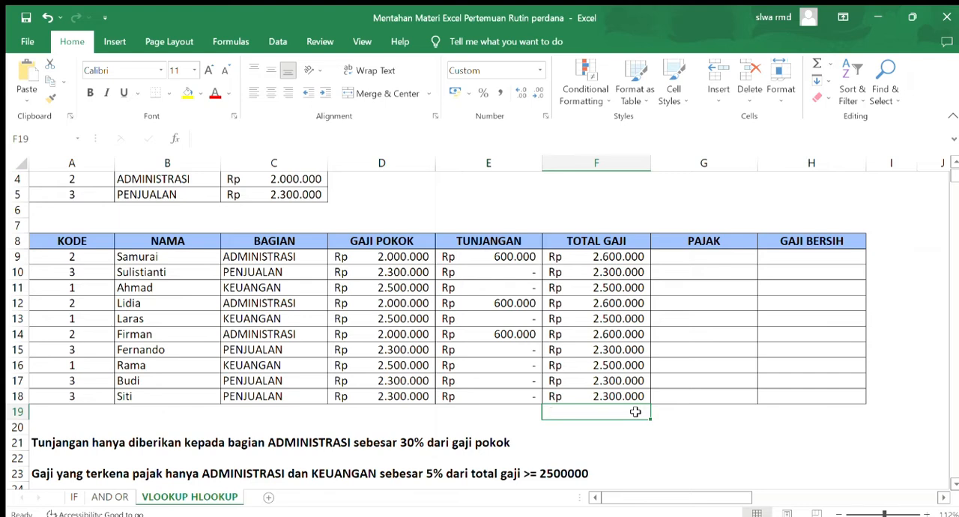
# Compare the BAGIAN and TOTAL GAJI values in rows 9 to 11 with the tax rule in row 23
pyautogui.click(578, 288)
pyautogui.click(575, 256)
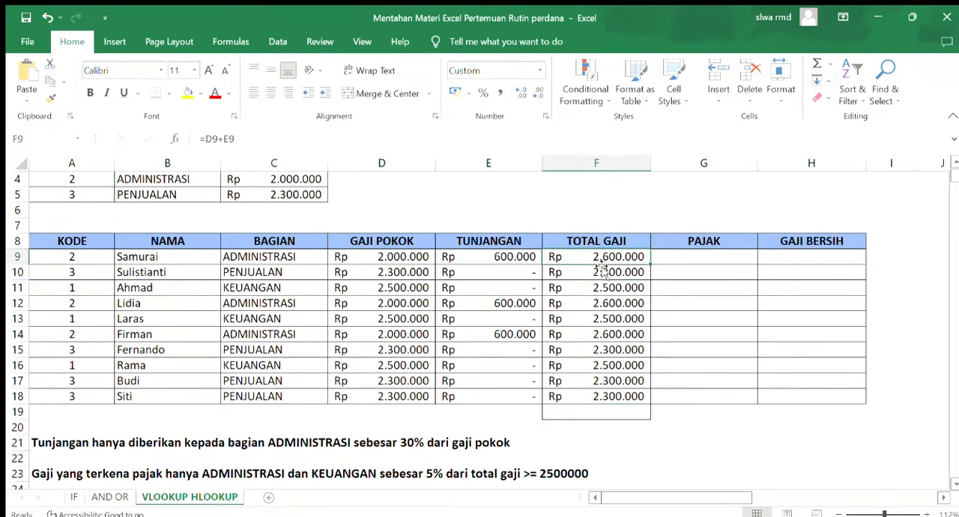
pyautogui.click(233, 274)
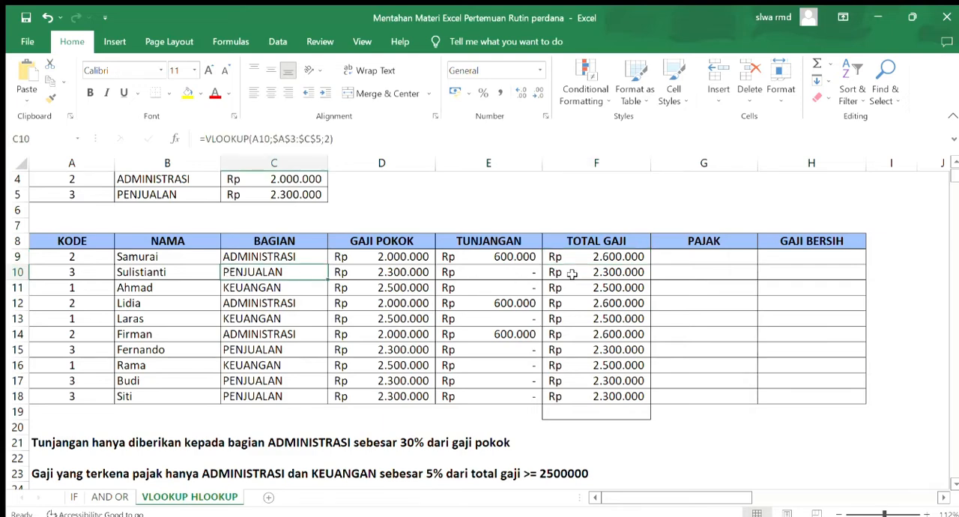
pyautogui.click(572, 274)
pyautogui.click(270, 288)
pyautogui.click(571, 291)
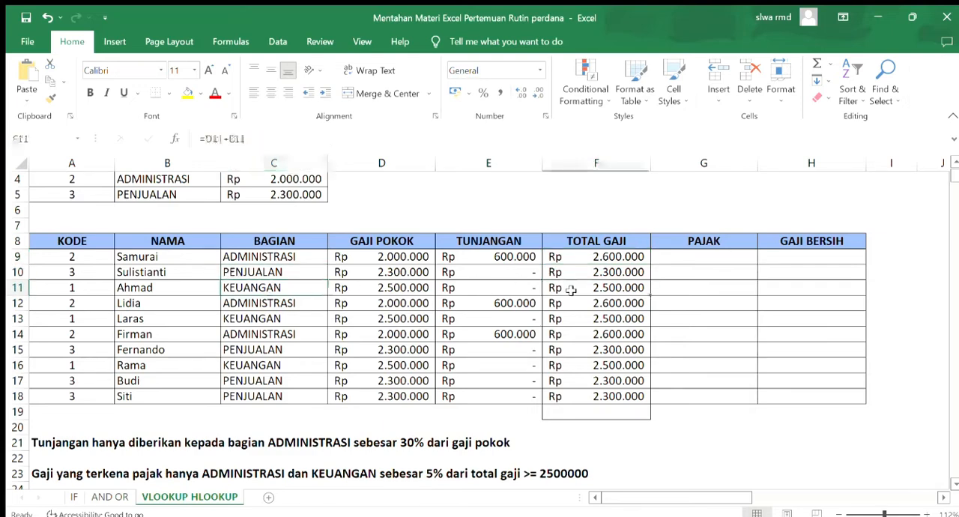
# Select the first PAJAK cell, G9, for the tax formula
pyautogui.click(668, 257)
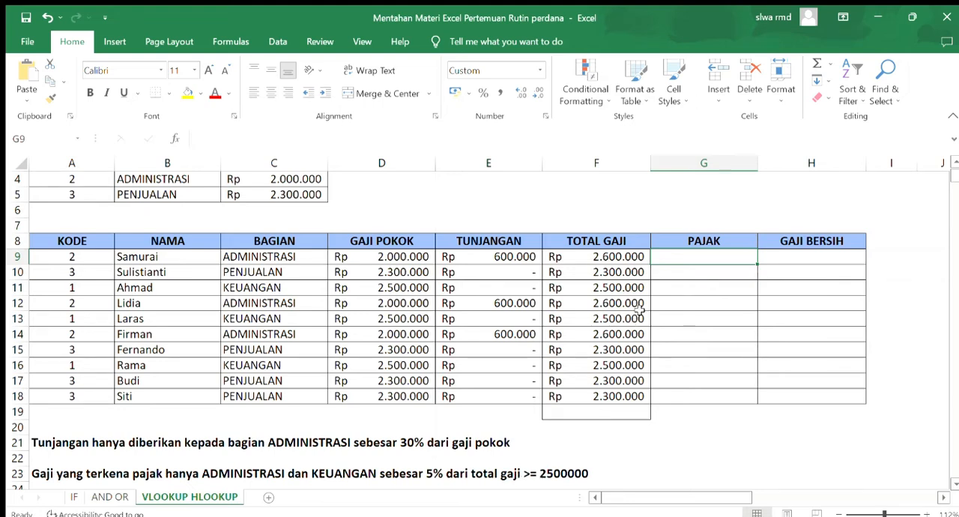
# Enter =IF(A9=2;F9*5%;IF(A9=1;F9*5%;0)) in the first PAJAK cell, G9
pyautogui.doubleClick(741, 255)
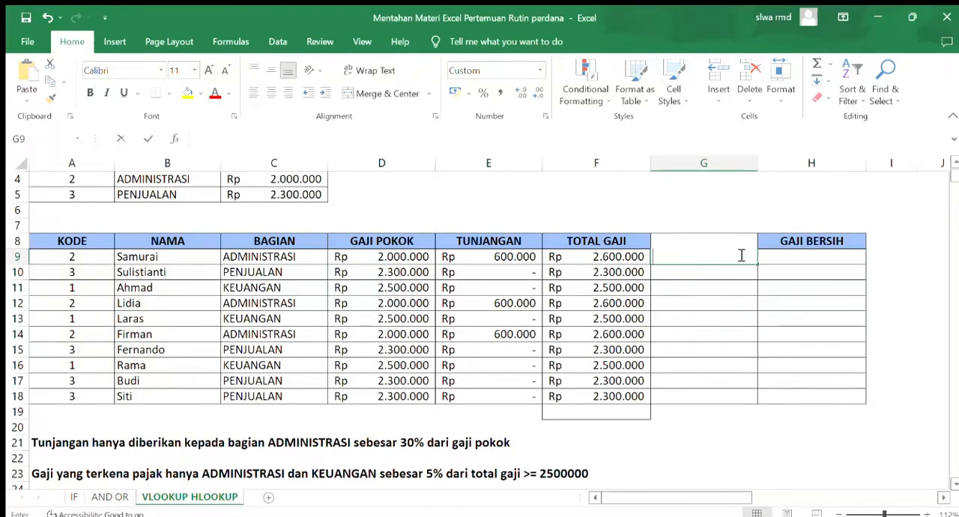
pyautogui.write('=IF(')
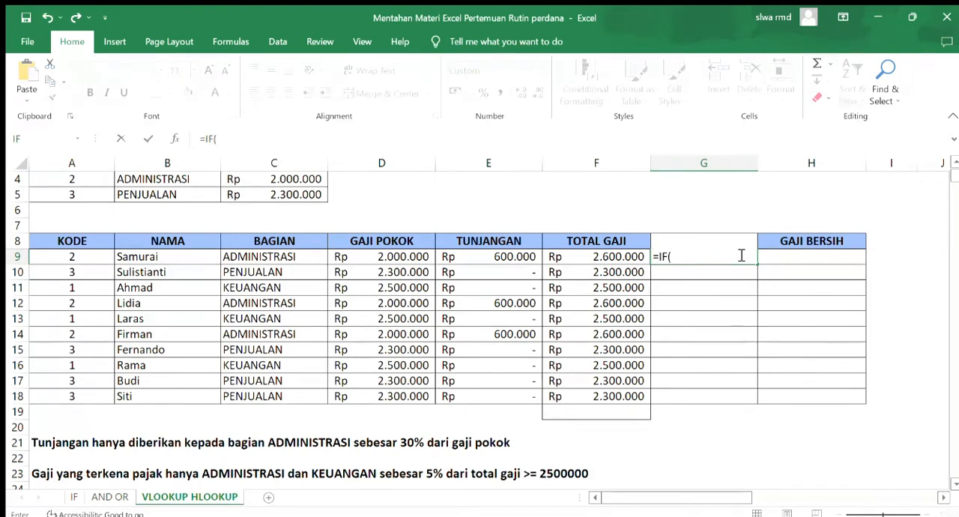
pyautogui.click(72, 256)
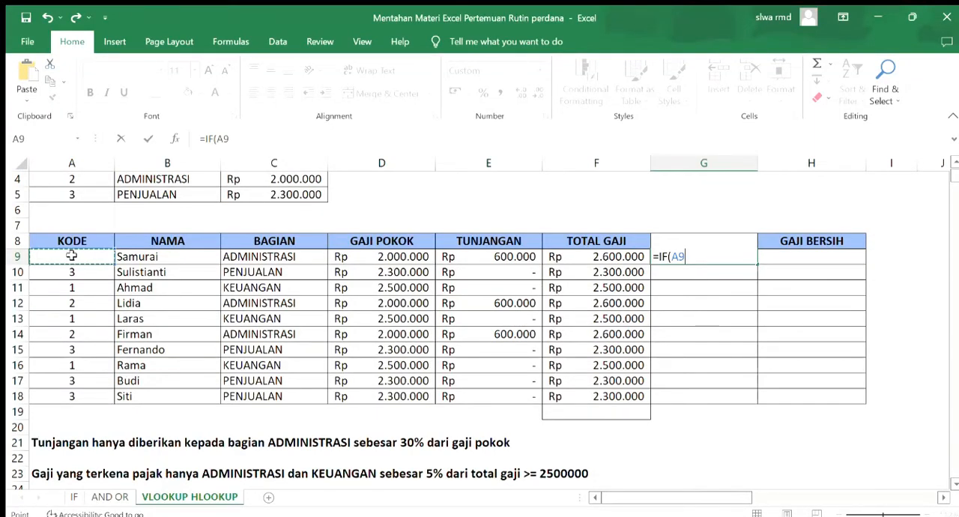
pyautogui.write('=2;')
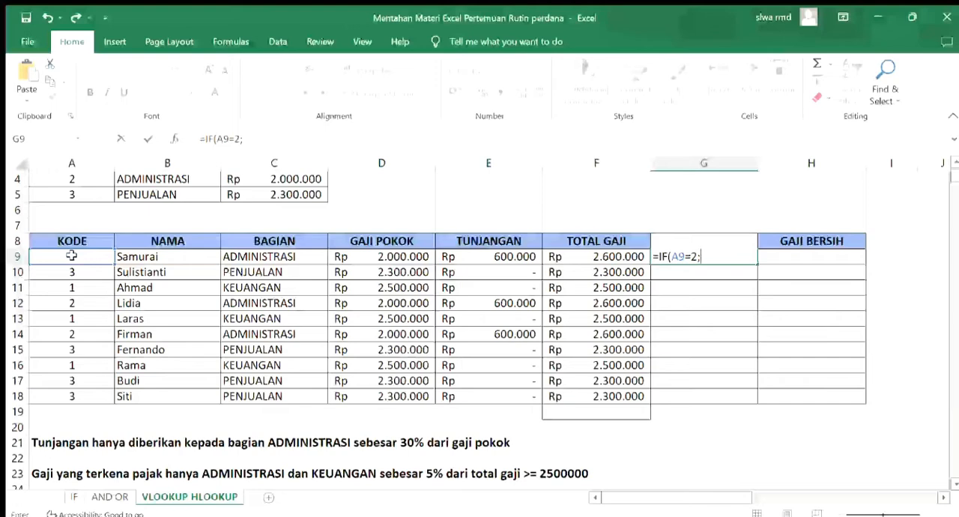
pyautogui.click(579, 259)
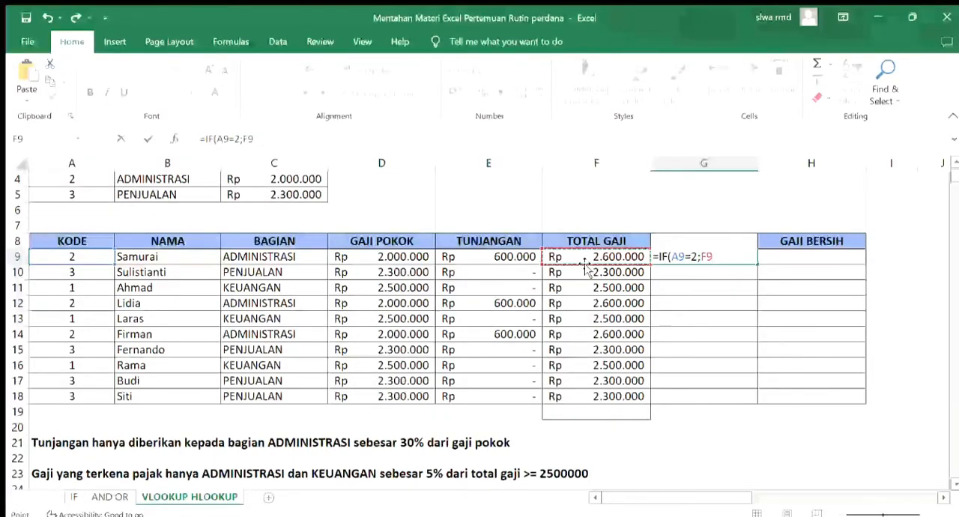
pyautogui.write('*5')
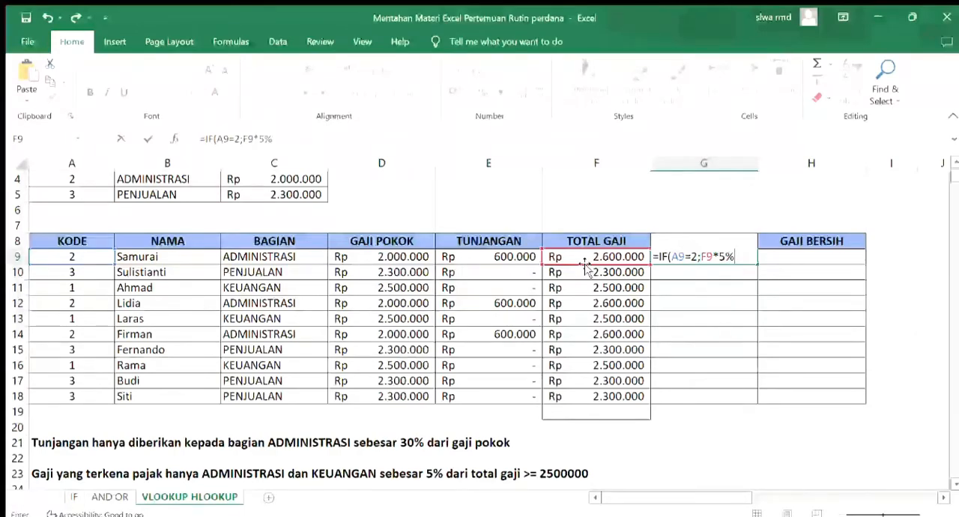
pyautogui.write('%;IF(')
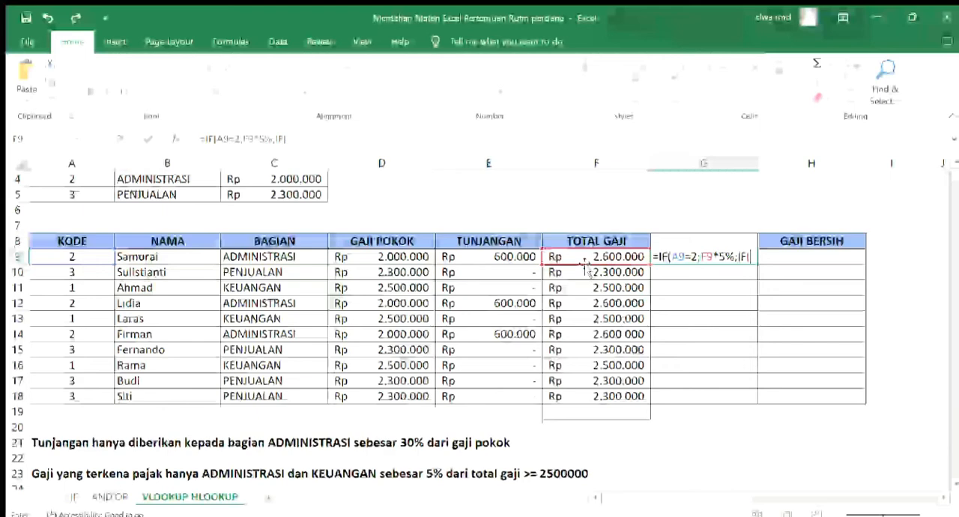
pyautogui.click(62, 257)
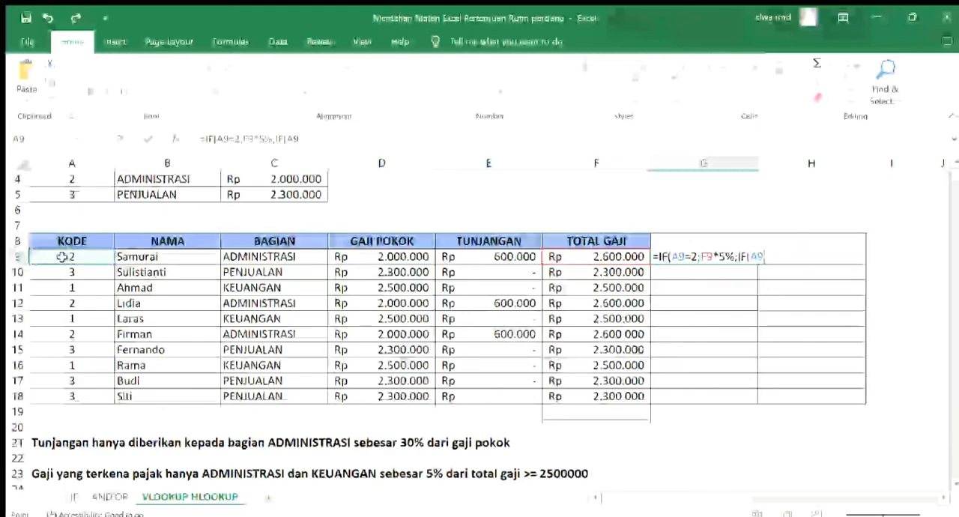
pyautogui.write('=1')
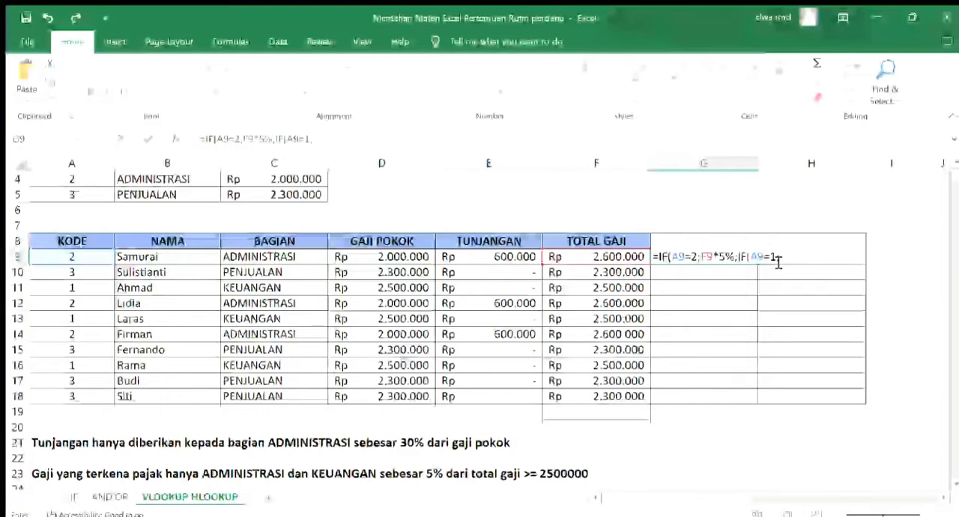
pyautogui.write(';')
pyautogui.click(613, 259)
pyautogui.write('*5')
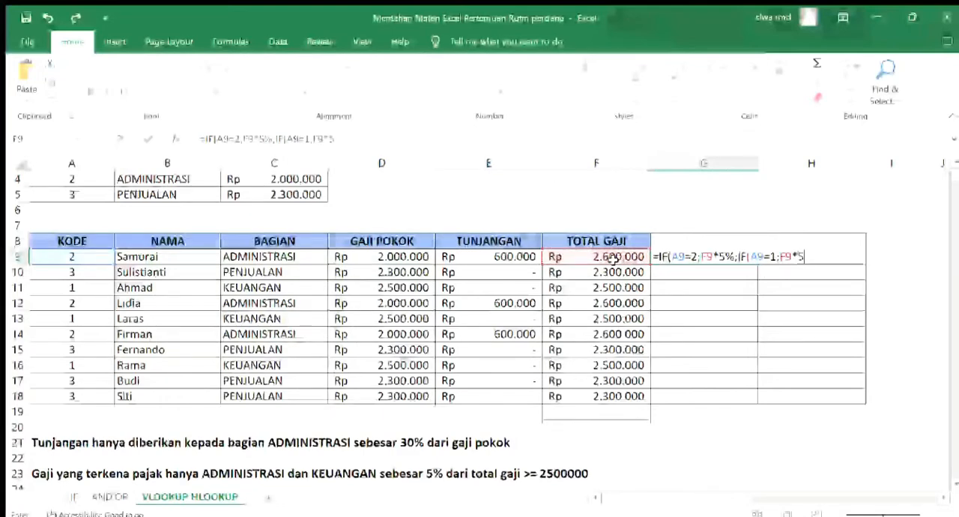
pyautogui.write('%;')
pyautogui.write('IF(A9=1;F9*5%;0)')
pyautogui.press('Return')
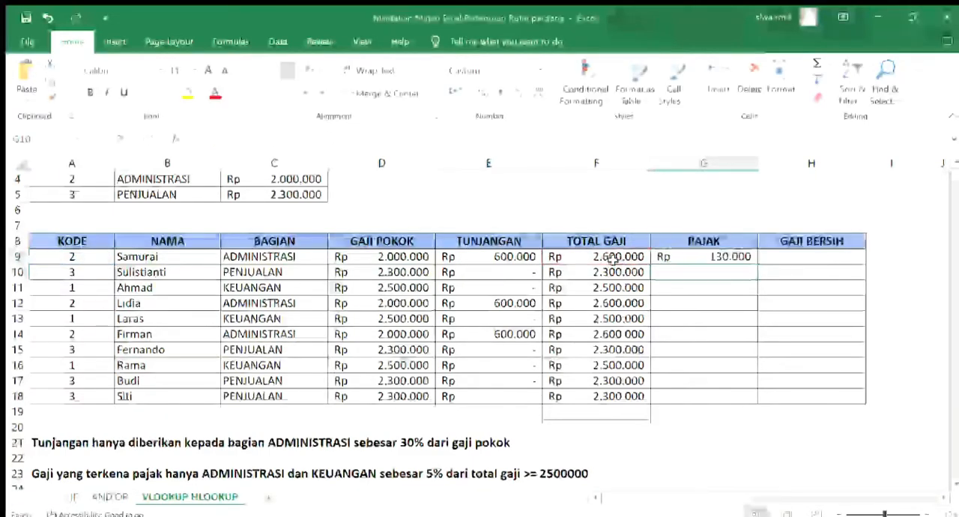
# Copy the PAJAK formula from G9 down to G18 and check rows 9 to 11 against the BAGIAN column
pyautogui.click(735, 258)
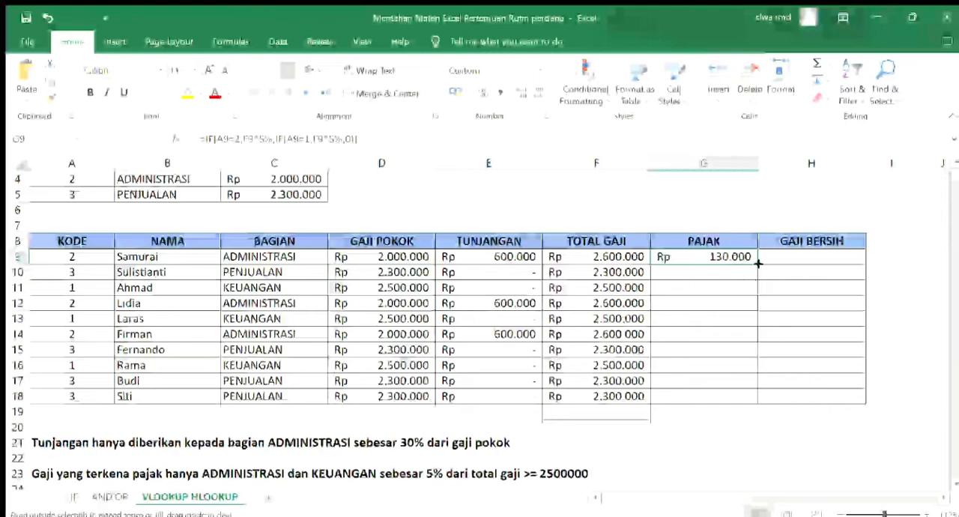
pyautogui.moveTo(757, 264); pyautogui.dragTo(757, 397)
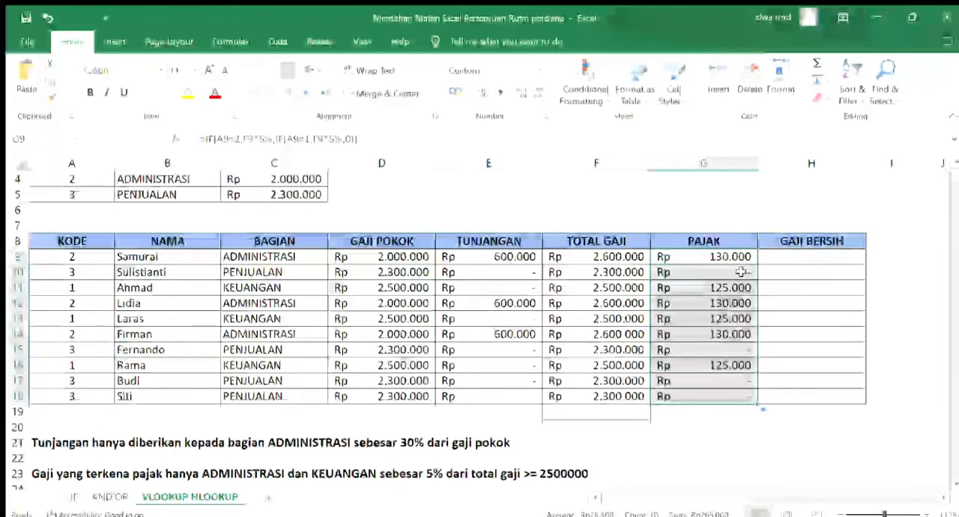
pyautogui.press('Down')
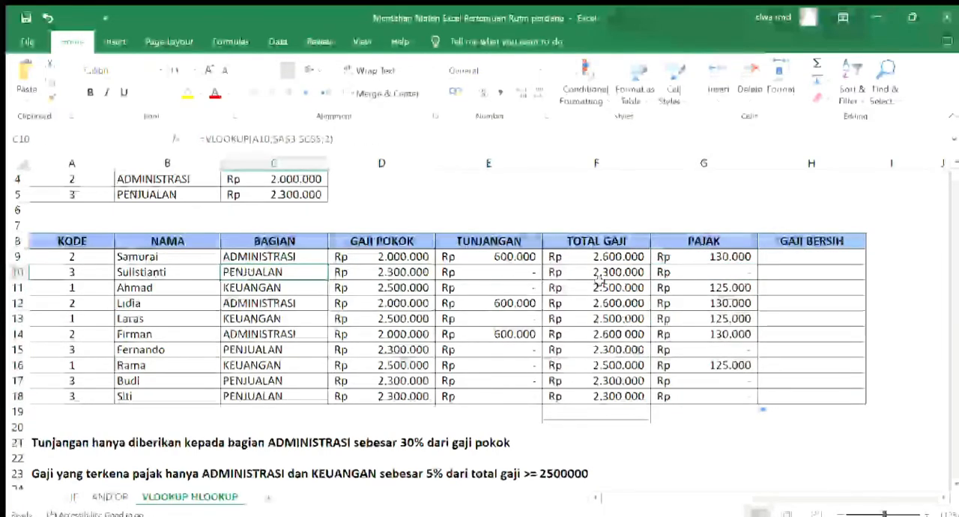
pyautogui.click(294, 259)
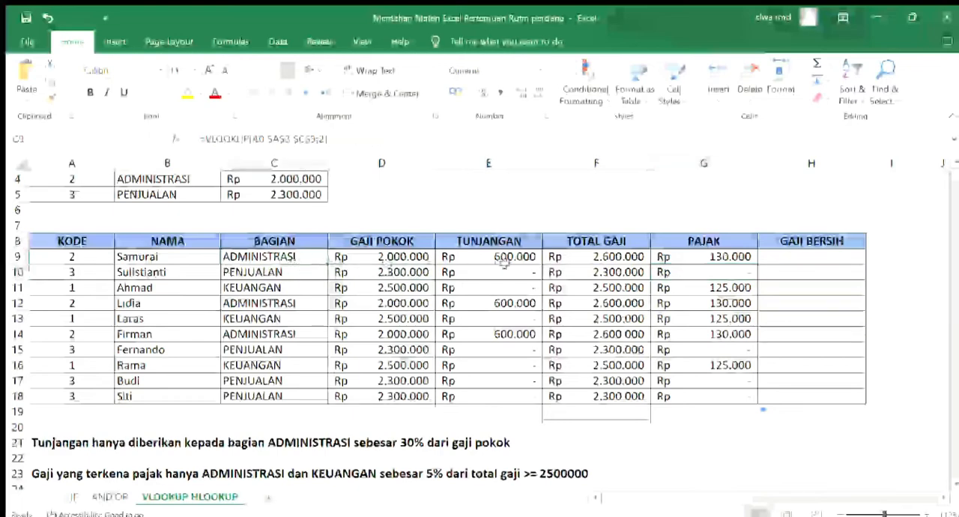
pyautogui.click(667, 260)
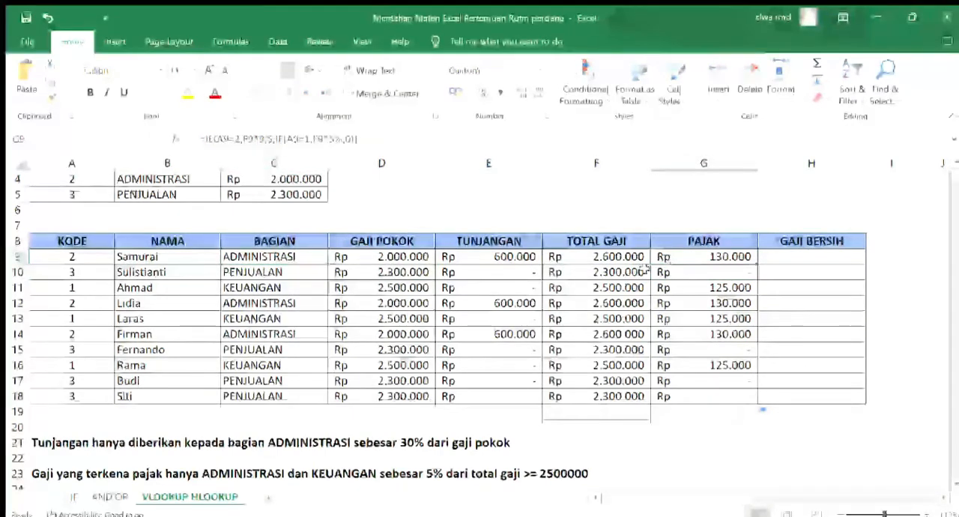
pyautogui.click(304, 291)
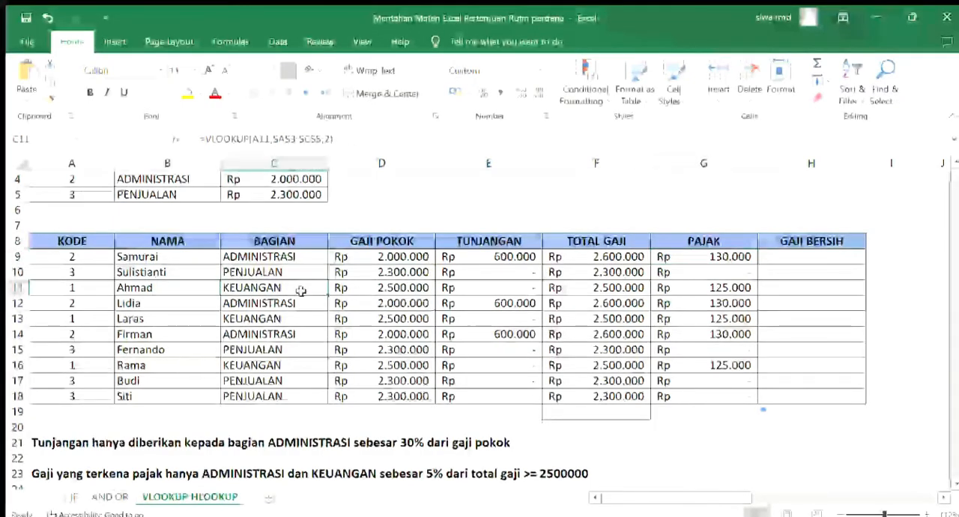
pyautogui.click(709, 290)
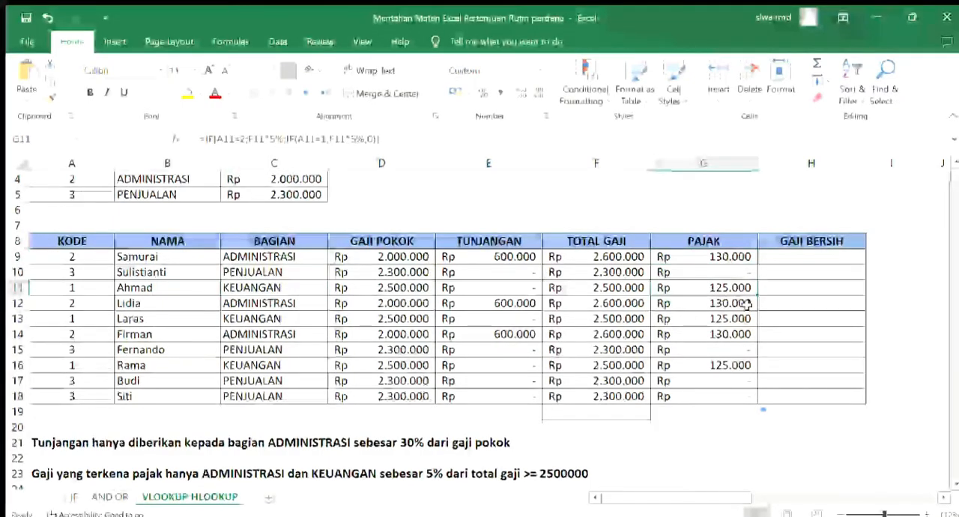
# Enter =F9-G9 in the first GAJI BERSIH cell, H9, and copy it down to H18
pyautogui.click(776, 256)
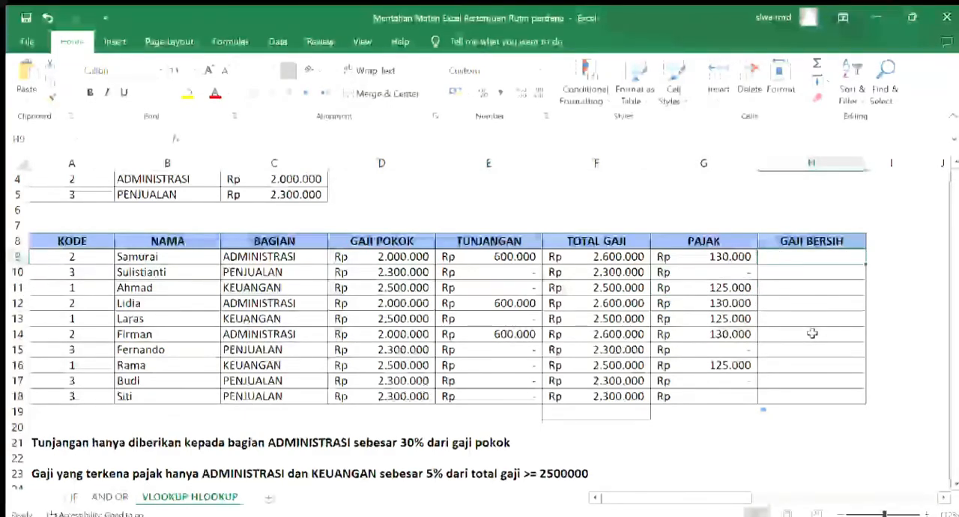
pyautogui.write('=')
pyautogui.click(636, 258)
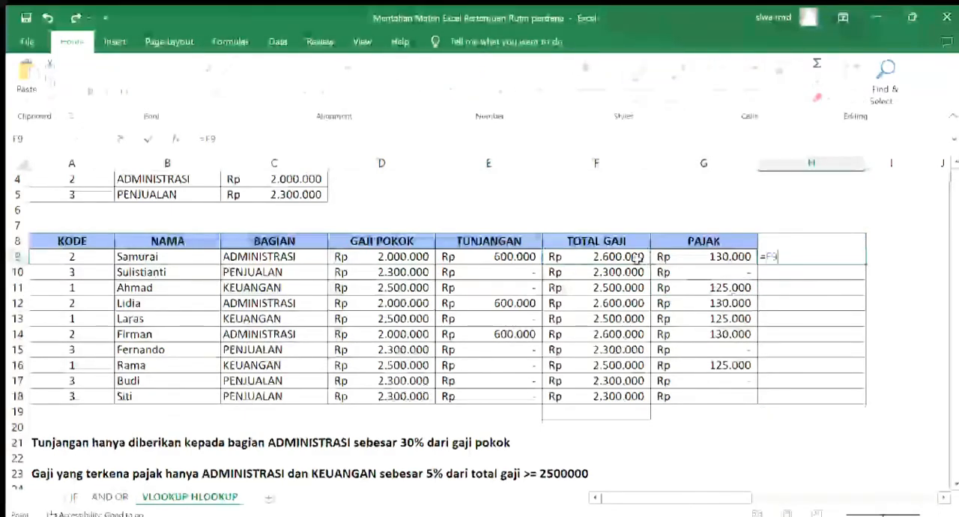
pyautogui.write('-')
pyautogui.click(654, 257)
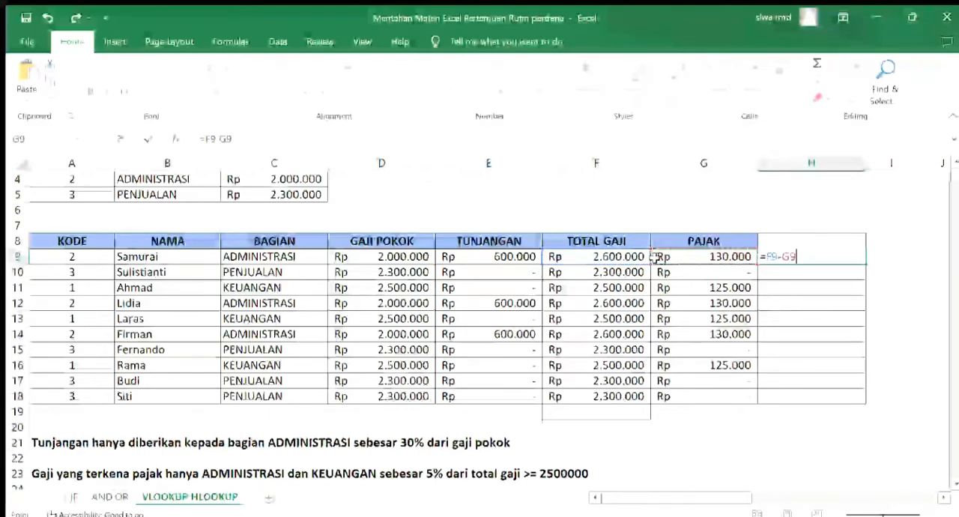
pyautogui.hotkey('ctrl', 'Return')
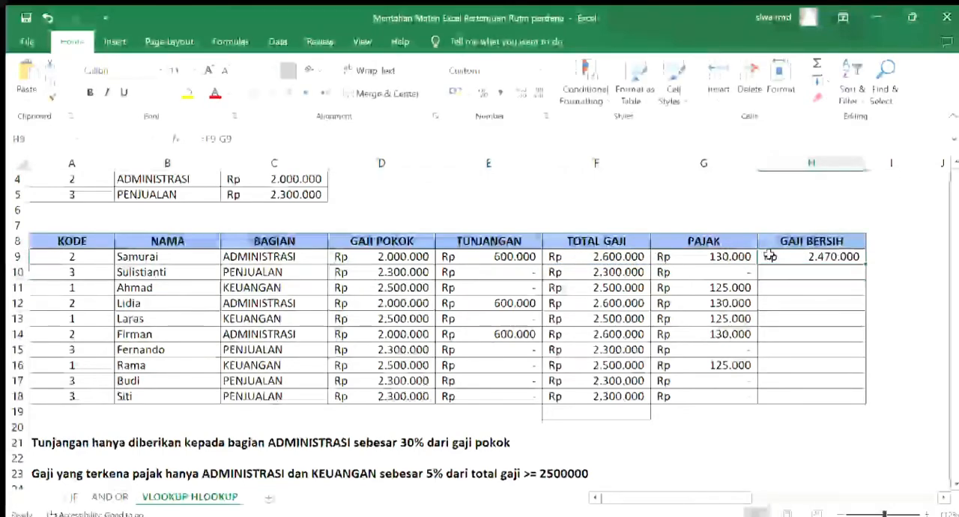
pyautogui.moveTo(856, 259); pyautogui.dragTo(863, 401)
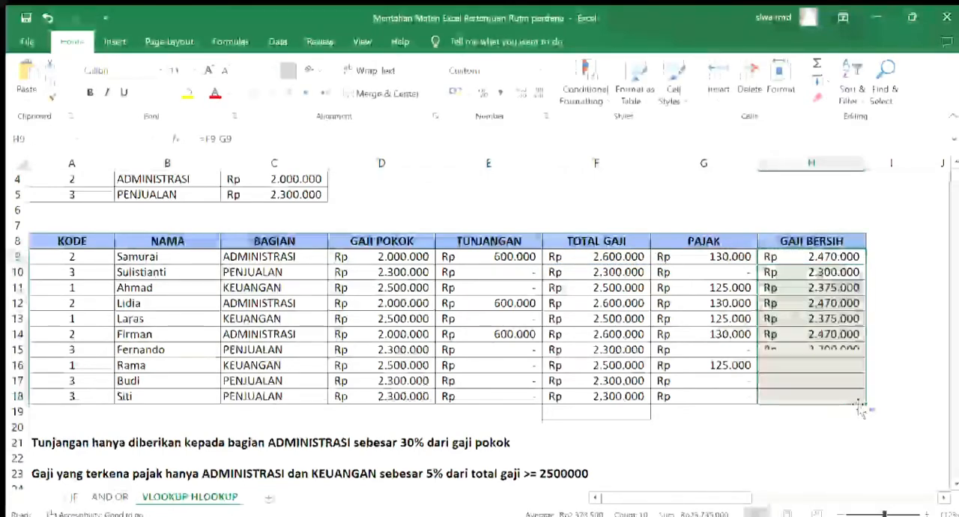
pyautogui.click(843, 257)
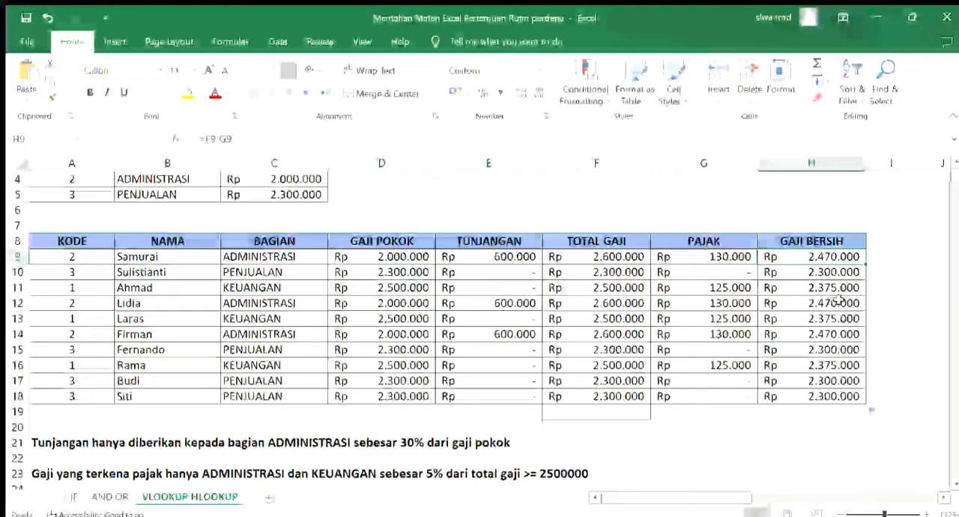
pyautogui.click(852, 415)
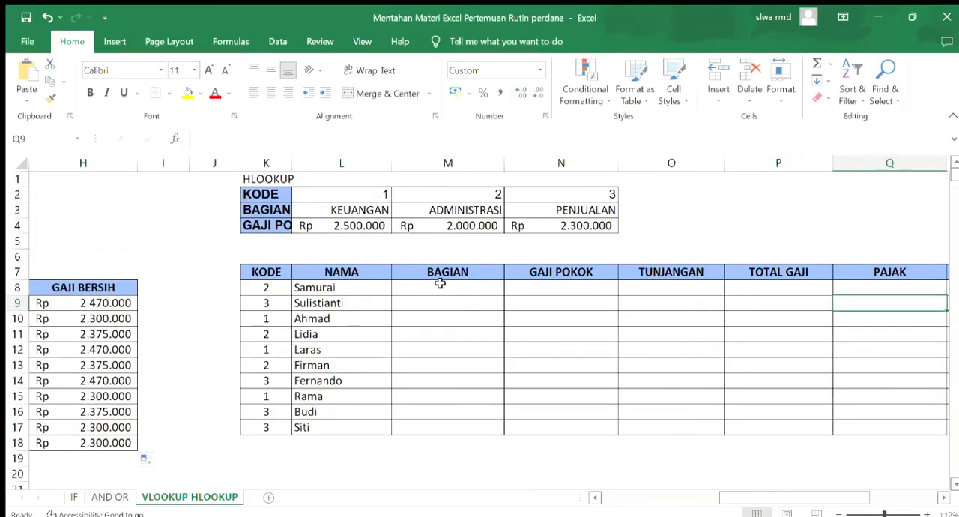
# Enter =HLOOKUP(K8;$L$2:$N$4;2) in the first BAGIAN cell of the HLOOKUP table, M8
pyautogui.click(428, 288)
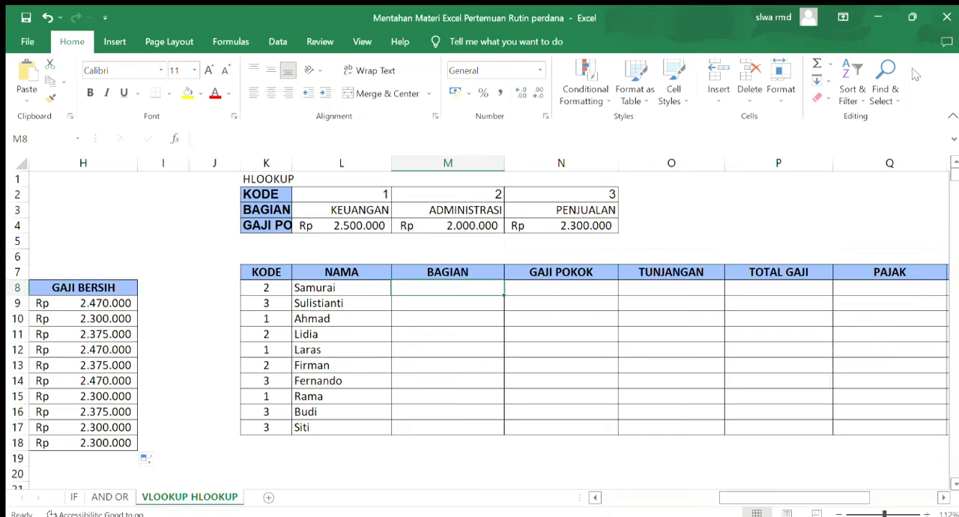
pyautogui.doubleClick(489, 291)
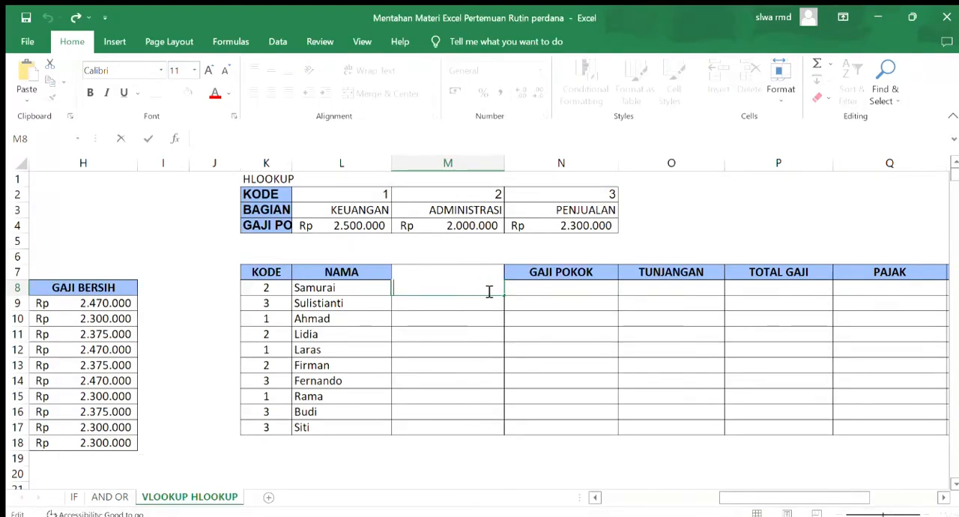
pyautogui.write('=H')
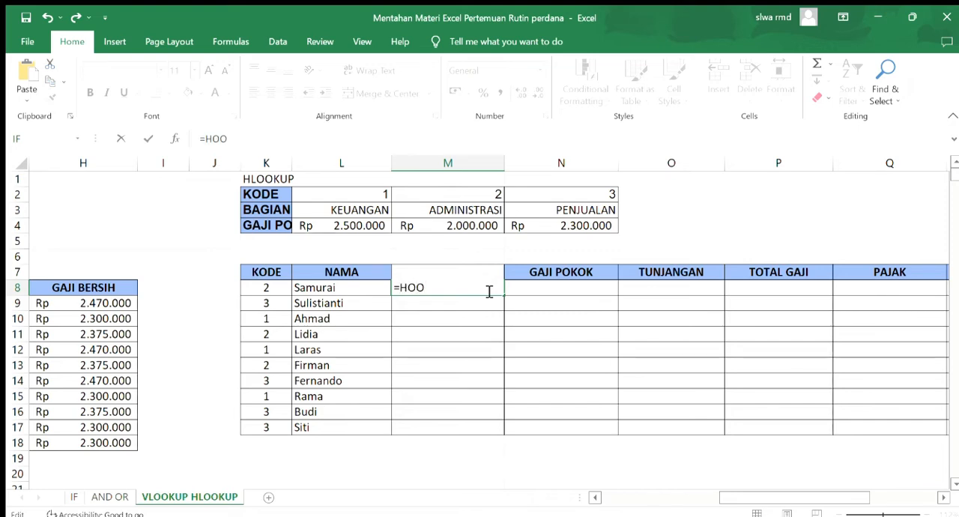
pyautogui.write('LOOKU')
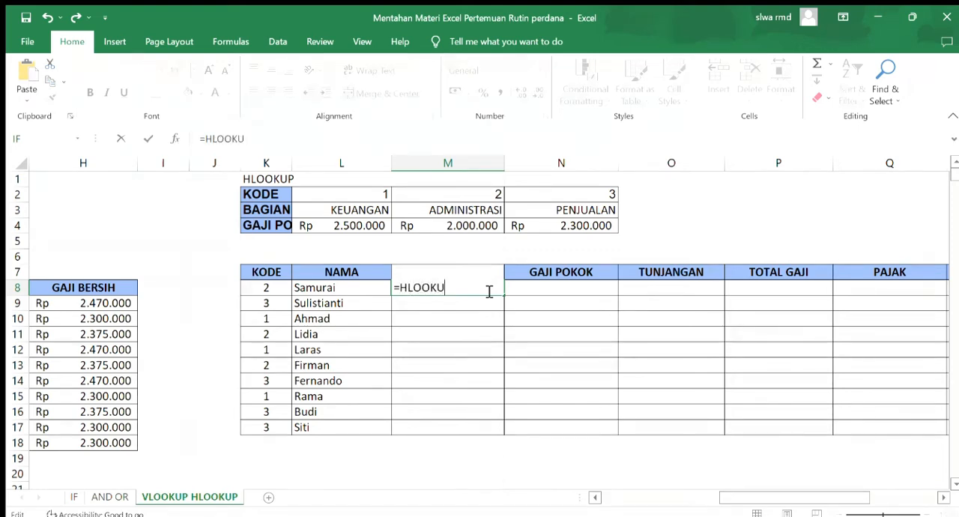
pyautogui.write('P(')
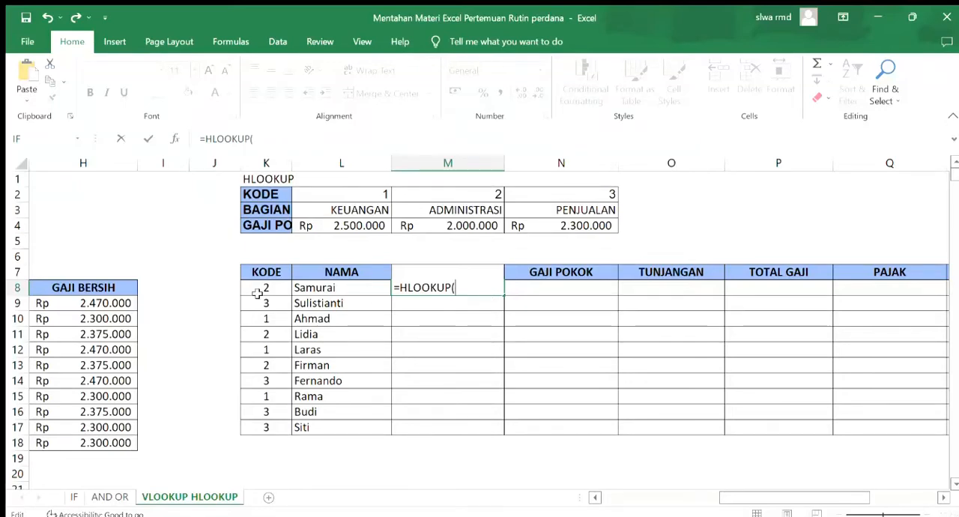
pyautogui.click(259, 294)
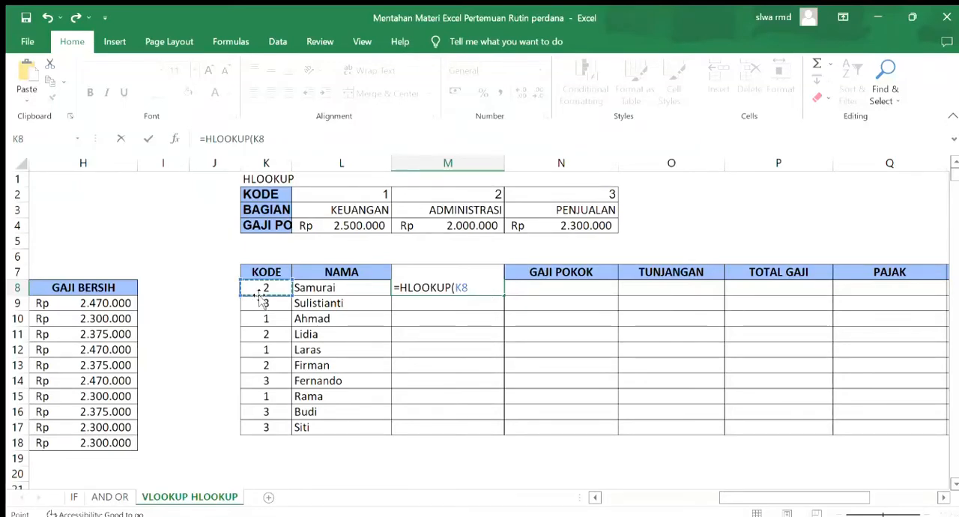
pyautogui.write(';')
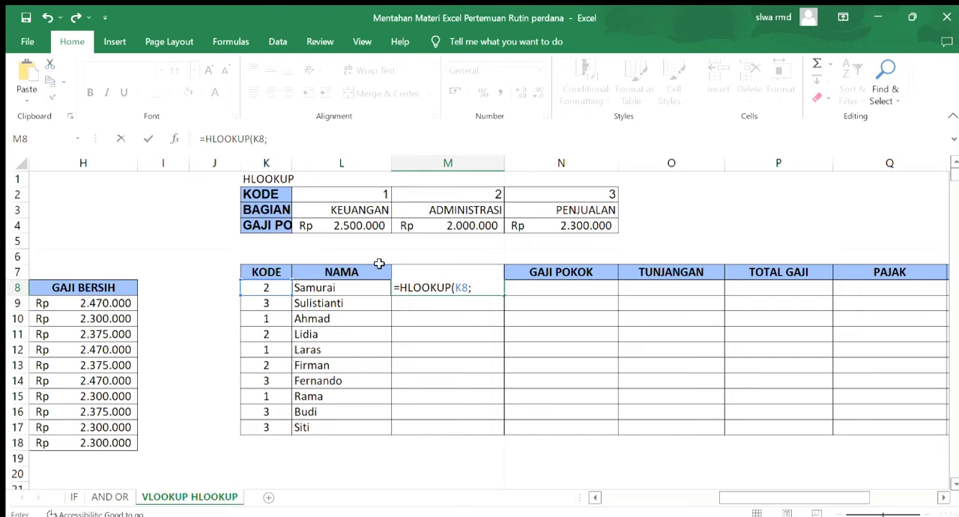
pyautogui.moveTo(314, 196); pyautogui.dragTo(518, 227)
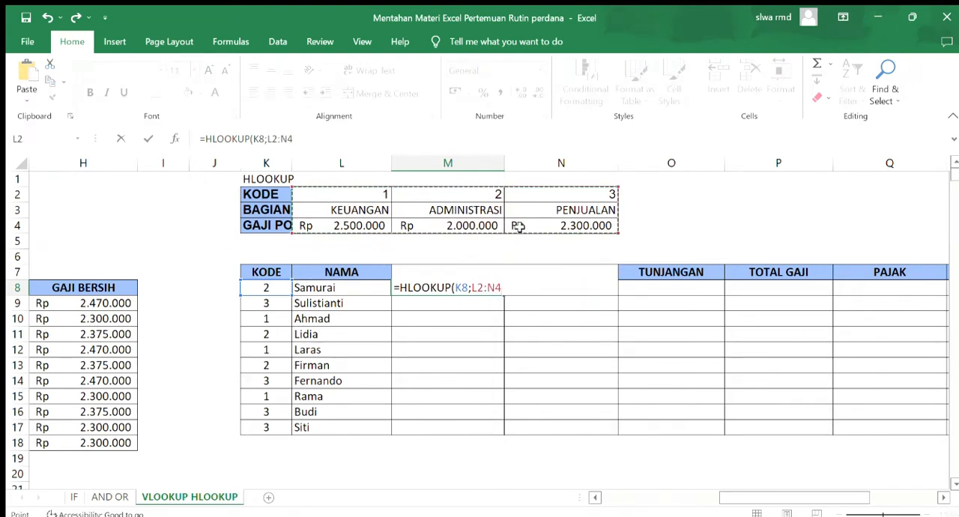
pyautogui.press('F4')
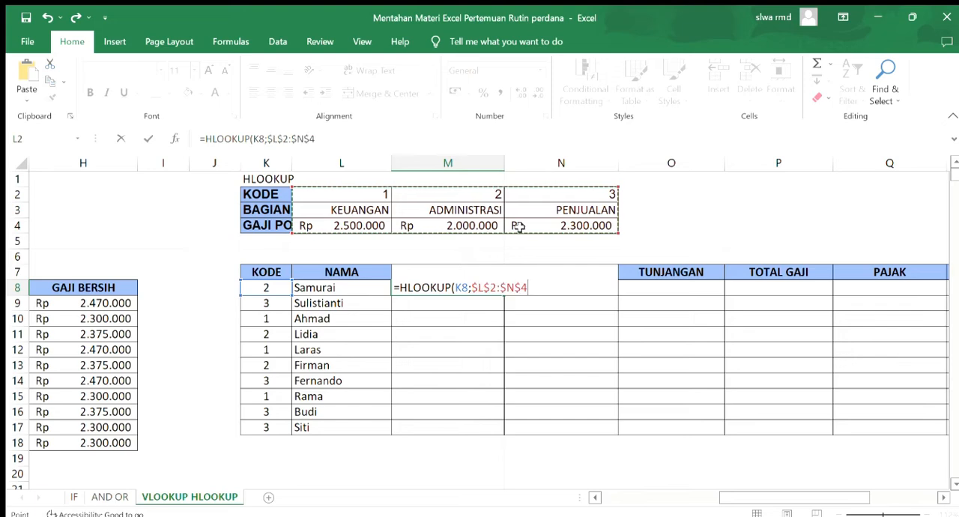
pyautogui.write(';')
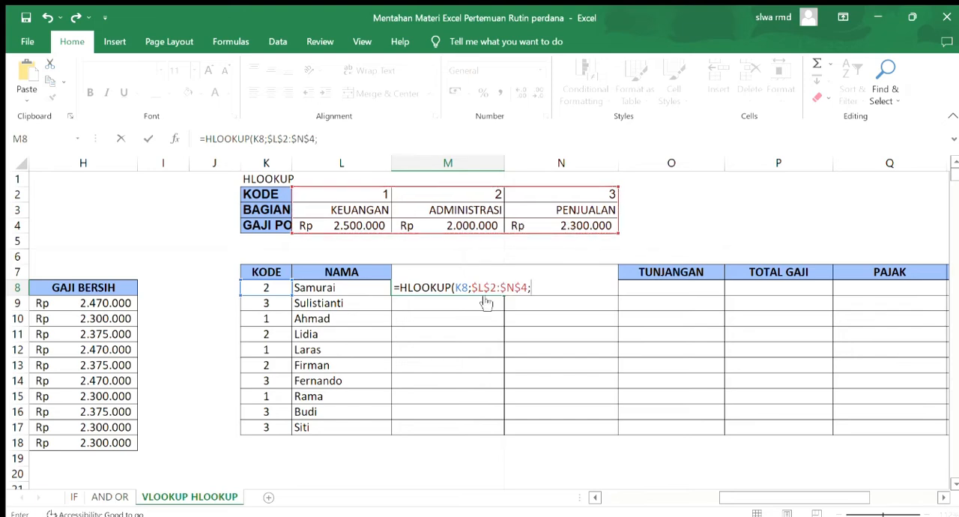
pyautogui.write('2)')
pyautogui.hotkey('ctrl', 'Return')
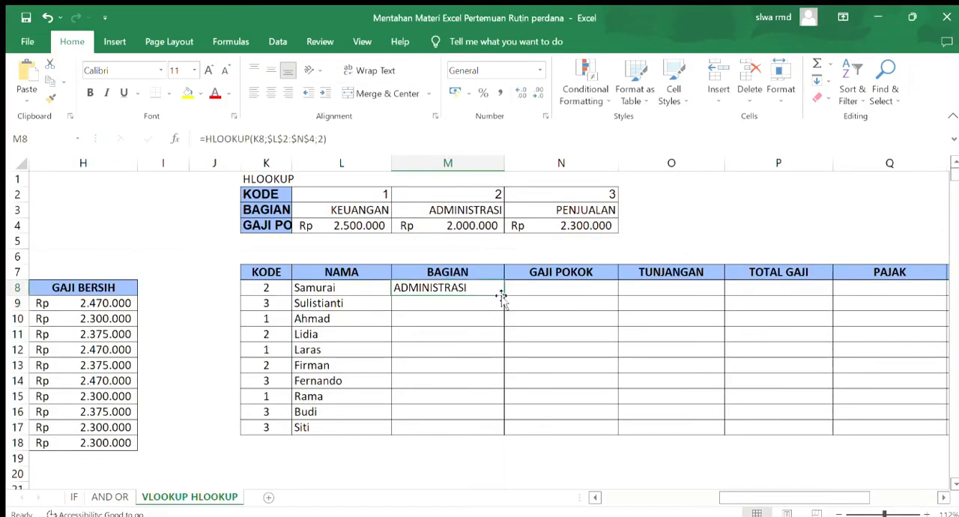
# Copy the BAGIAN formula from M8 down to M17 and check the first rows against their KODE
pyautogui.moveTo(504, 296); pyautogui.dragTo(500, 435)
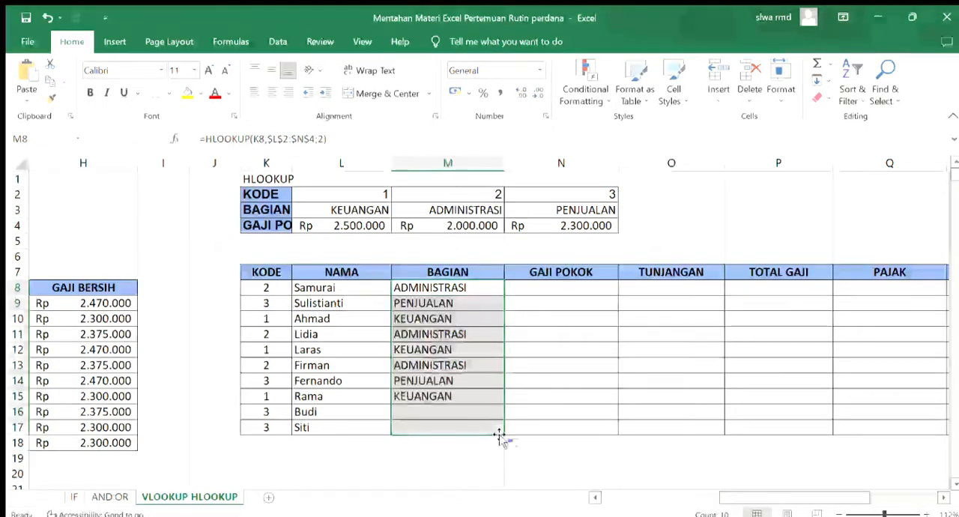
pyautogui.click(445, 290)
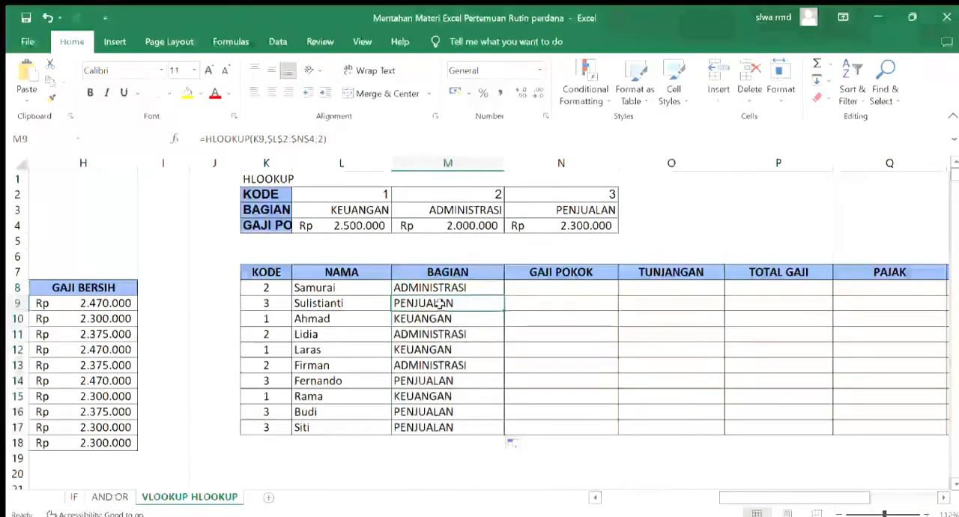
pyautogui.click(271, 290)
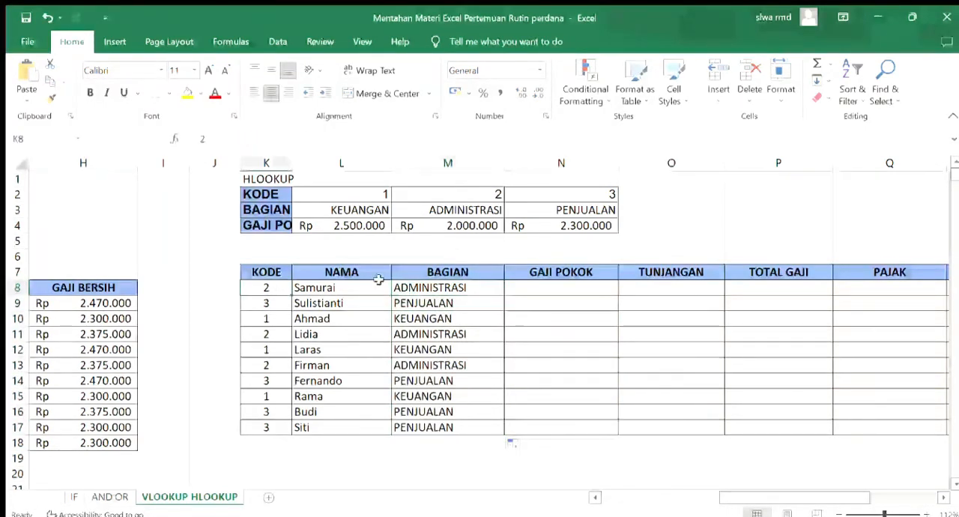
pyautogui.click(431, 285)
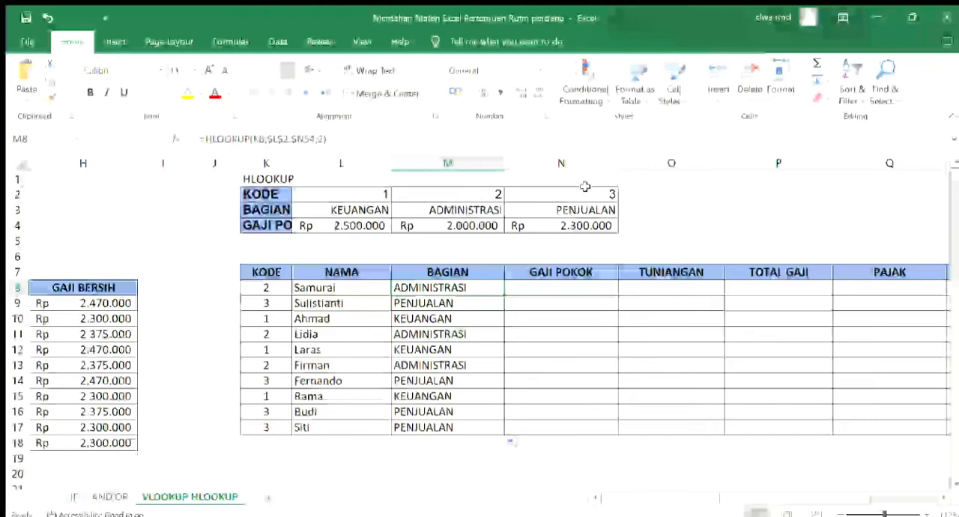
# Enter =HLOOKUP(K8;$L$2:$N$4;3) in the first GAJI POKOK cell of the HLOOKUP table, N8
pyautogui.click(599, 292)
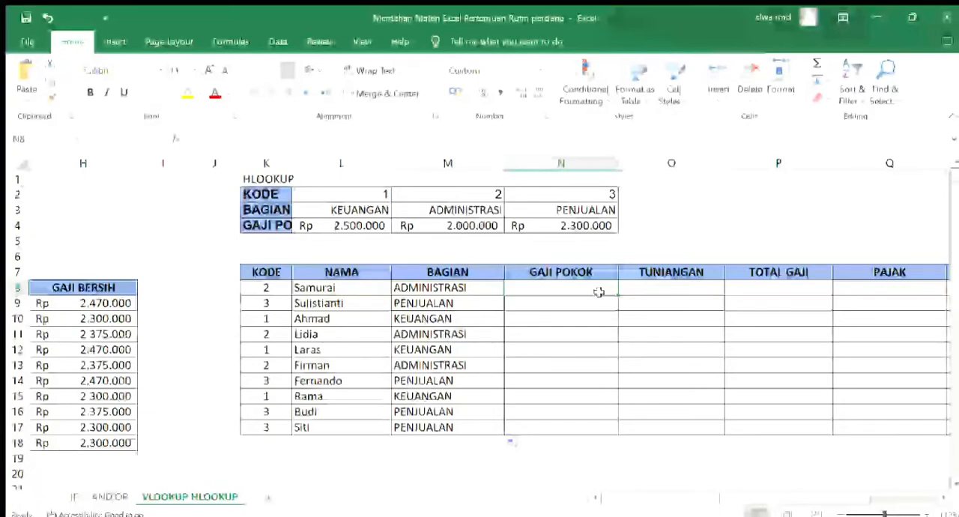
pyautogui.write('=')
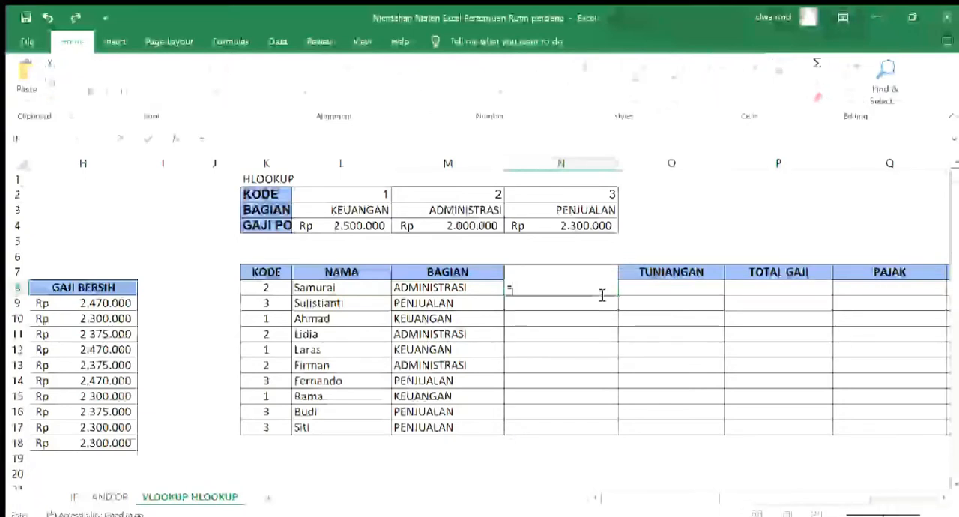
pyautogui.write('HLOOKUP(')
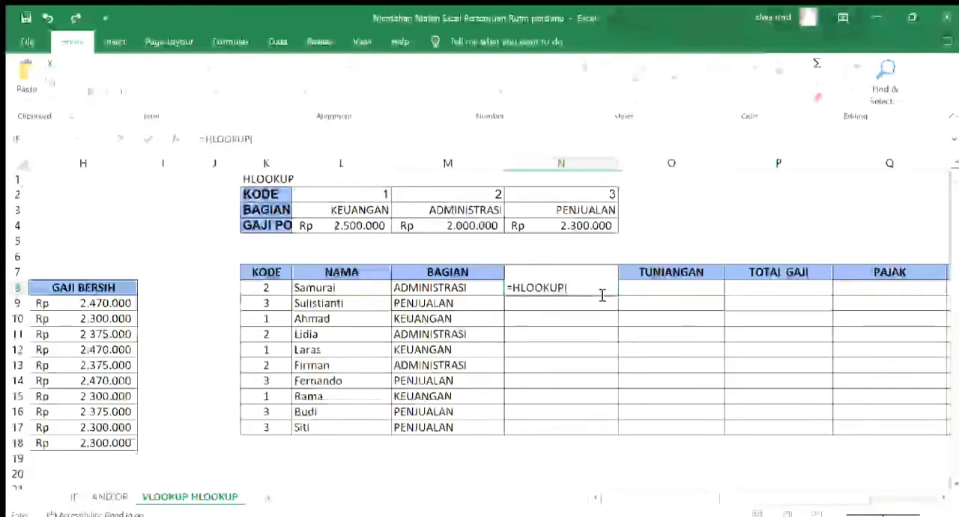
pyautogui.click(276, 287)
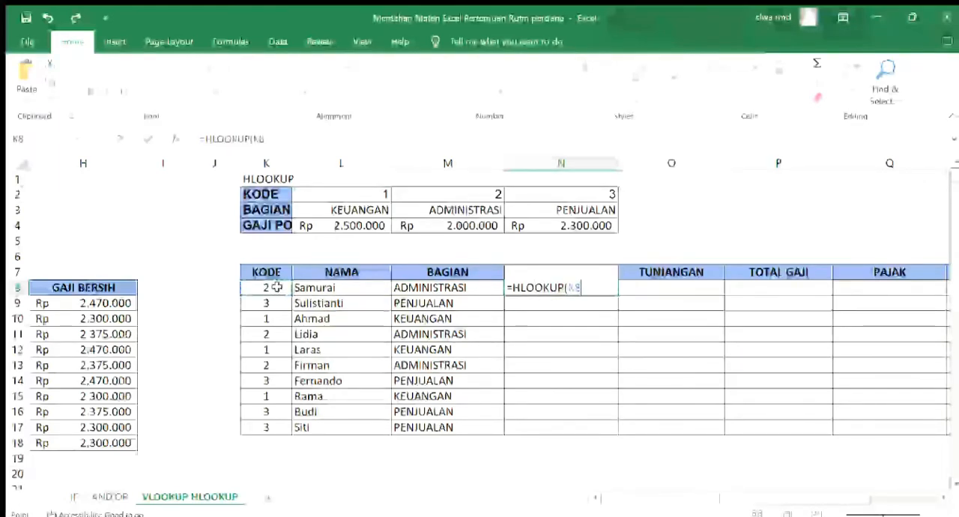
pyautogui.write(';')
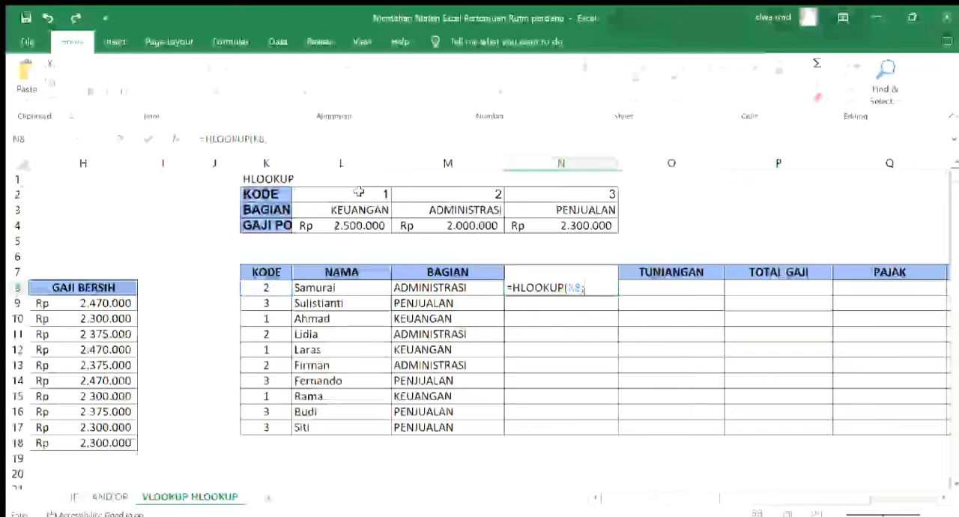
pyautogui.moveTo(375, 192); pyautogui.dragTo(517, 224)
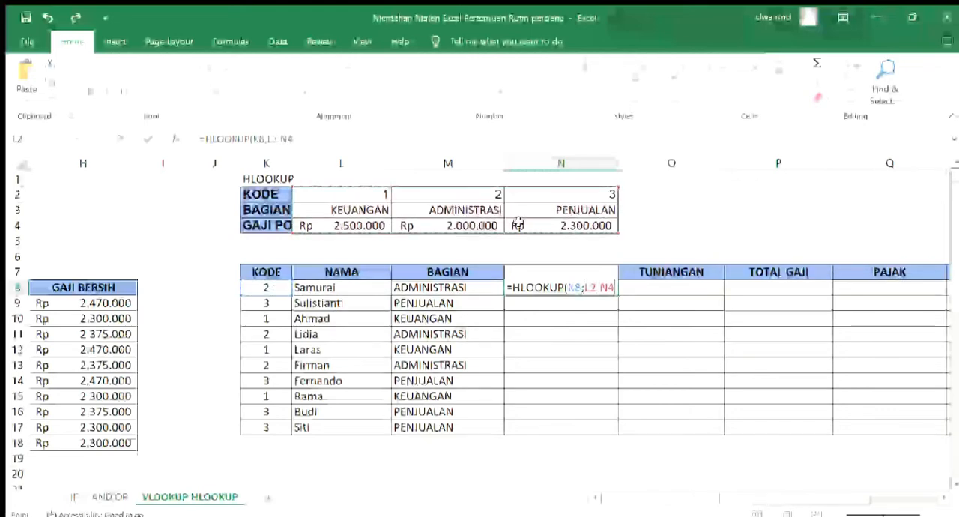
pyautogui.press('F4')
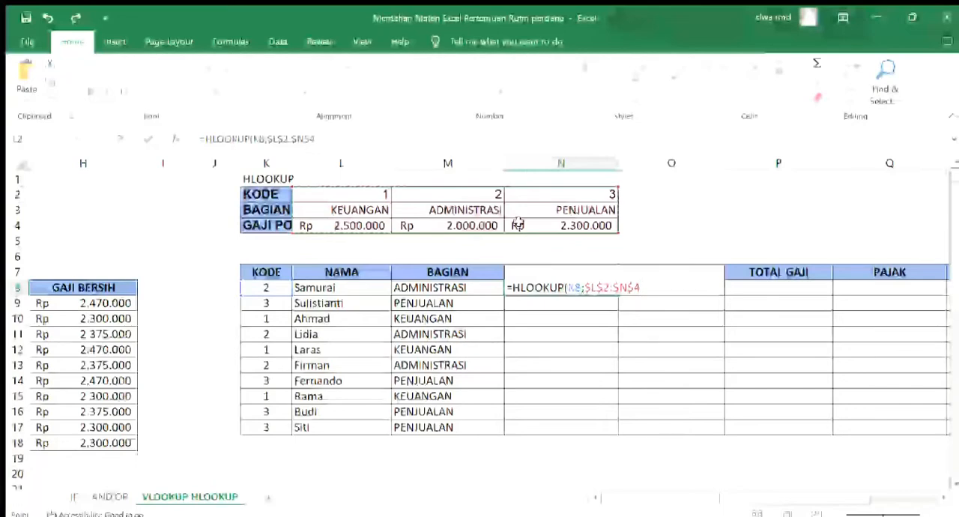
pyautogui.write(';')
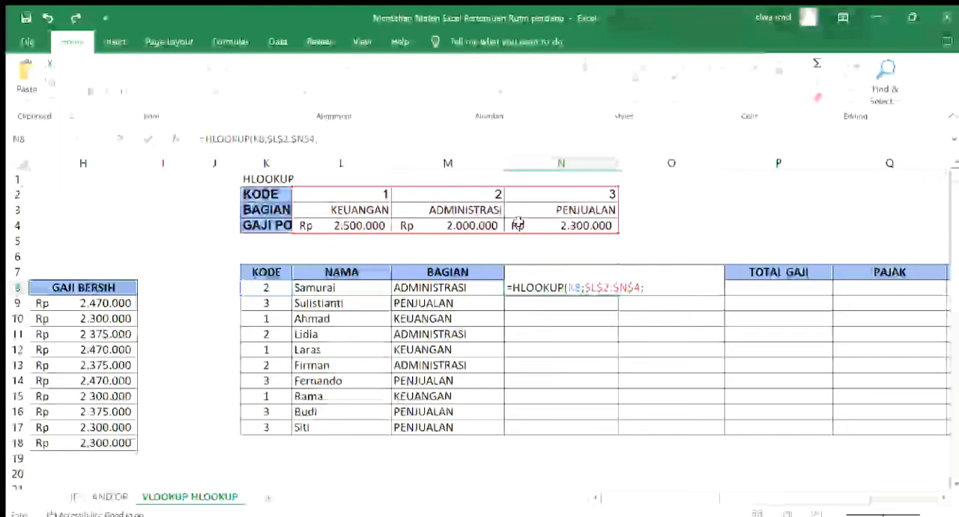
pyautogui.write('3')
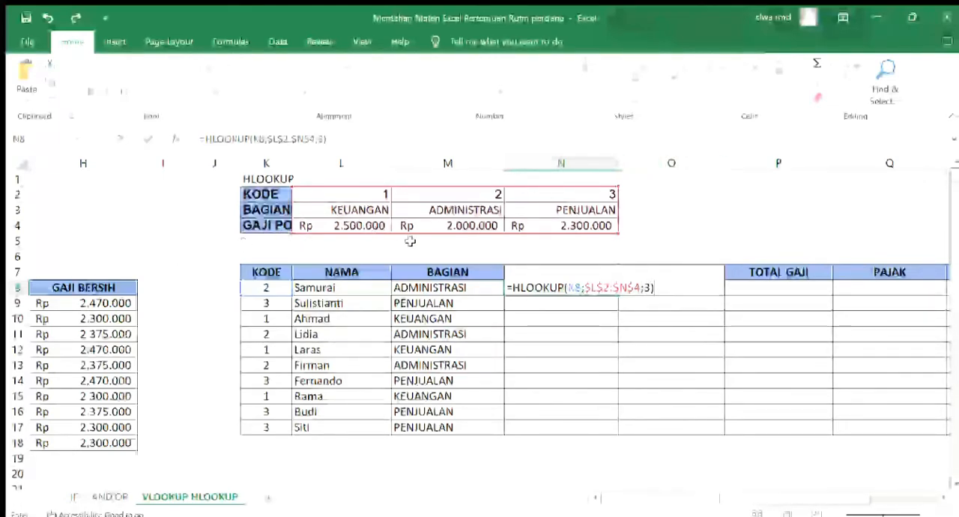
pyautogui.write(')')
pyautogui.press('Return')
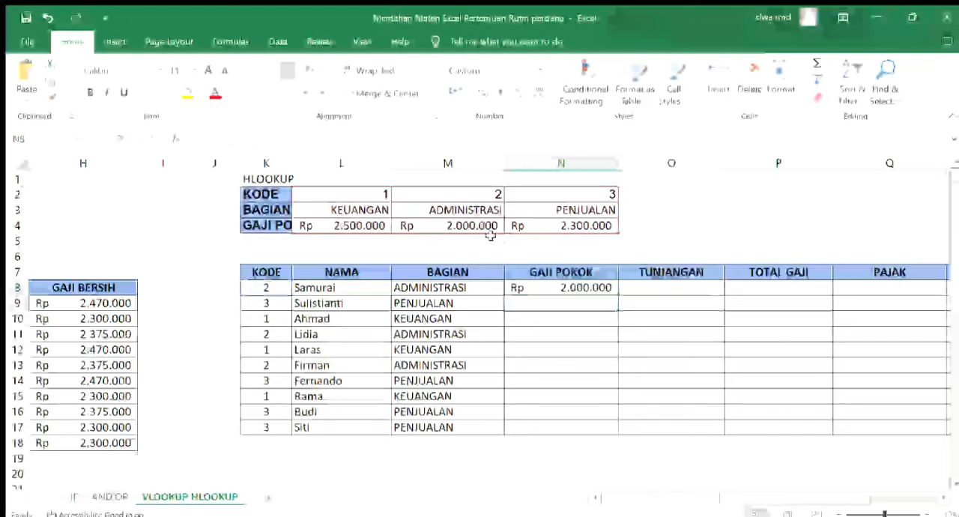
# Copy the GAJI POKOK formula from N8 down to N17
pyautogui.click(593, 285)
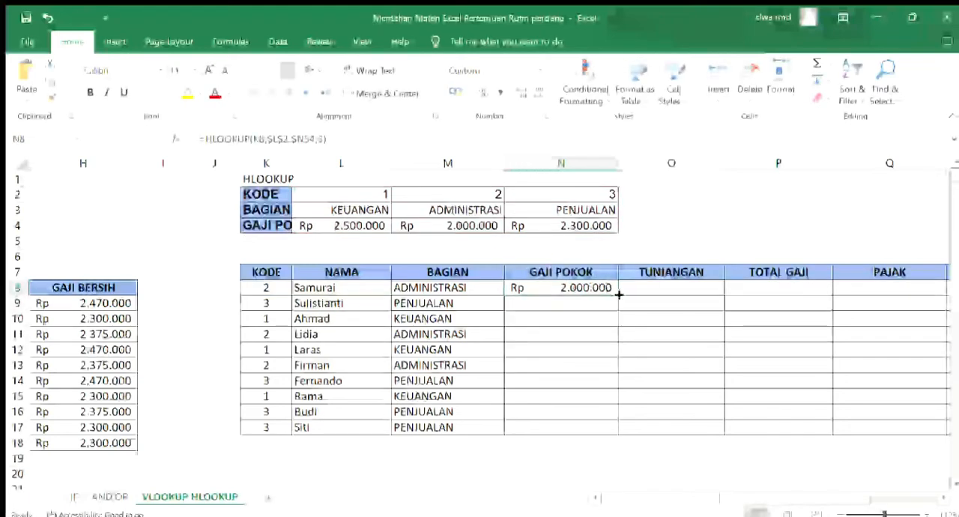
pyautogui.moveTo(619, 294); pyautogui.dragTo(619, 435)
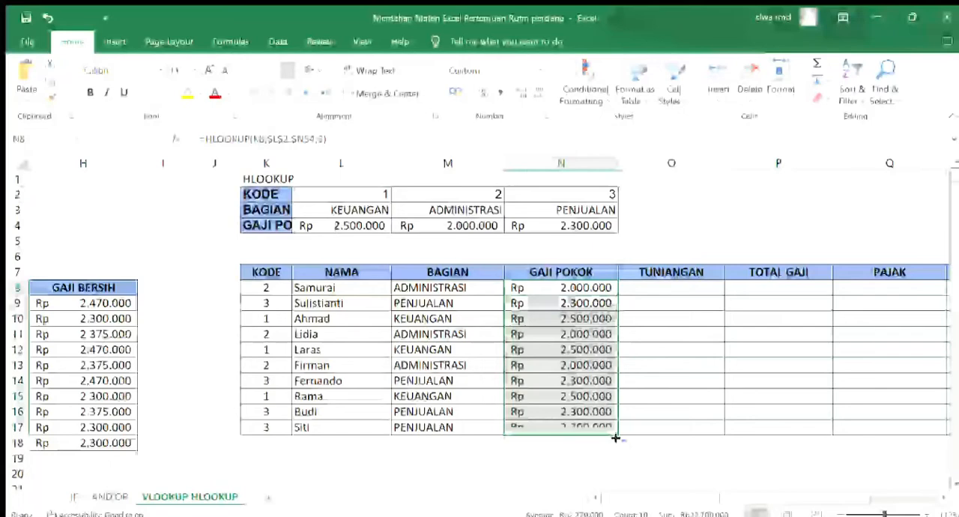
pyautogui.click(548, 290)
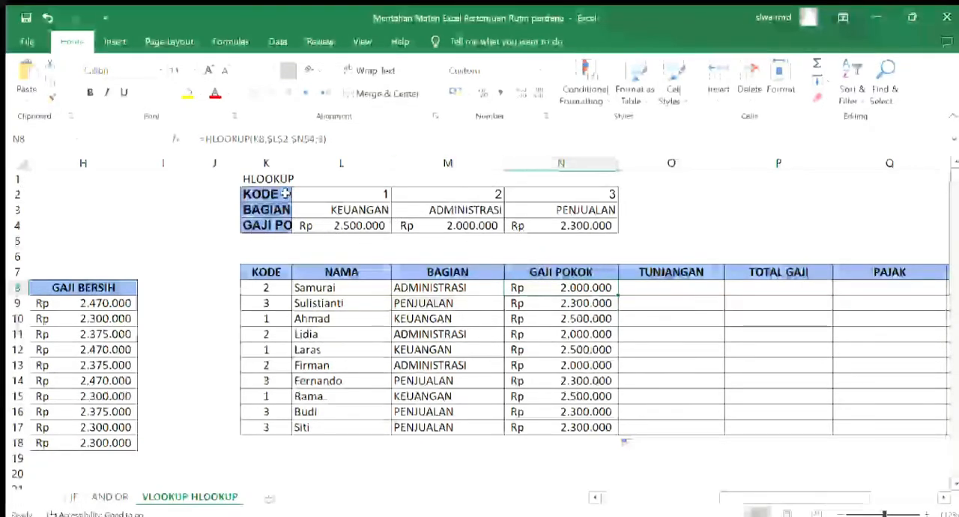
# Read the Tunjangan rule in A21 below the VLOOKUP table and return to the HLOOKUP table
pyautogui.click(634, 287)
pyautogui.press('Left')
pyautogui.press('Left')
pyautogui.press('Left')
pyautogui.press('Left')
pyautogui.press('Left')
pyautogui.press('Left')
pyautogui.press('Left')
pyautogui.press('Left')
pyautogui.press('Left')
pyautogui.press('Left')
pyautogui.press('Left')
pyautogui.press('Left')
pyautogui.press('Left')
pyautogui.press('Left')
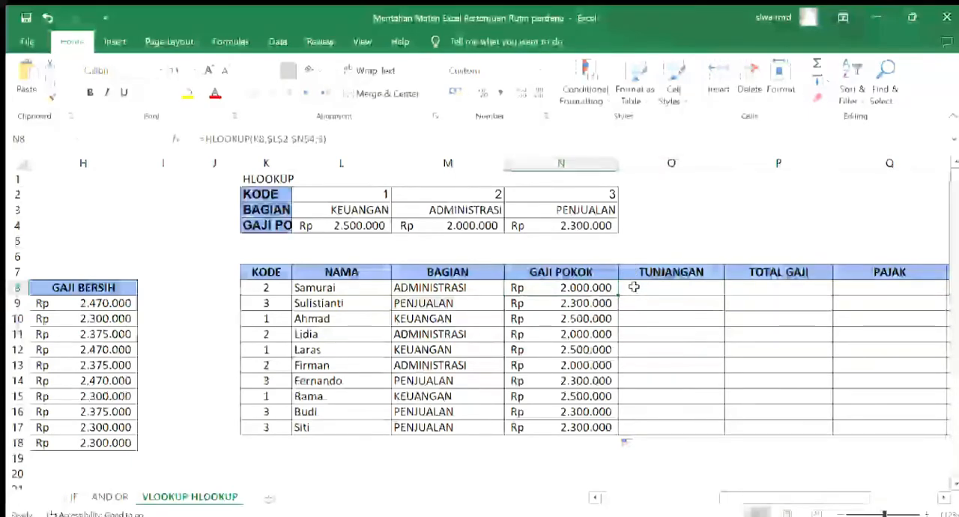
pyautogui.press('Down')
pyautogui.press('Down')
pyautogui.press('Down')
pyautogui.press('Down')
pyautogui.press('Down')
pyautogui.press('Down')
pyautogui.press('Down')
pyautogui.press('Down')
pyautogui.press('Down')
pyautogui.press('Down')
pyautogui.press('Down')
pyautogui.press('Down')
pyautogui.press('Down')
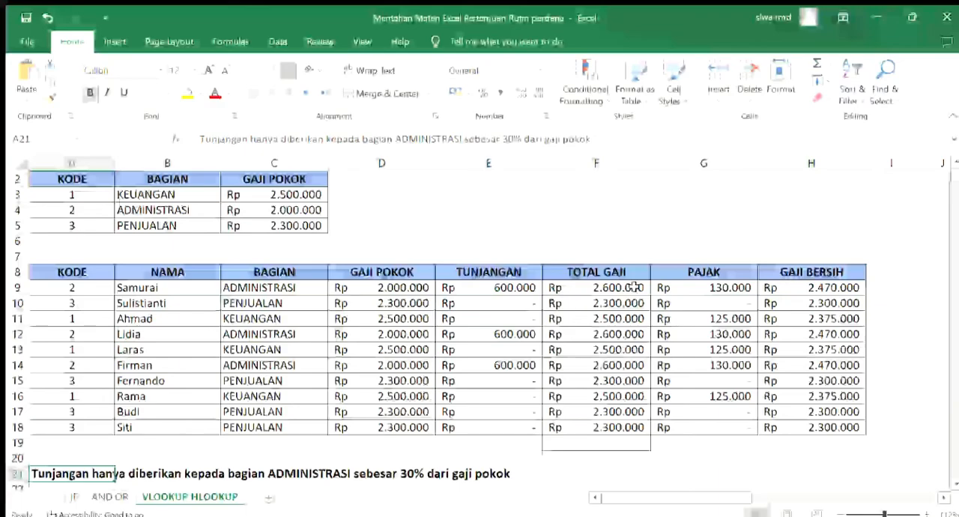
pyautogui.press('Right')
pyautogui.press('Right')
pyautogui.press('Right')
pyautogui.press('Right')
pyautogui.press('Right')
pyautogui.press('Right')
pyautogui.press('Right')
pyautogui.press('Right')
pyautogui.press('Right')
pyautogui.press('Right')
pyautogui.press('Right')
pyautogui.press('Right')
pyautogui.press('Right')
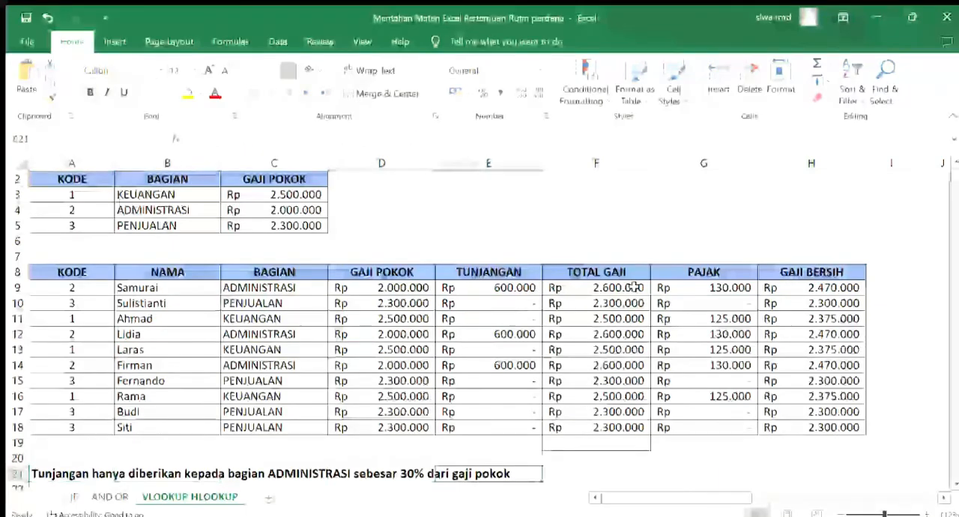
pyautogui.hscroll(3, 634, 287)
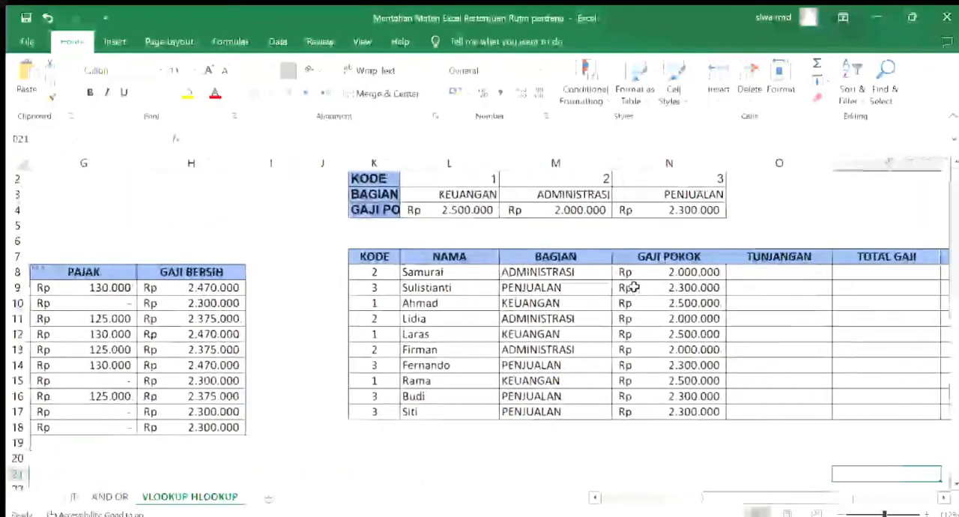
# Begin an IF formula in the first TUNJANGAN cell of the HLOOKUP table, O8, with the condition K8=2
pyautogui.click(653, 276)
pyautogui.press('Up')
pyautogui.press('Up')
pyautogui.press('Up')
pyautogui.press('Up')
pyautogui.press('Up')
pyautogui.press('Up')
pyautogui.press('Up')
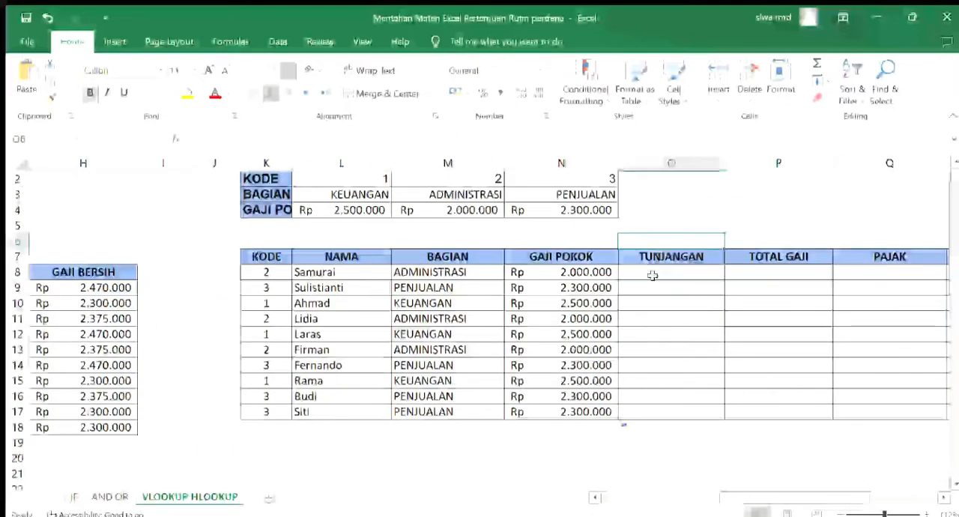
pyautogui.press('Down')
pyautogui.press('Down')
pyautogui.press('Down')
pyautogui.press('Down')
pyautogui.press('Down')
pyautogui.press('Down')
pyautogui.press('Down')
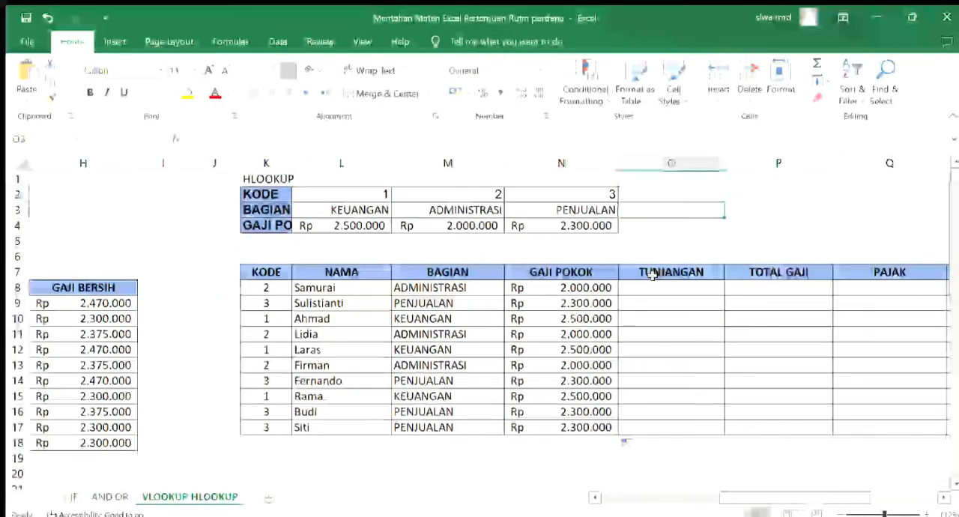
pyautogui.write('=IF(')
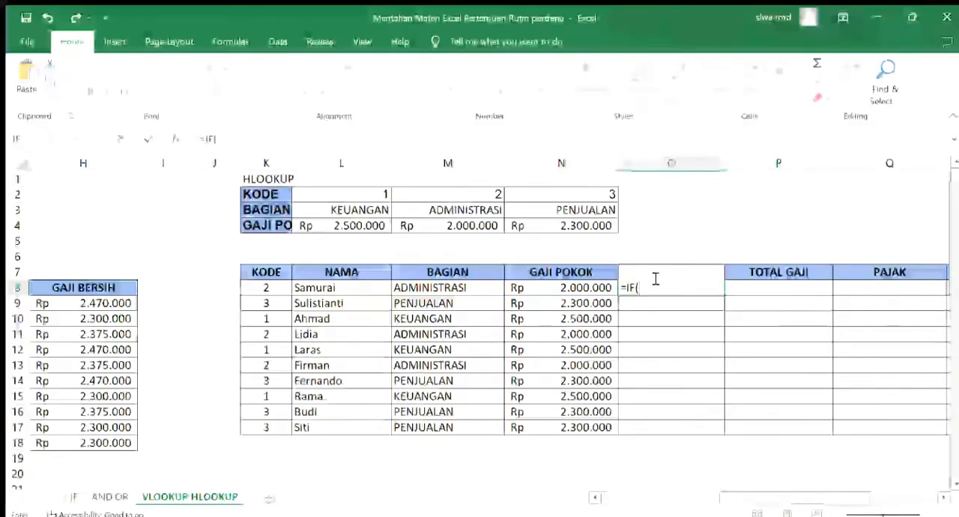
pyautogui.click(268, 288)
pyautogui.write('=2')
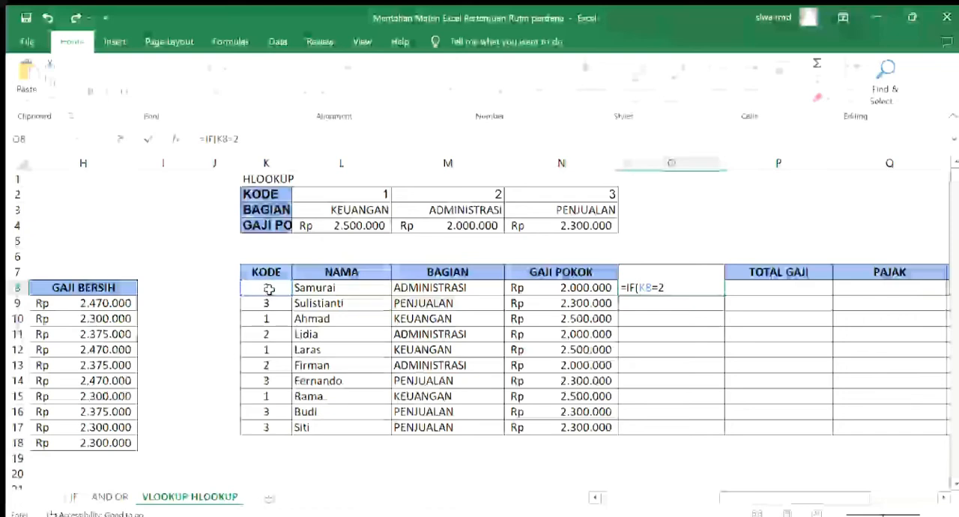
pyautogui.write(';')
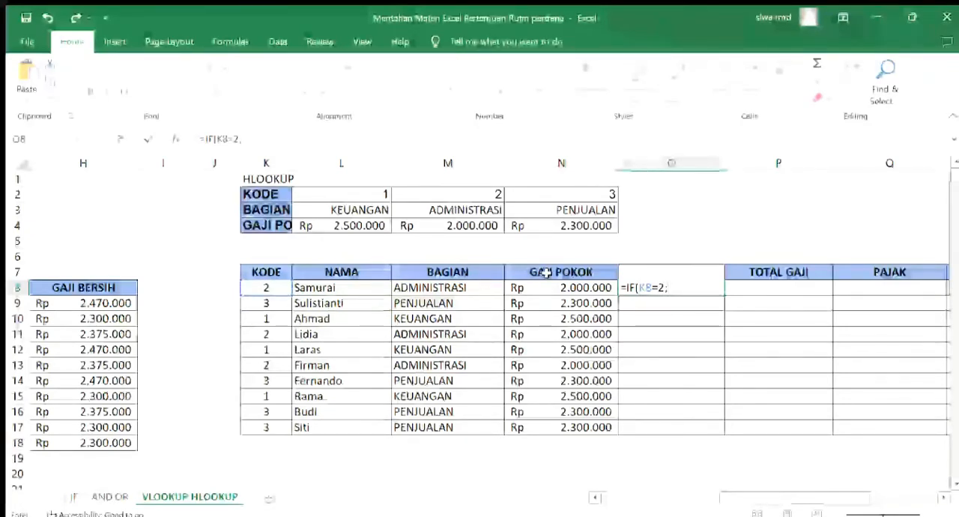
# Complete the O8 formula as =IF(K8=2;N8*30%;0), giving 30% of GAJI POKOK or otherwise 0
pyautogui.click(585, 286)
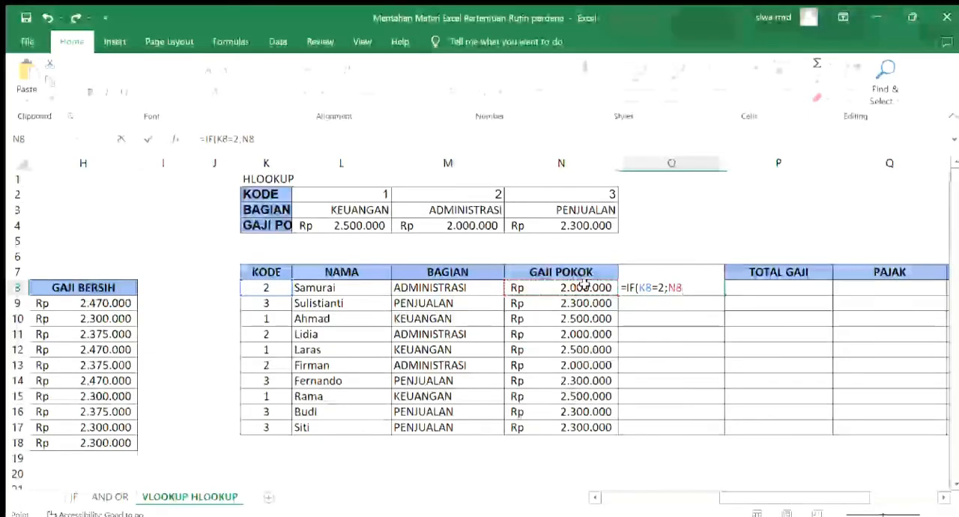
pyautogui.write('*3')
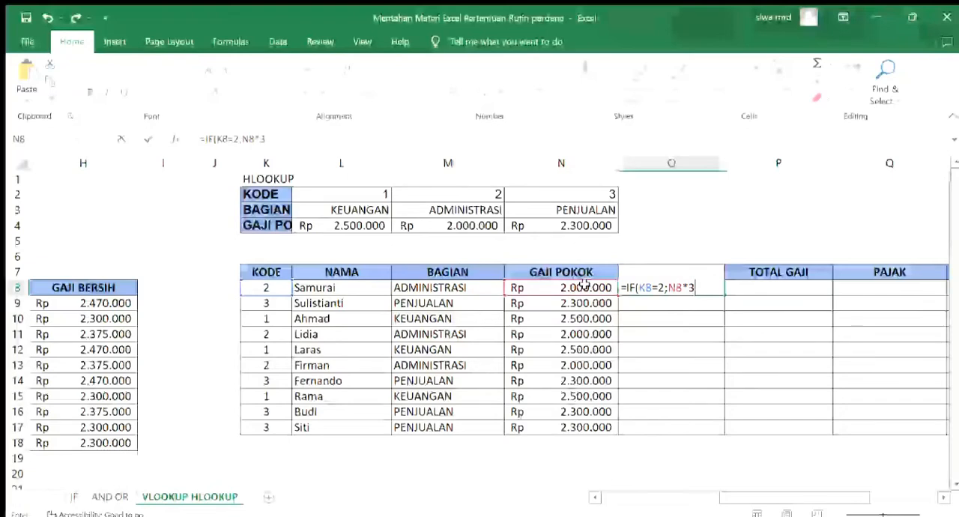
pyautogui.write('0')
pyautogui.press('BackSpace')
pyautogui.press('BackSpace')
pyautogui.write('5%')
pyautogui.press('BackSpace')
pyautogui.press('BackSpace')
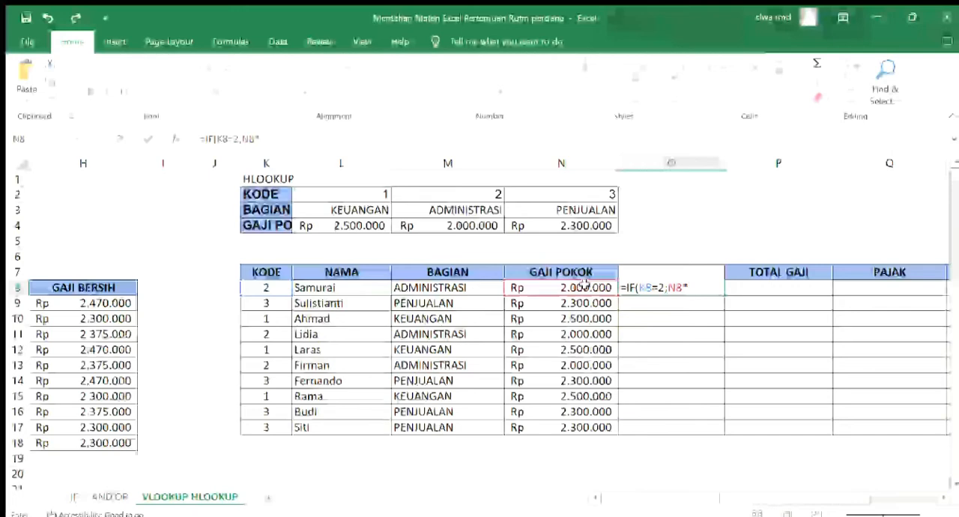
pyautogui.write('30%;')
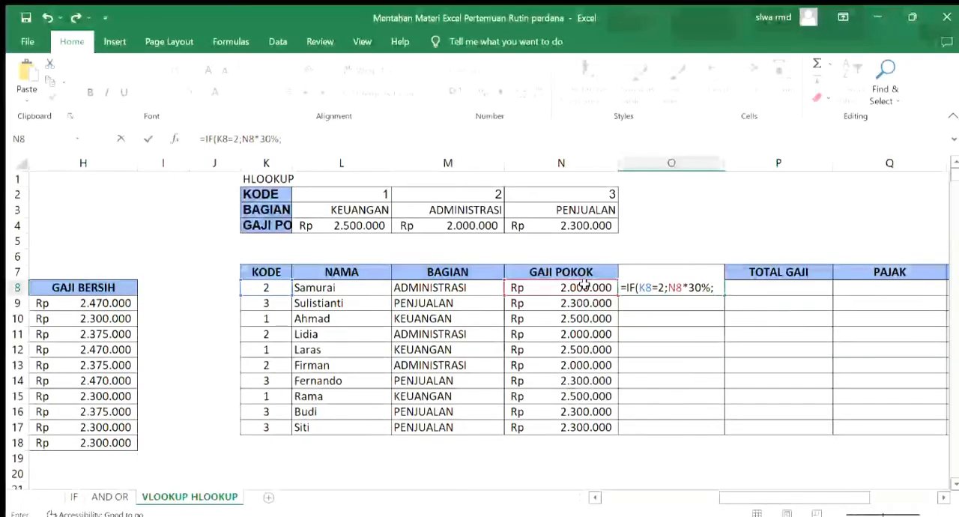
pyautogui.write('0')
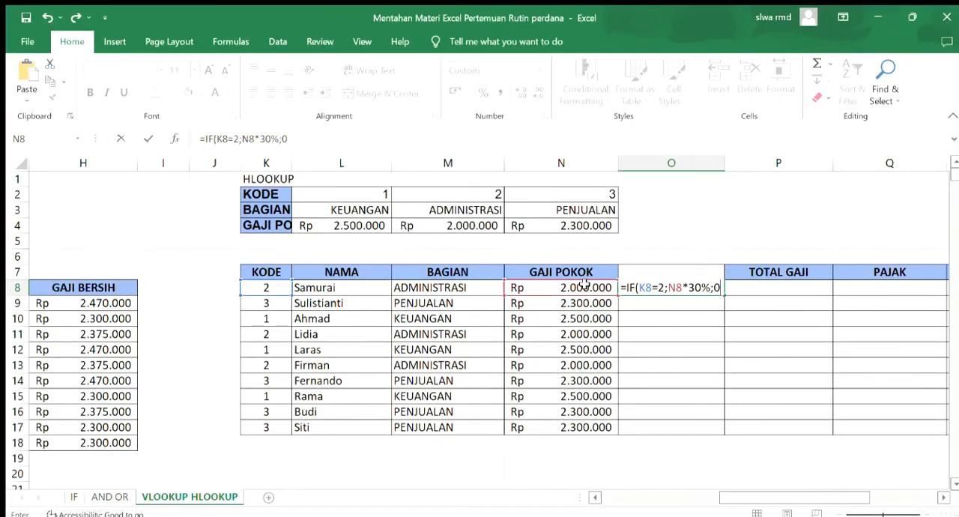
pyautogui.write(')')
pyautogui.press('Return')
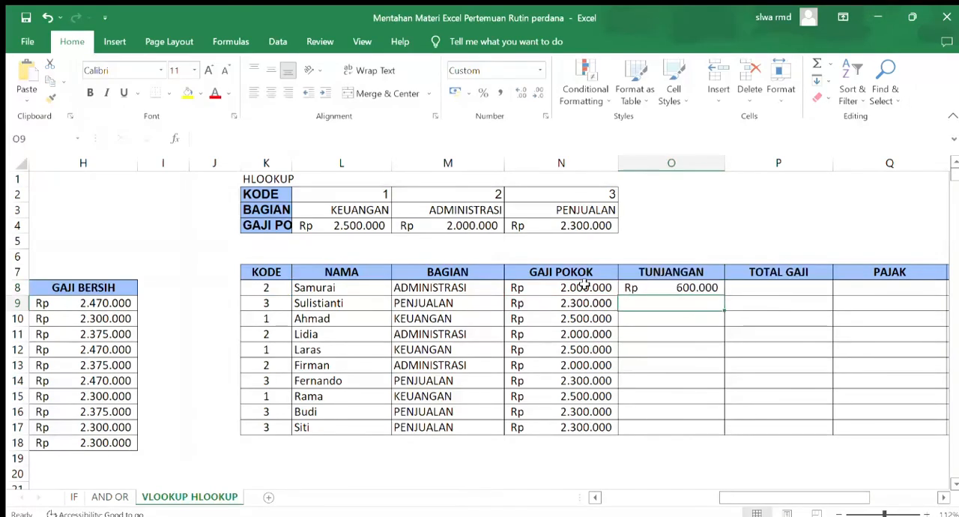
# Copy the TUNJANGAN formula from O8 down to O17 and check the first rows against their BAGIAN
pyautogui.click(680, 290)
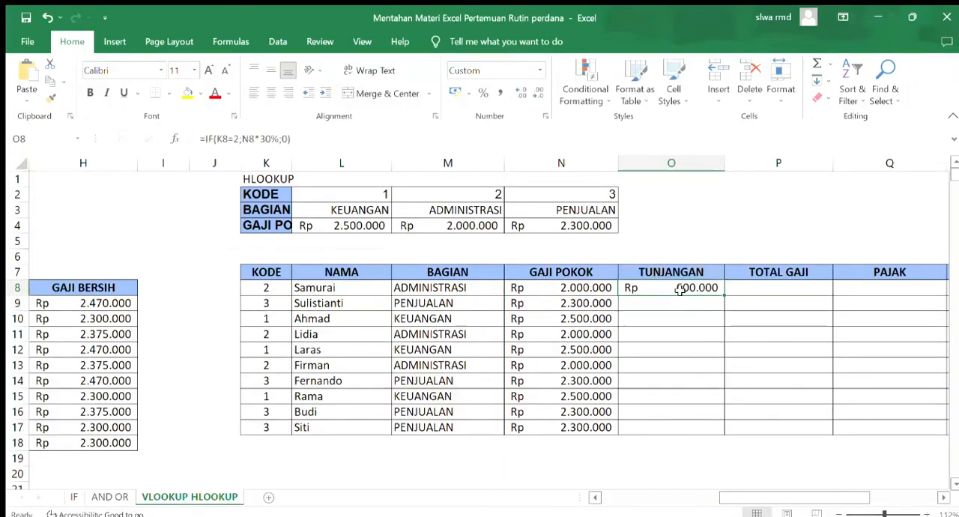
pyautogui.moveTo(724, 296); pyautogui.dragTo(726, 429)
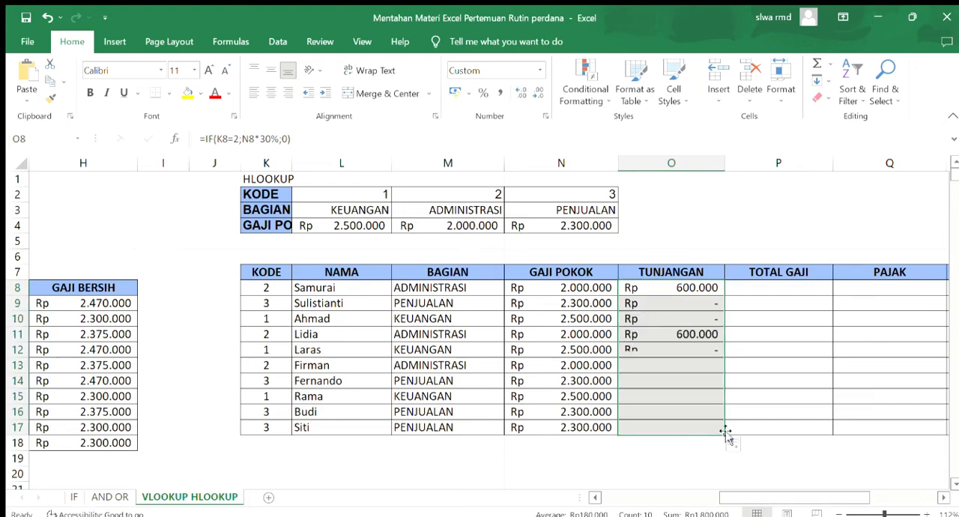
pyautogui.click(679, 299)
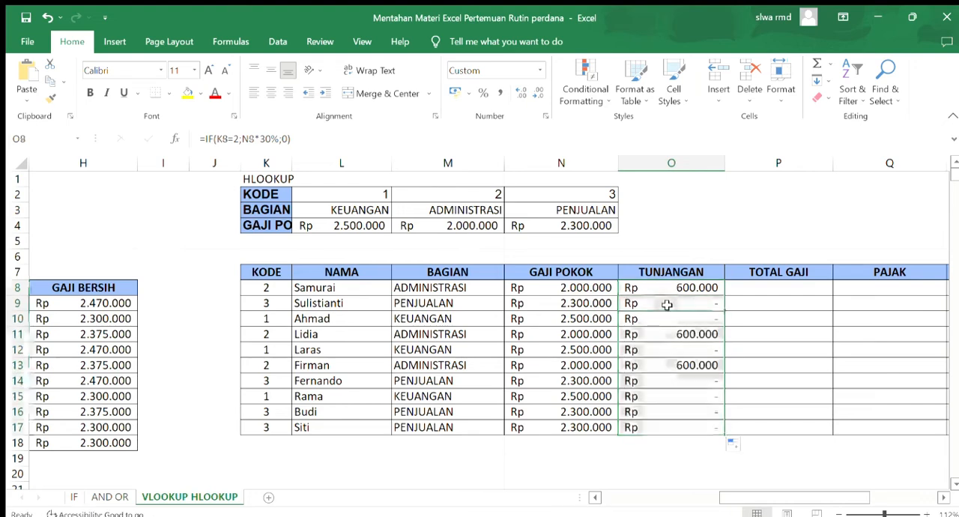
pyautogui.click(420, 290)
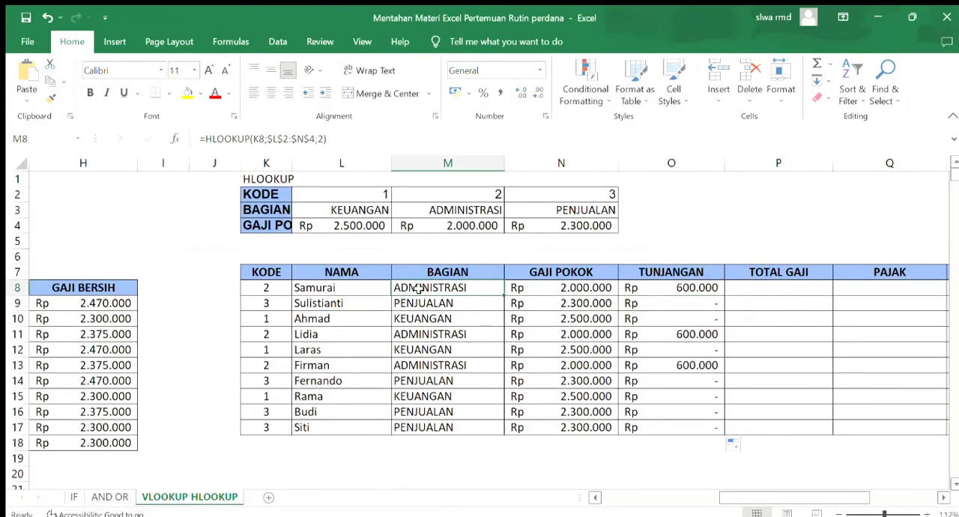
pyautogui.click(651, 288)
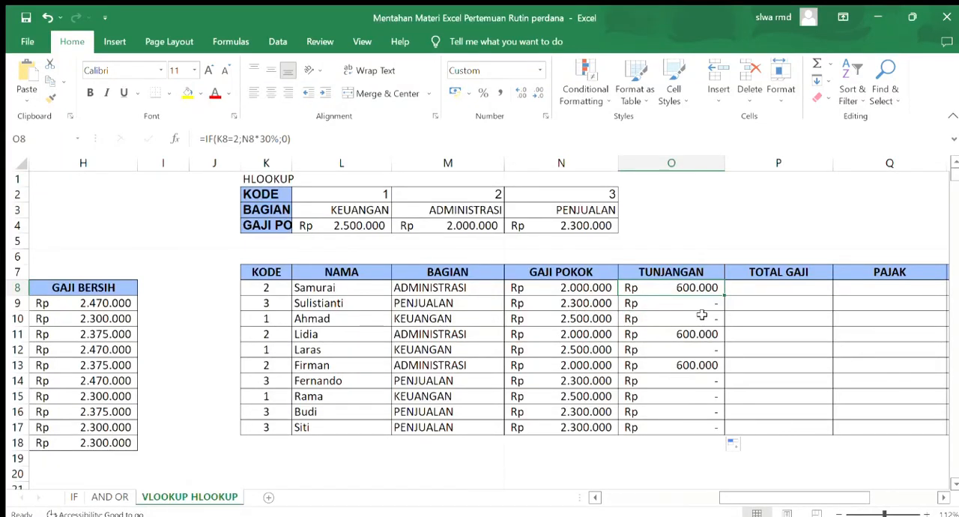
# Enter =N8+O8 in the first TOTAL GAJI cell of the HLOOKUP table, P8
pyautogui.click(746, 288)
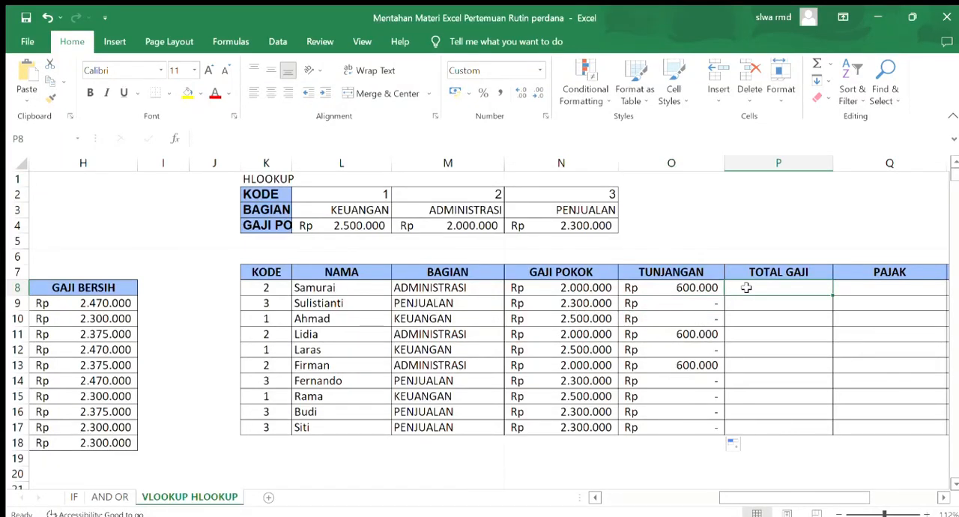
pyautogui.write('=')
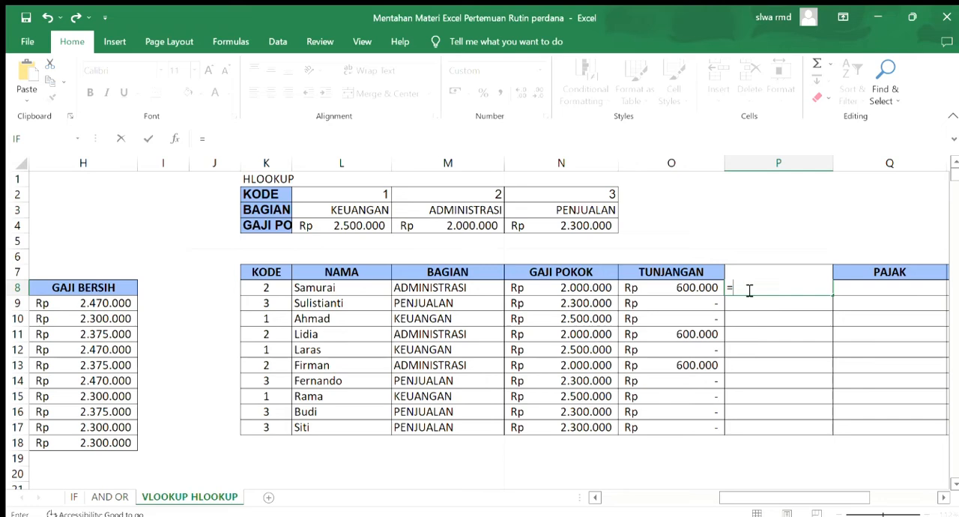
pyautogui.click(571, 287)
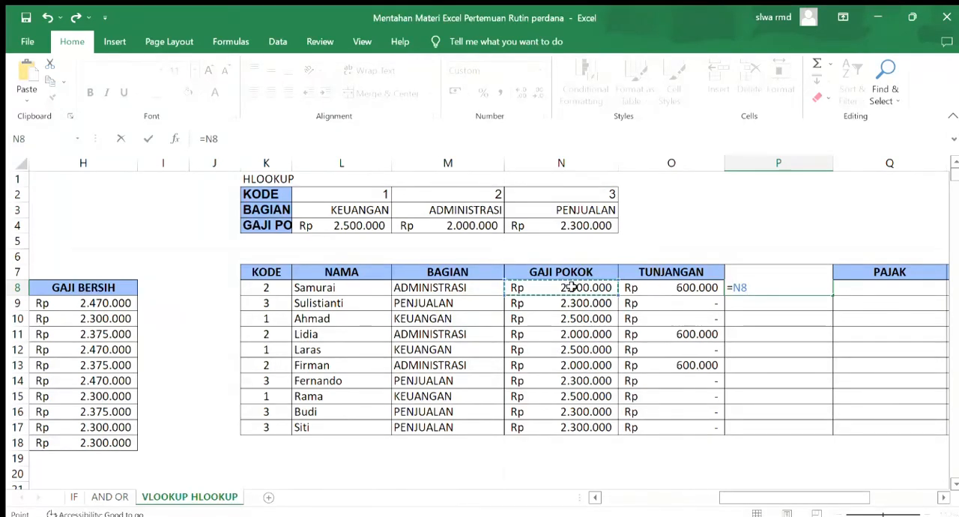
pyautogui.write('+')
pyautogui.click(630, 287)
pyautogui.press('Return')
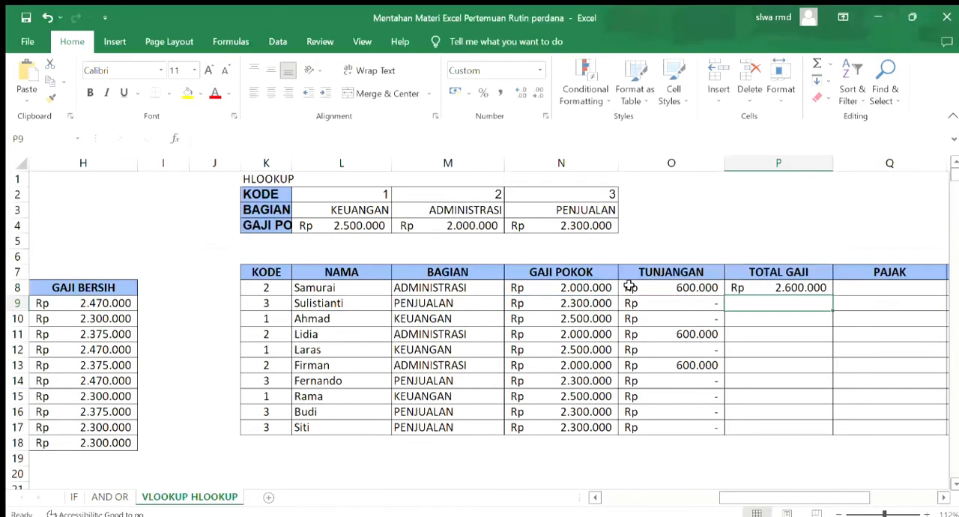
# Copy the TOTAL GAJI formula from P8 down to P17 and check the copied formula in P9
pyautogui.click(802, 289)
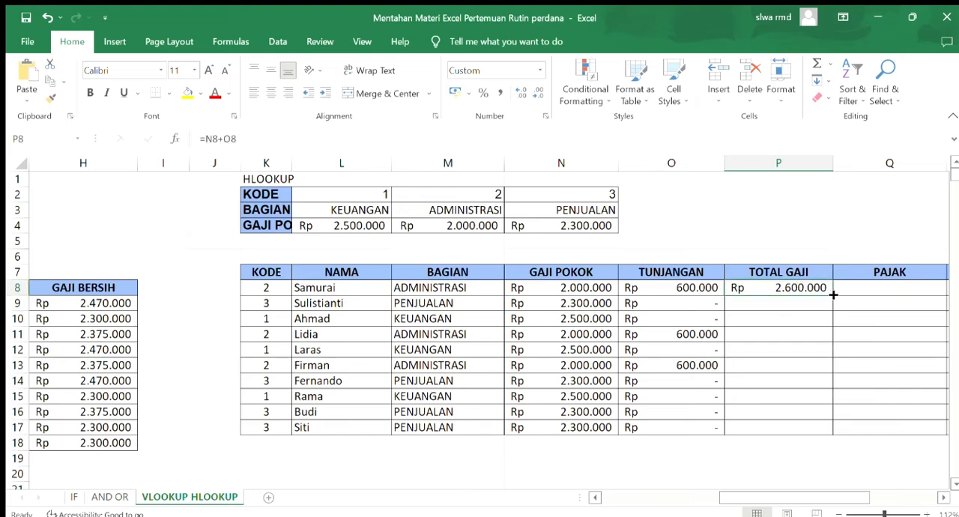
pyautogui.moveTo(832, 296); pyautogui.dragTo(806, 436)
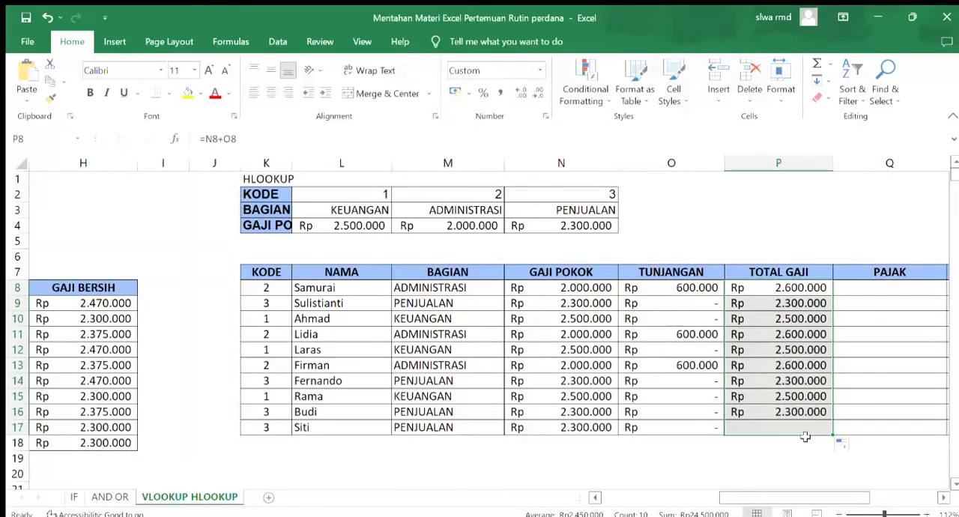
pyautogui.click(813, 303)
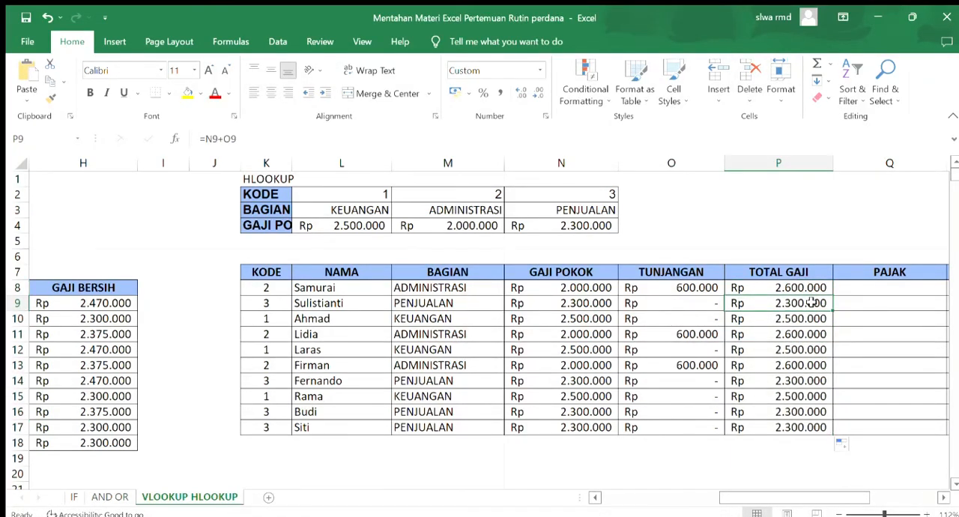
# Read the tax rule in row 23 below the VLOOKUP table and return to the HLOOKUP table's PAJAK column
pyautogui.click(874, 289)
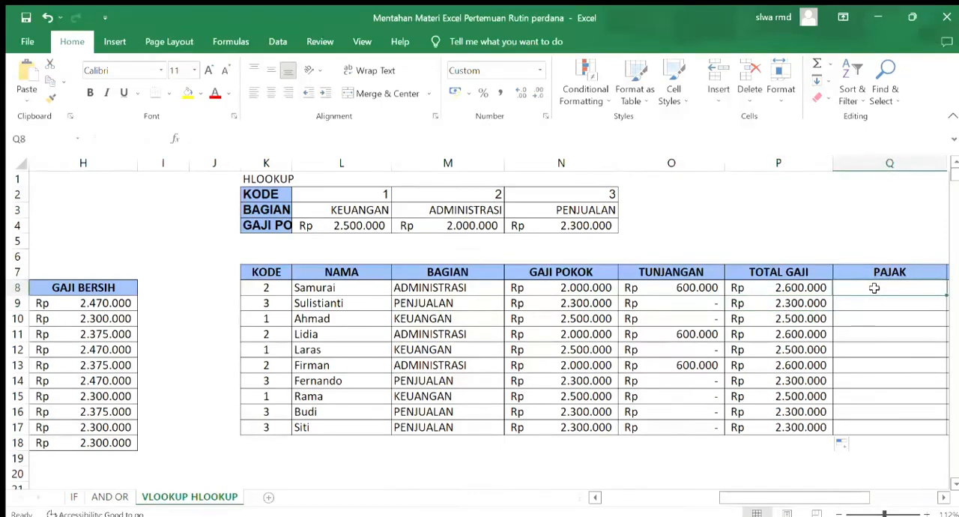
pyautogui.press('Left')
pyautogui.press('Left')
pyautogui.press('Left')
pyautogui.press('Left')
pyautogui.press('Left')
pyautogui.press('Left')
pyautogui.press('Left')
pyautogui.press('Left')
pyautogui.press('Left')
pyautogui.press('Left')
pyautogui.press('Left')
pyautogui.press('Left')
pyautogui.press('Left')
pyautogui.press('Left')
pyautogui.press('Left')
pyautogui.press('Left')
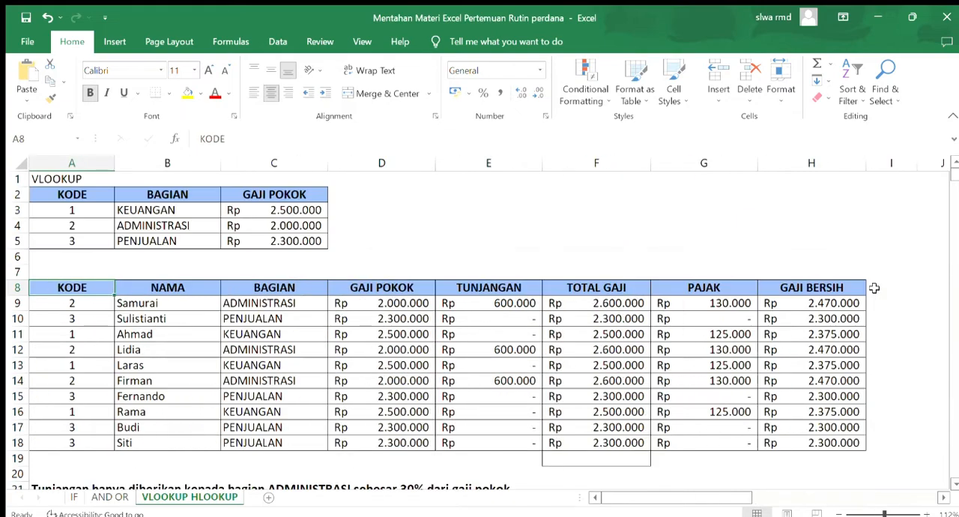
pyautogui.press('Down')
pyautogui.press('Down')
pyautogui.press('Down')
pyautogui.press('Down')
pyautogui.press('Down')
pyautogui.press('Down')
pyautogui.press('Down')
pyautogui.press('Down')
pyautogui.press('Down')
pyautogui.press('Down')
pyautogui.press('Down')
pyautogui.press('Down')
pyautogui.press('Down')
pyautogui.press('Down')
pyautogui.press('Down')
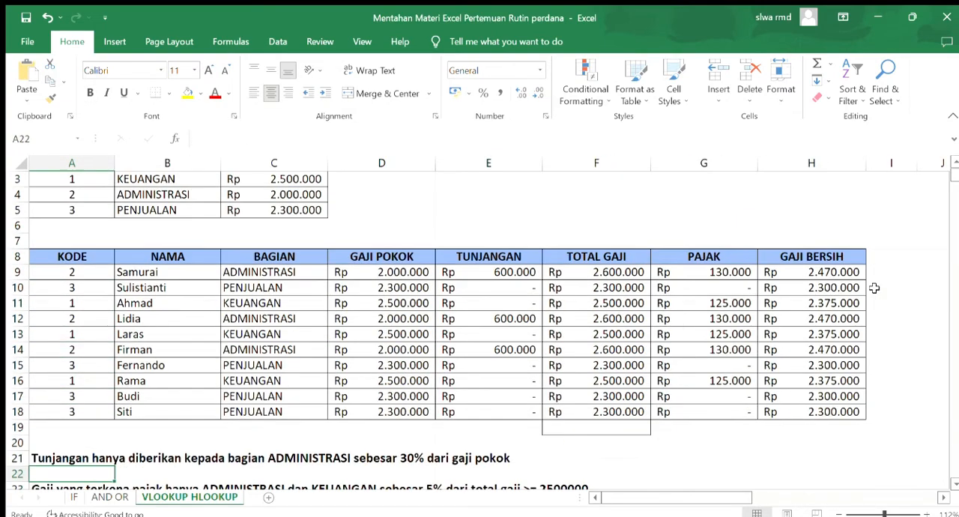
pyautogui.press('Down')
pyautogui.press('Up')
pyautogui.press('Right')
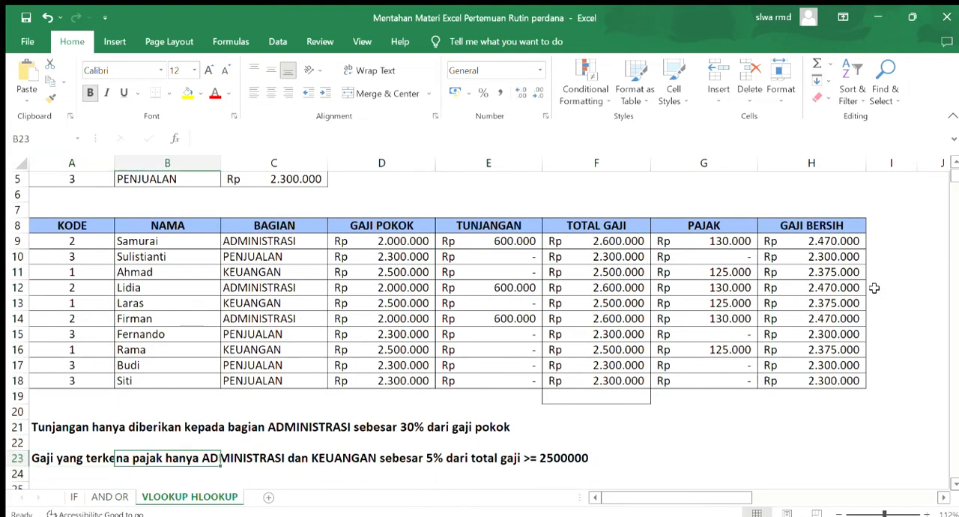
pyautogui.press('Right')
pyautogui.press('Right')
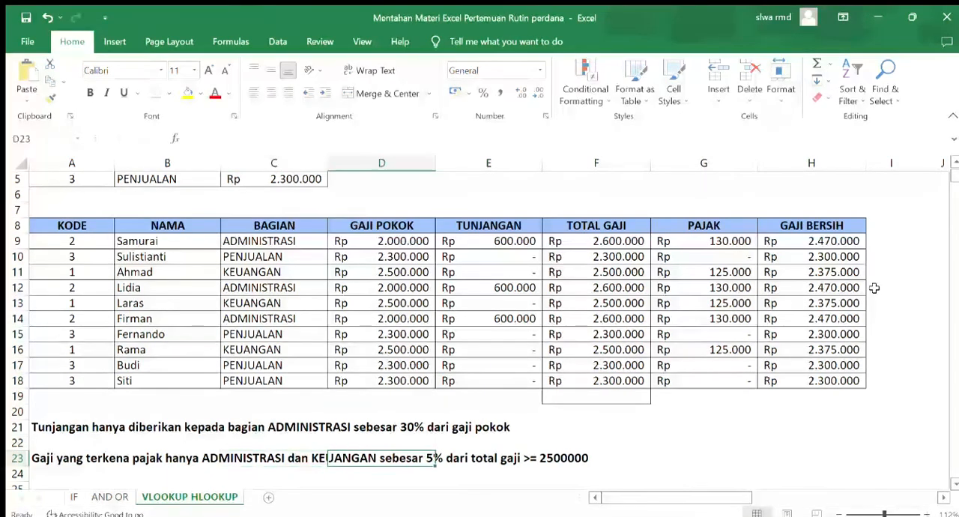
pyautogui.press('Right')
pyautogui.press('Right')
pyautogui.press('Right')
pyautogui.press('Right')
pyautogui.press('Right')
pyautogui.press('Right')
pyautogui.press('Right')
pyautogui.press('Right')
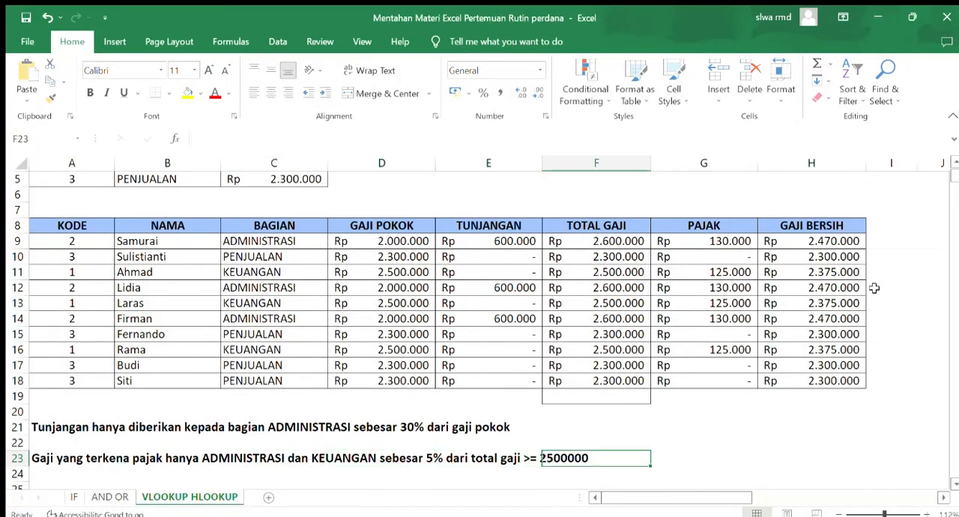
pyautogui.press('Right')
pyautogui.press('Right')
pyautogui.press('Right')
pyautogui.press('Right')
pyautogui.press('Right')
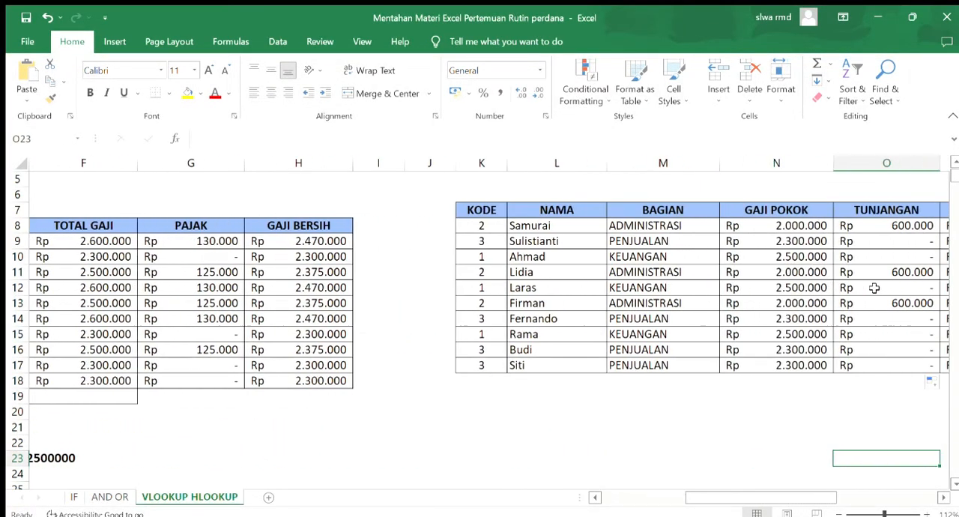
pyautogui.press('Right')
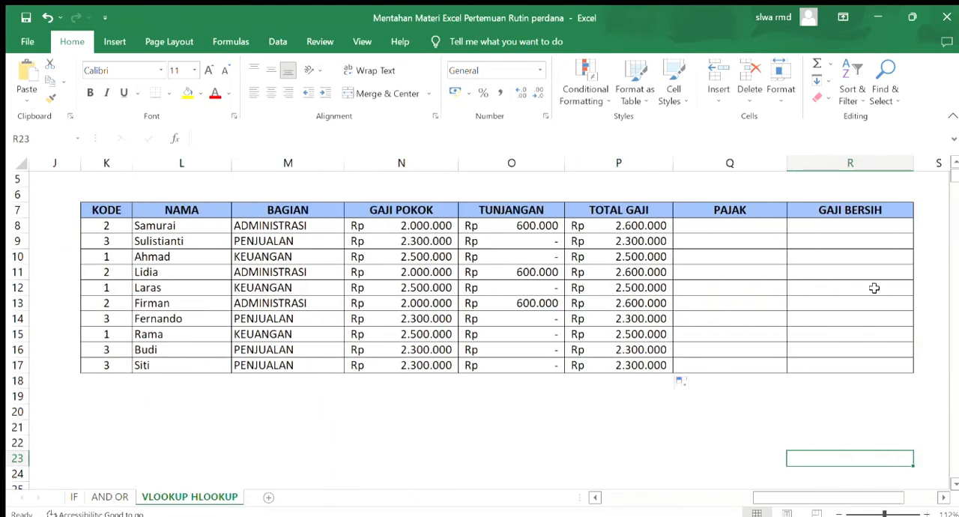
# Start the PAJAK formula in Q8 of the HLOOKUP table with the first condition, =IF(K8=2;P8*5%
pyautogui.click(757, 227)
pyautogui.press('Up')
pyautogui.press('Up')
pyautogui.press('Up')
pyautogui.press('Up')
pyautogui.press('Up')
pyautogui.press('Up')
pyautogui.press('Up')
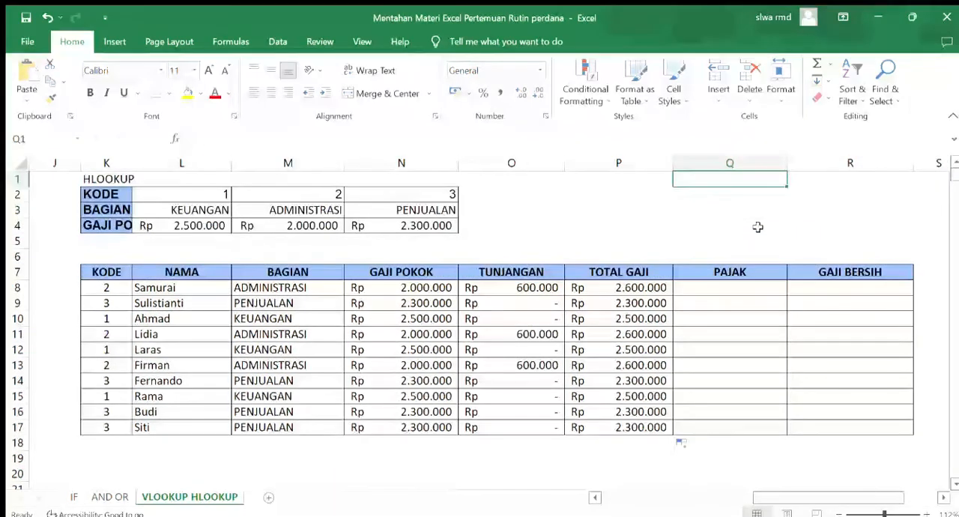
pyautogui.press('Down')
pyautogui.press('Down')
pyautogui.press('Down')
pyautogui.press('Down')
pyautogui.press('Down')
pyautogui.press('Down')
pyautogui.press('Down')
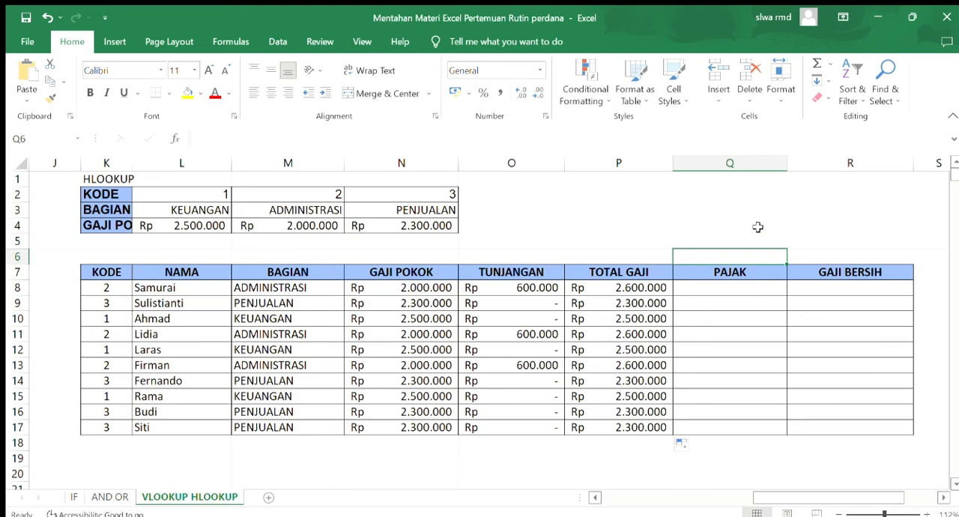
pyautogui.write('=')
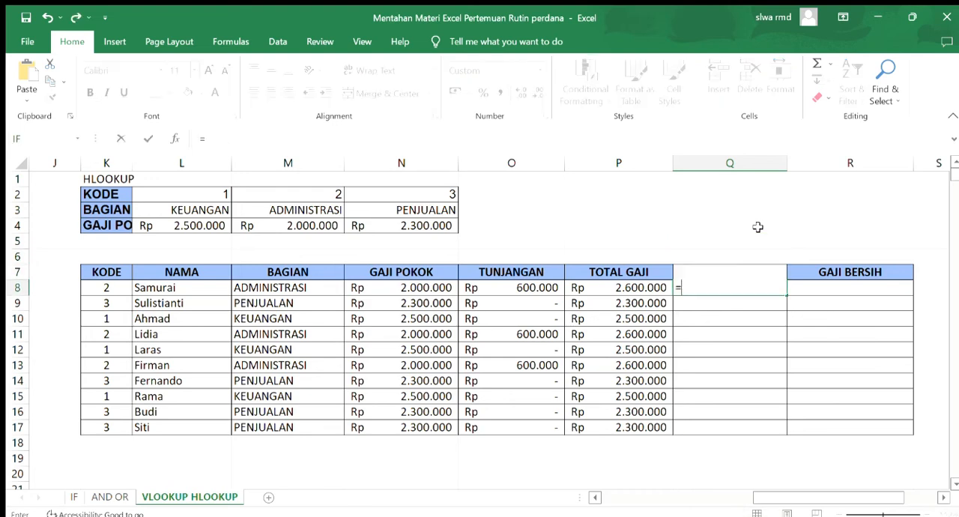
pyautogui.write('IF(')
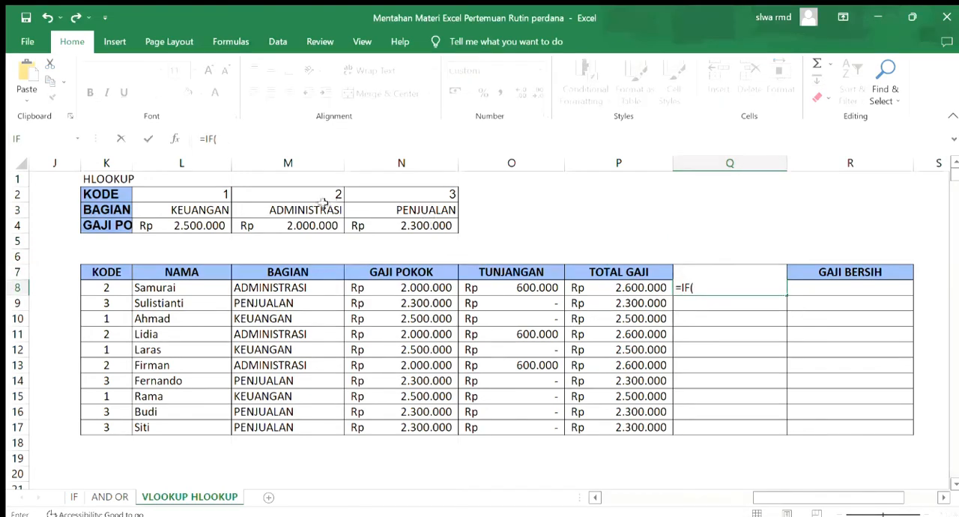
pyautogui.click(116, 293)
pyautogui.write('=')
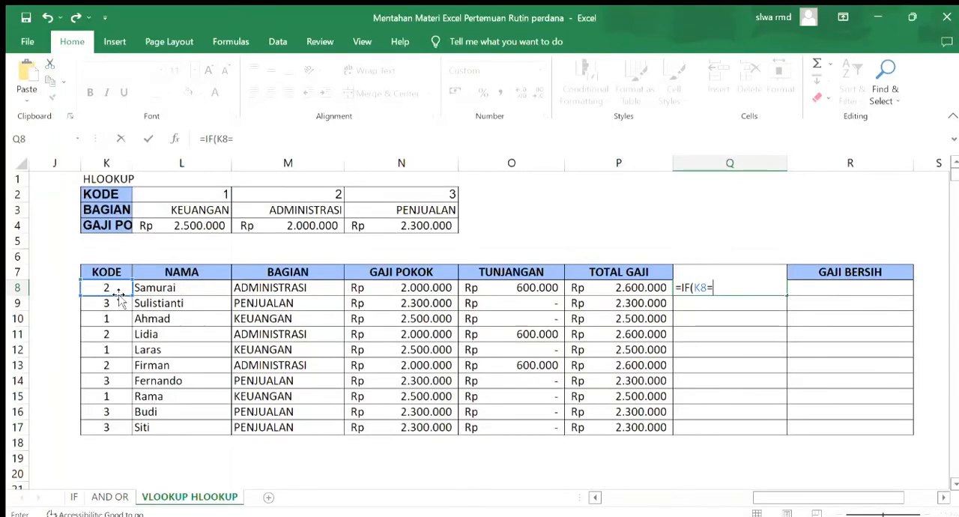
pyautogui.write('2;')
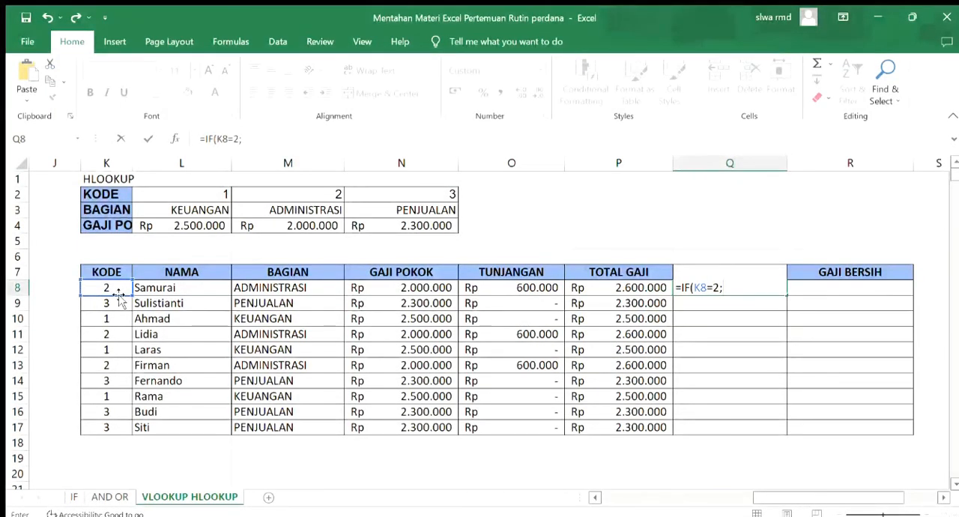
pyautogui.click(597, 292)
pyautogui.write('*')
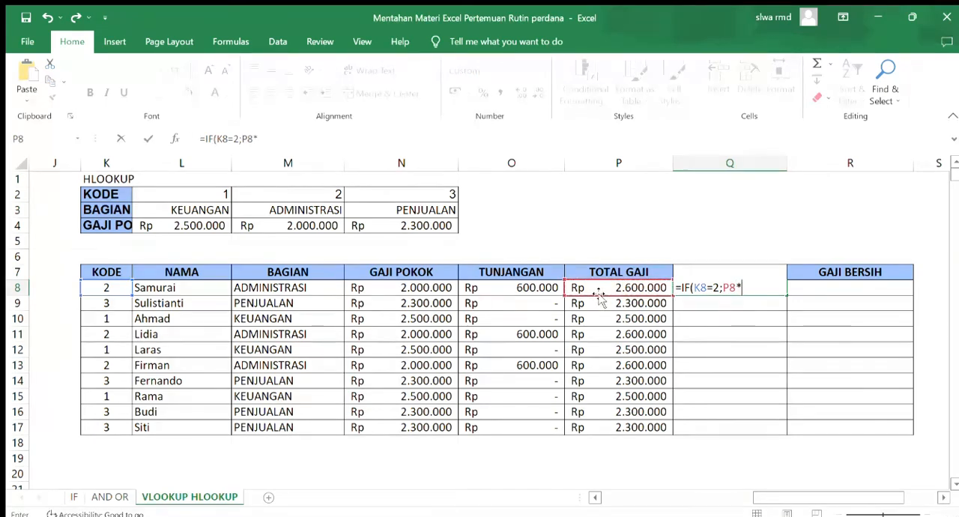
pyautogui.write('5%')
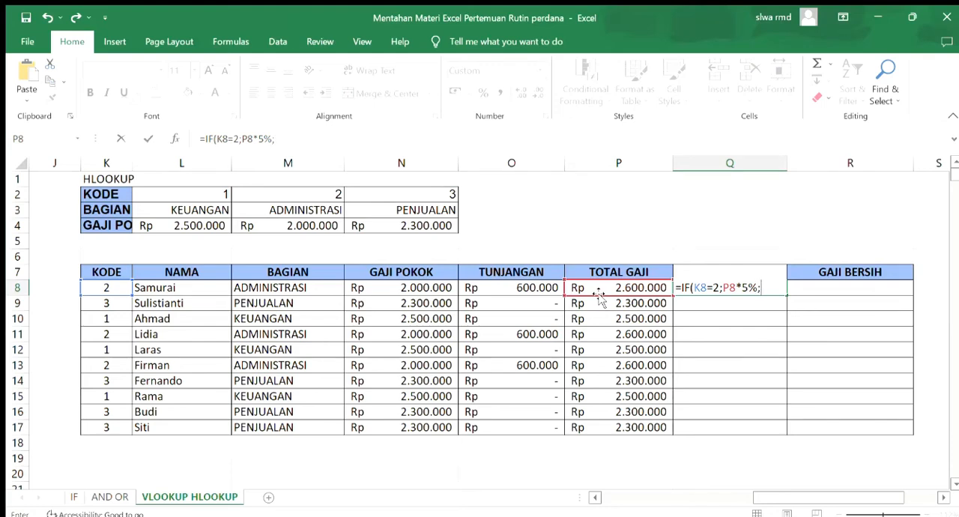
pyautogui.write(';IF')
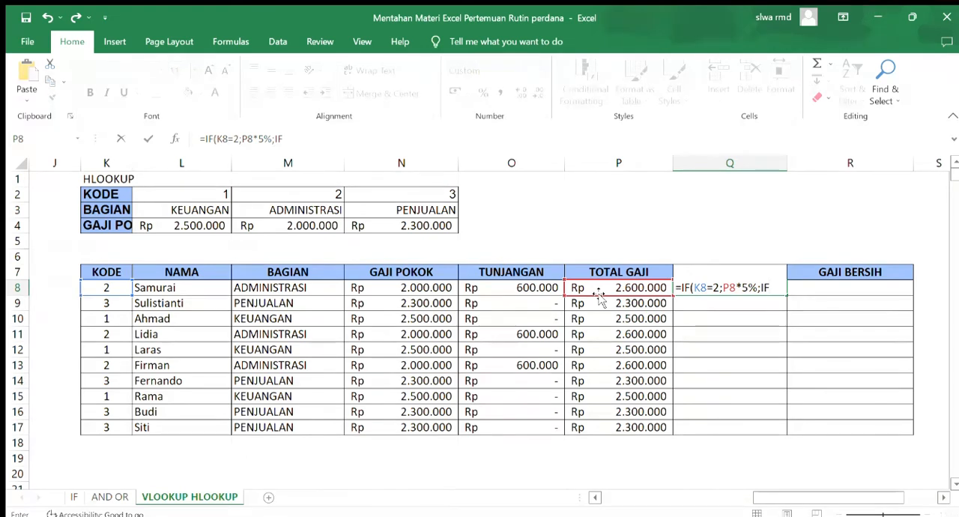
# Complete the Q8 formula with a nested IF as =IF(K8=2;P8*5%;IF(K8=1;P8*5%;0))
pyautogui.write('(')
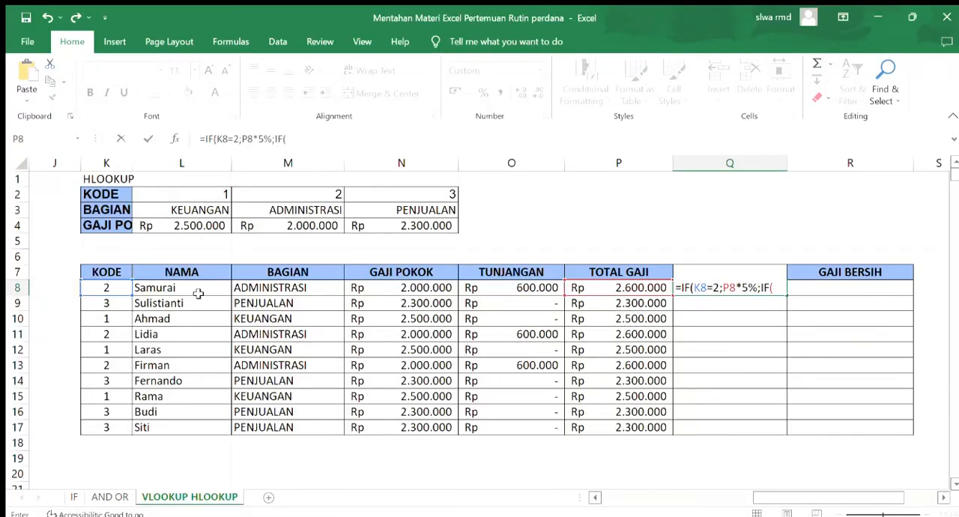
pyautogui.click(111, 289)
pyautogui.write('=1')
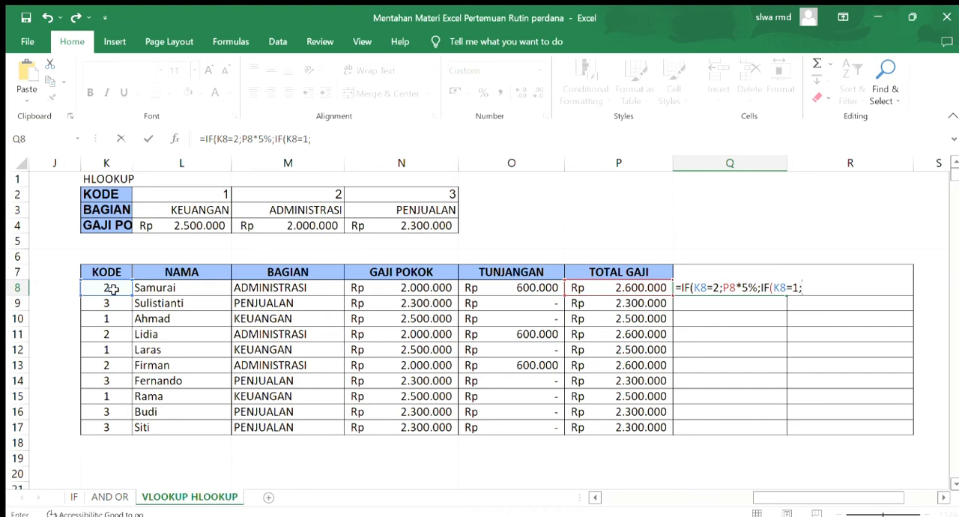
pyautogui.write(';')
pyautogui.click(594, 293)
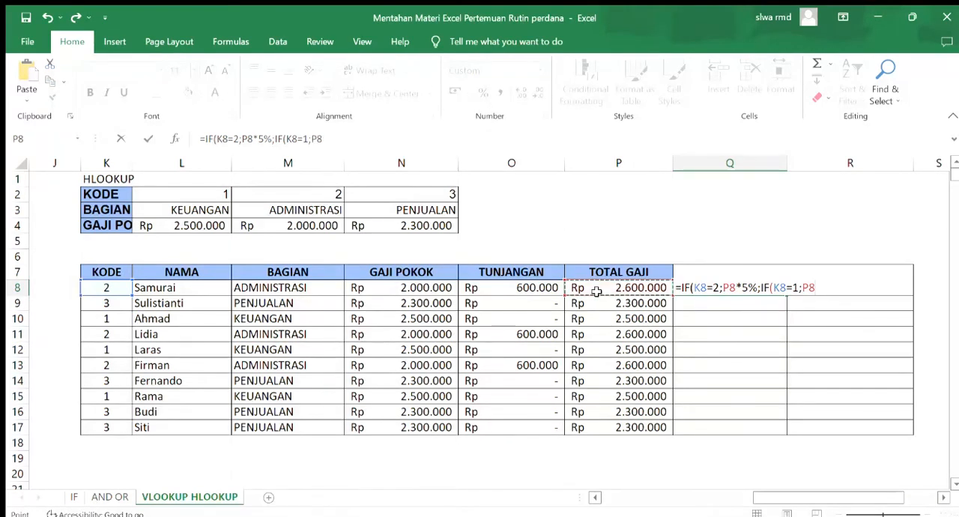
pyautogui.write('*5')
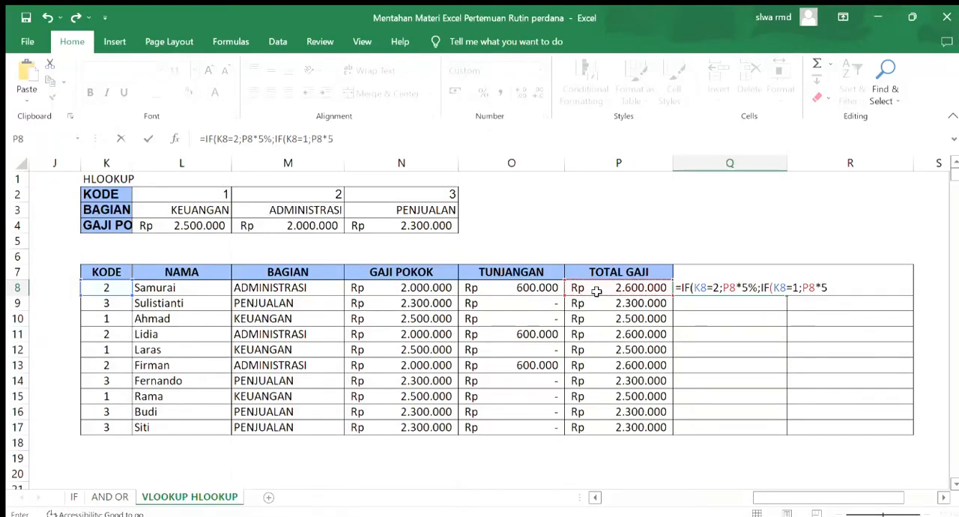
pyautogui.write('%;0')
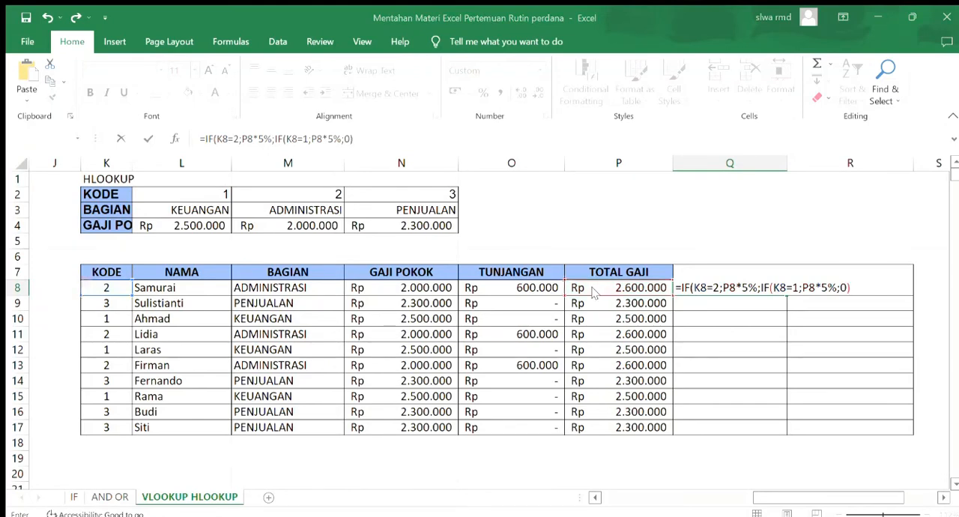
pyautogui.press('Return')
# Copy the PAJAK formula from Q8 down to Q17 and check the first three rows against their BAGIAN
pyautogui.click(747, 292)
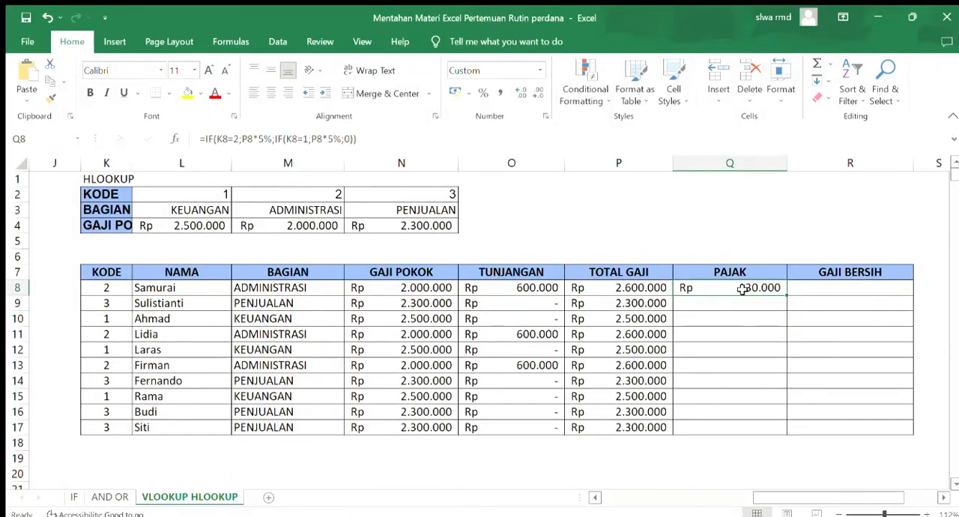
pyautogui.moveTo(788, 296); pyautogui.dragTo(785, 434)
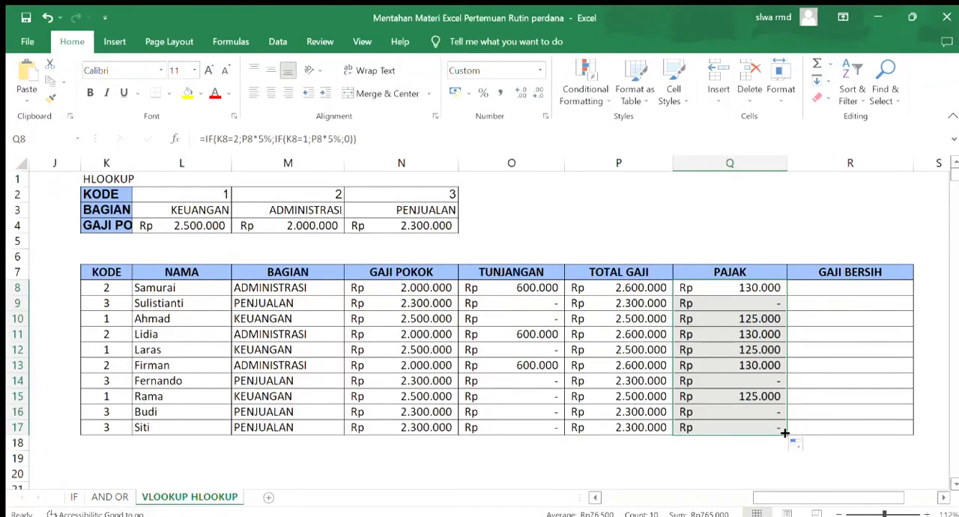
pyautogui.click(761, 293)
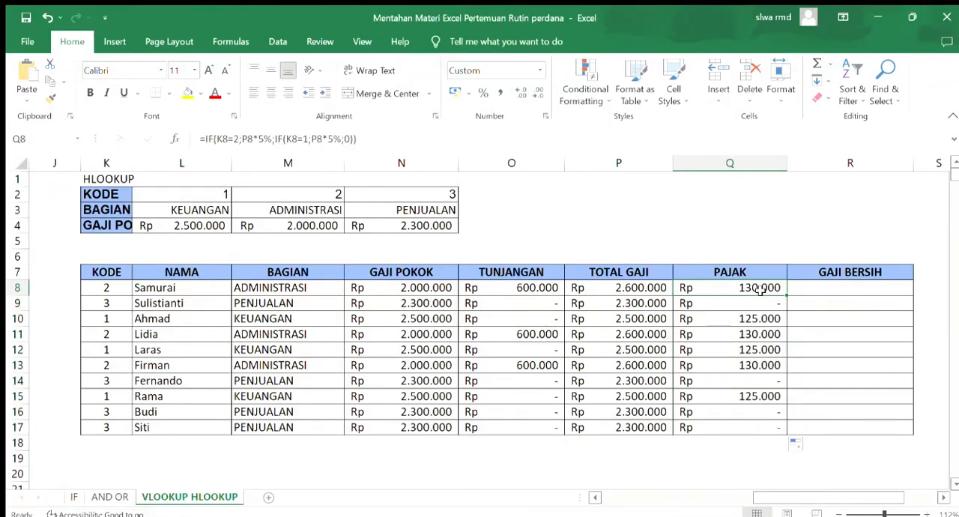
pyautogui.click(299, 302)
pyautogui.click(691, 304)
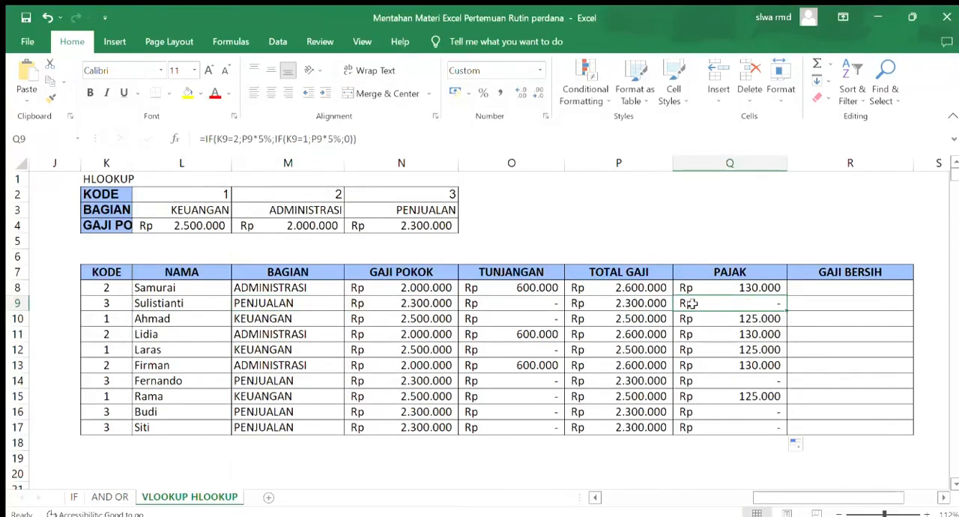
pyautogui.click(336, 319)
pyautogui.click(705, 319)
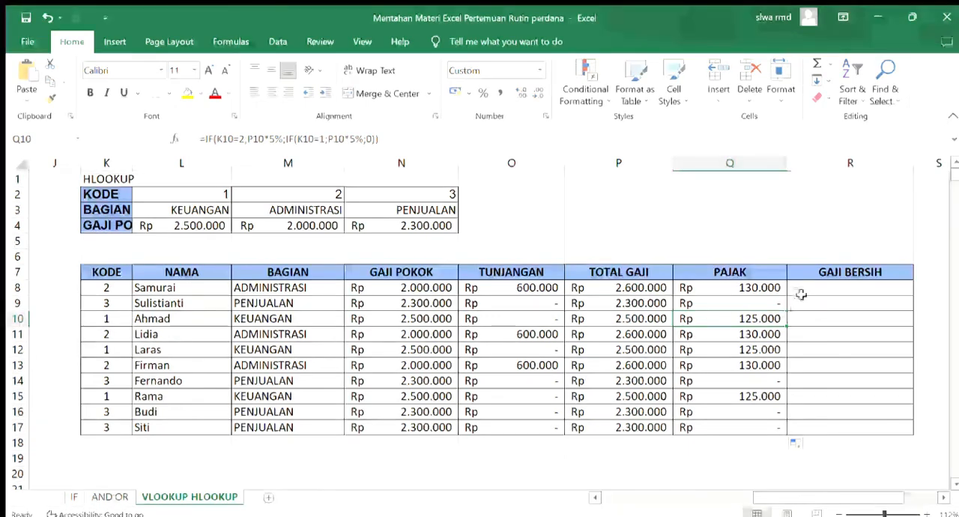
# Enter =P8-Q8 in the first GAJI BERSIH cell of the HLOOKUP table, R8
pyautogui.click(803, 282)
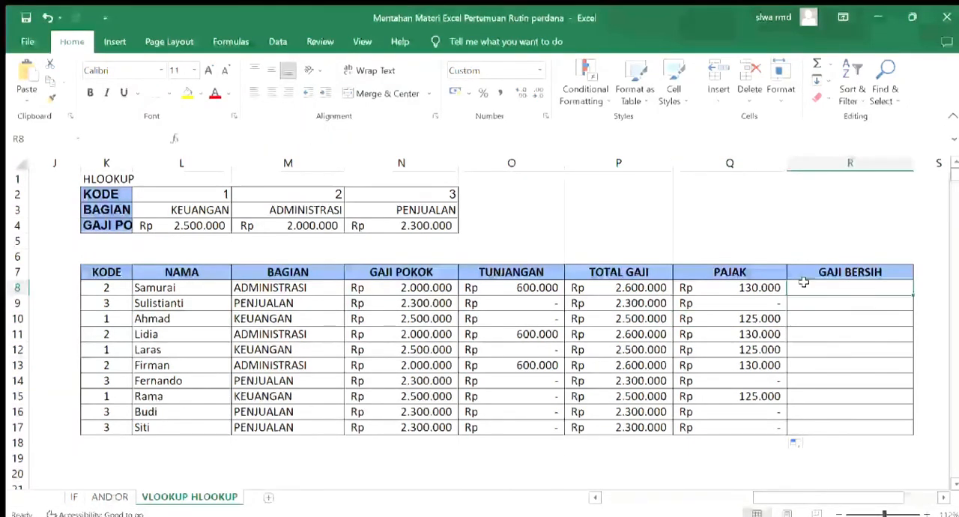
pyautogui.write('=')
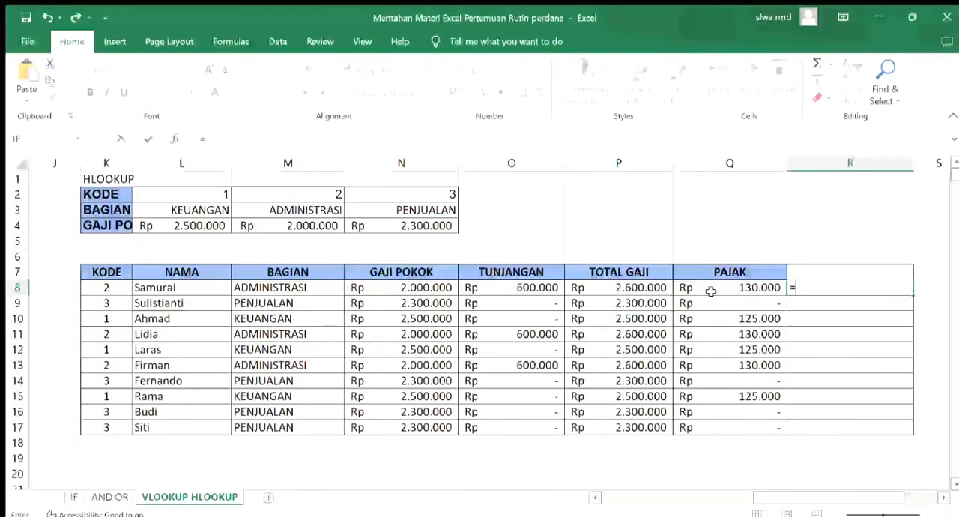
pyautogui.click(632, 289)
pyautogui.write('-')
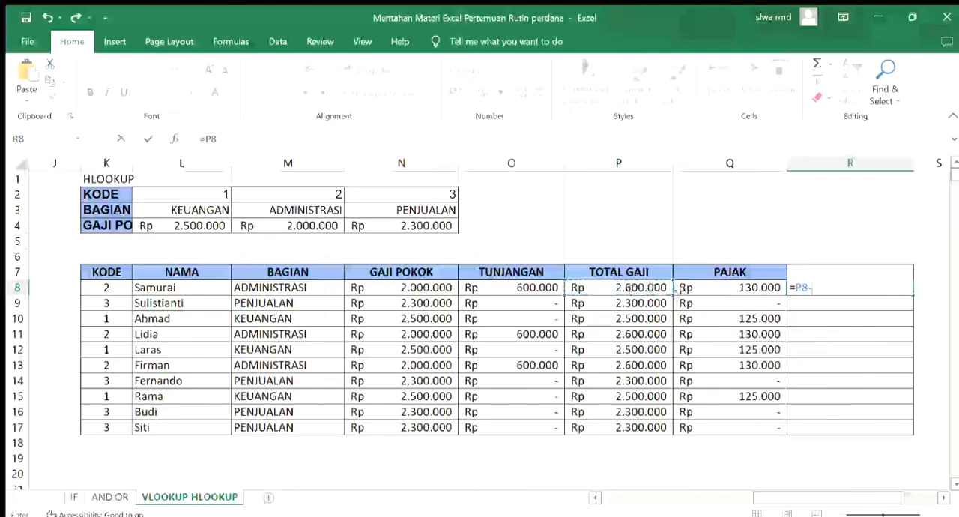
pyautogui.click(691, 290)
pyautogui.press('Return')
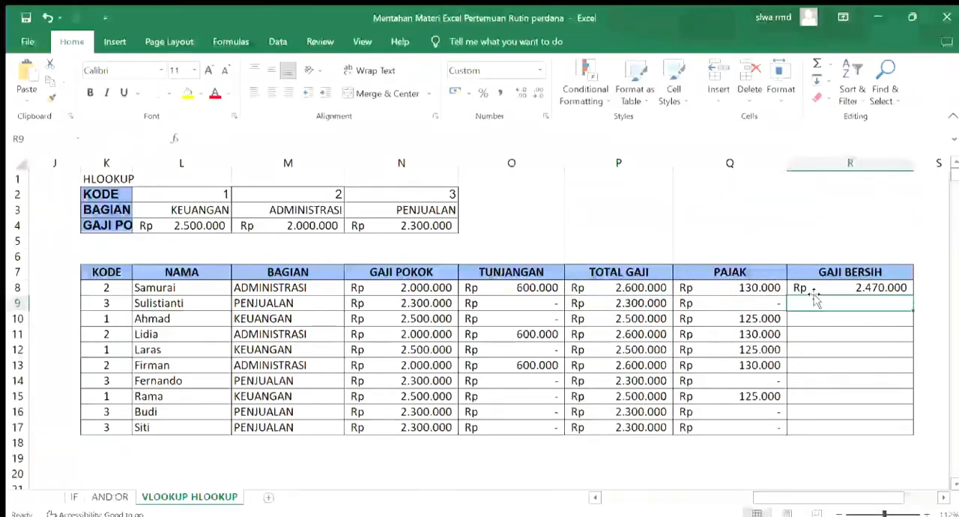
# Copy the GAJI BERSIH formula from R8 down to R17 and check the KEUANGAN result in row 10
pyautogui.click(818, 288)
pyautogui.moveTo(913, 295); pyautogui.dragTo(922, 440)
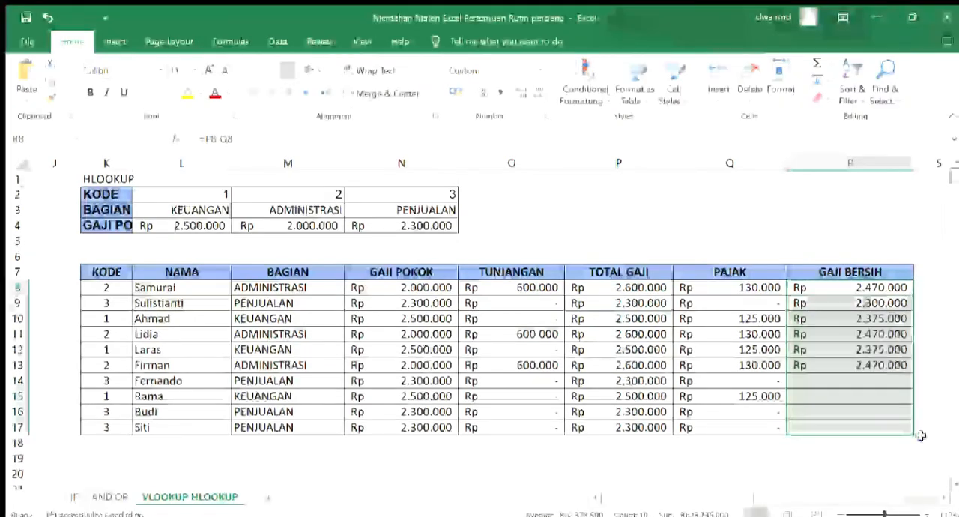
pyautogui.click(840, 289)
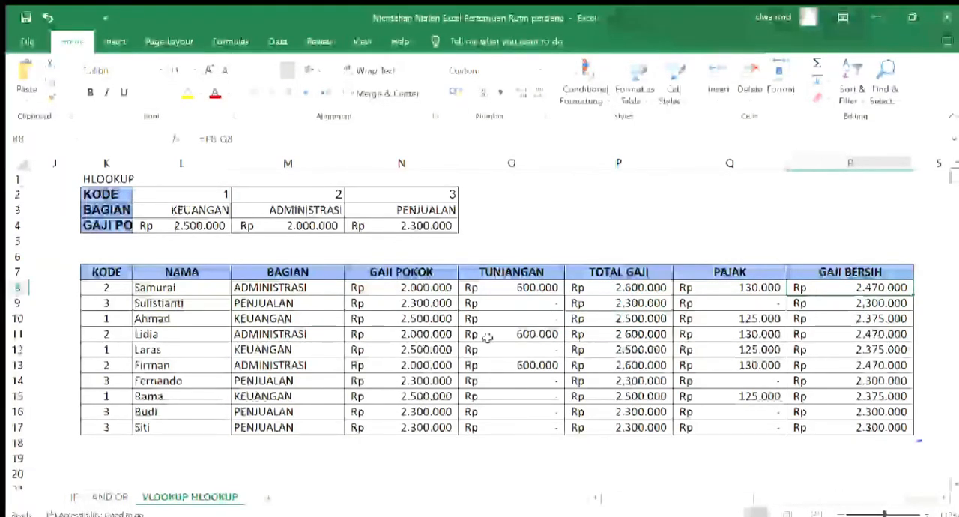
pyautogui.click(307, 320)
pyautogui.click(895, 322)
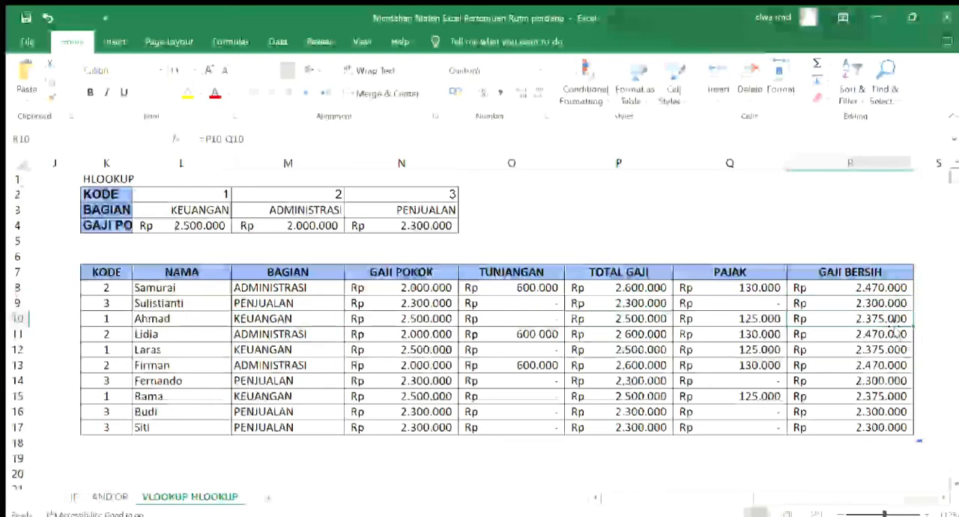
pyautogui.click(687, 461)
pyautogui.press('Left')
pyautogui.press('Left')
pyautogui.press('Left')
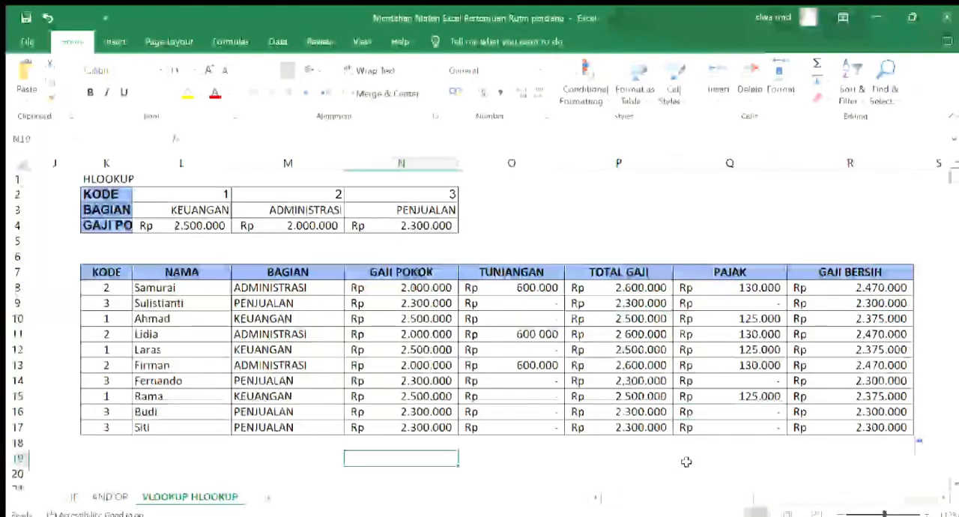